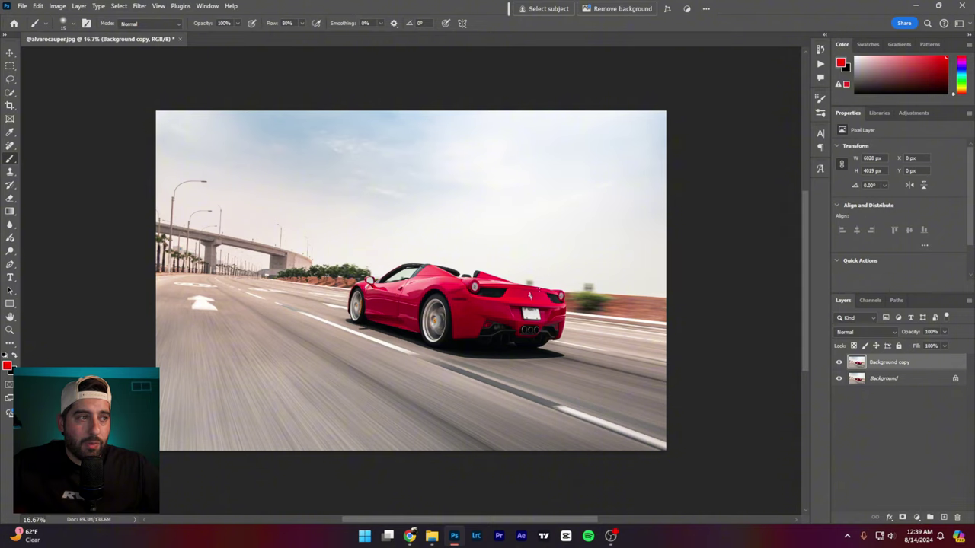
Circle the car and mark the roadside and road with temporary red brush strokes, then undo all the marks.
{"action": "mouse_move", "coordinate": [519, 262]}
{"action": "left_mouse_down"}
{"action": "mouse_move", "coordinate": [396, 254]}
{"action": "mouse_move", "coordinate": [366, 327]}
{"action": "mouse_move", "coordinate": [572, 365]}
{"action": "mouse_move", "coordinate": [519, 262]}
{"action": "left_mouse_up"}
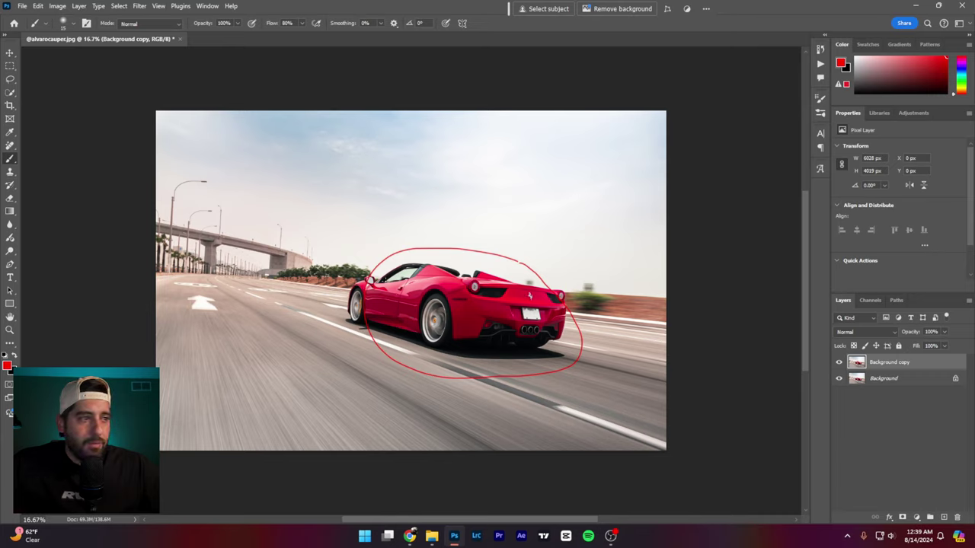
{"action": "key", "text": "ctrl+z"}
{"action": "left_click_drag", "start_coordinate": [657, 301], "coordinate": [597, 308]}
{"action": "left_click_drag", "start_coordinate": [577, 346], "coordinate": [651, 372]}
{"action": "mouse_move", "coordinate": [271, 332]}
{"action": "left_mouse_down"}
{"action": "mouse_move", "coordinate": [449, 400]}
{"action": "mouse_move", "coordinate": [373, 387]}
{"action": "left_mouse_up"}
{"action": "key", "text": "ctrl+z"}
{"action": "key", "text": "ctrl+z"}
{"action": "key", "text": "ctrl+z"}
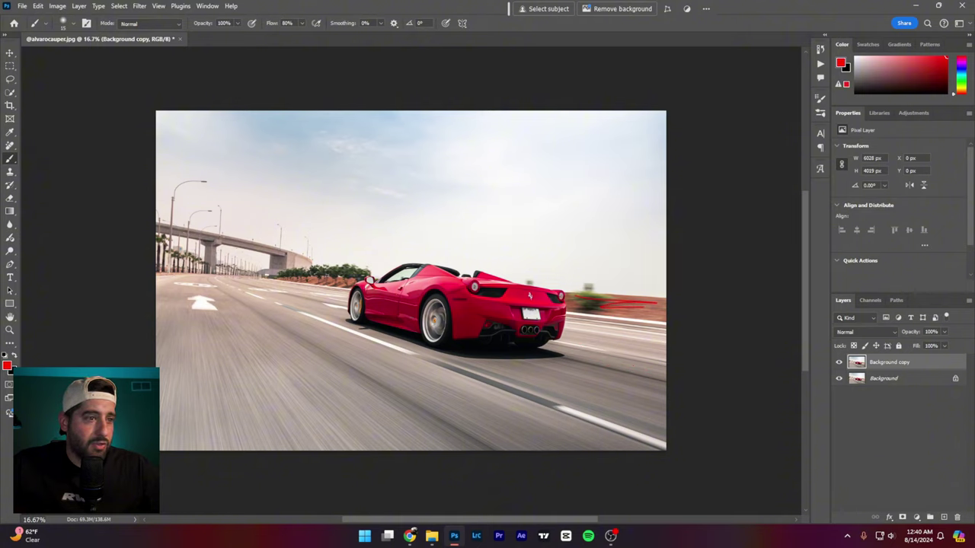
{"action": "key", "text": "ctrl+z"}
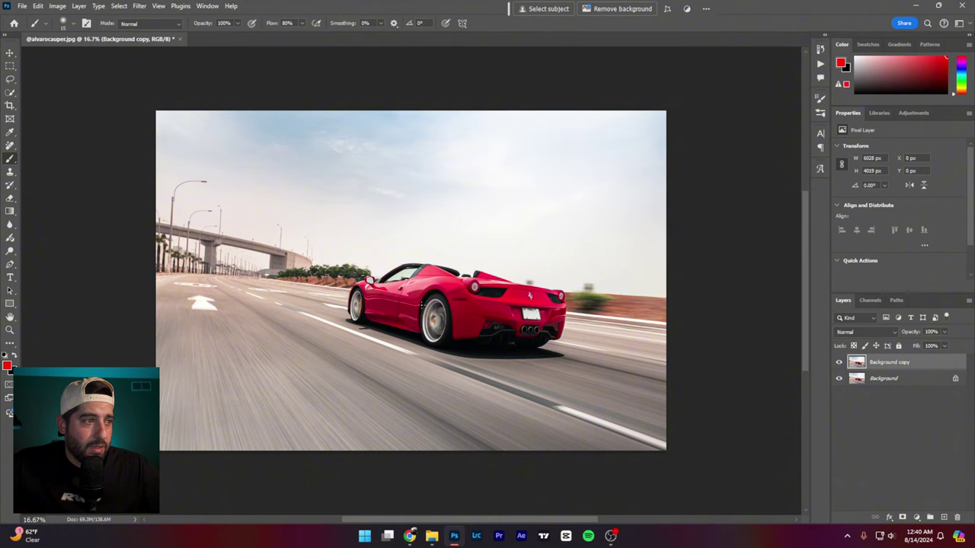
Circle the car's rear and front wheels with the red brush and undo both circles.
{"action": "left_click_drag", "start_coordinate": [421, 305], "coordinate": [451, 310]}
{"action": "left_click_drag", "start_coordinate": [350, 290], "coordinate": [370, 320]}
{"action": "key", "text": "ctrl+z"}
{"action": "key", "text": "ctrl+z"}
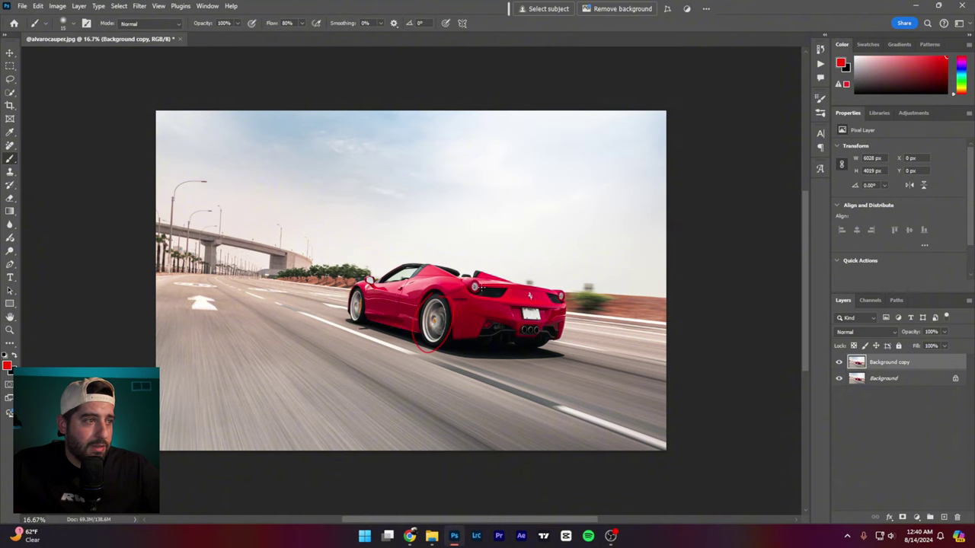
Mark the sky area above the car with a temporary red brush stroke and undo it.
{"action": "scroll", "coordinate": [489, 296], "scroll_direction": "up", "scroll_amount": 7}
{"action": "scroll", "coordinate": [492, 292], "scroll_direction": "up", "scroll_amount": 4, "text": "alt"}
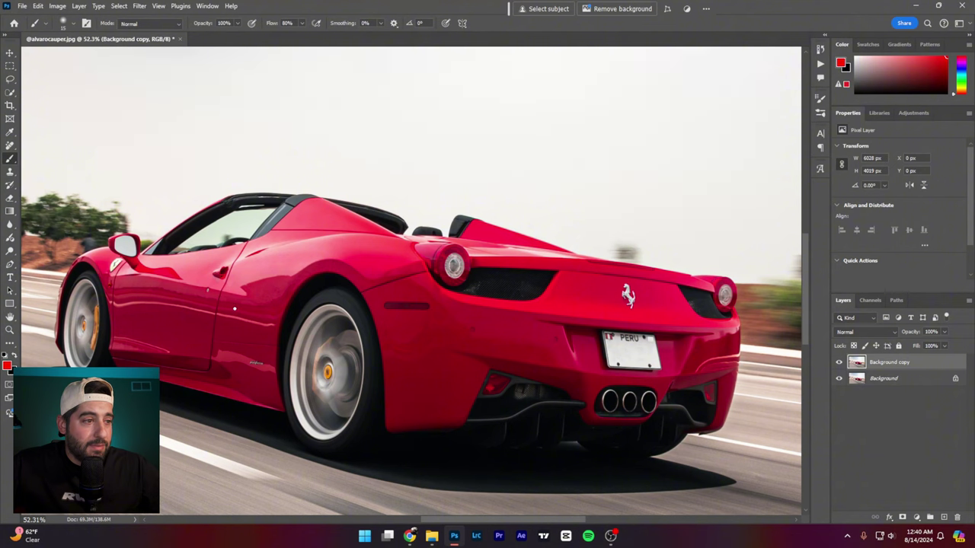
{"action": "scroll", "coordinate": [244, 319], "scroll_direction": "down", "scroll_amount": 5}
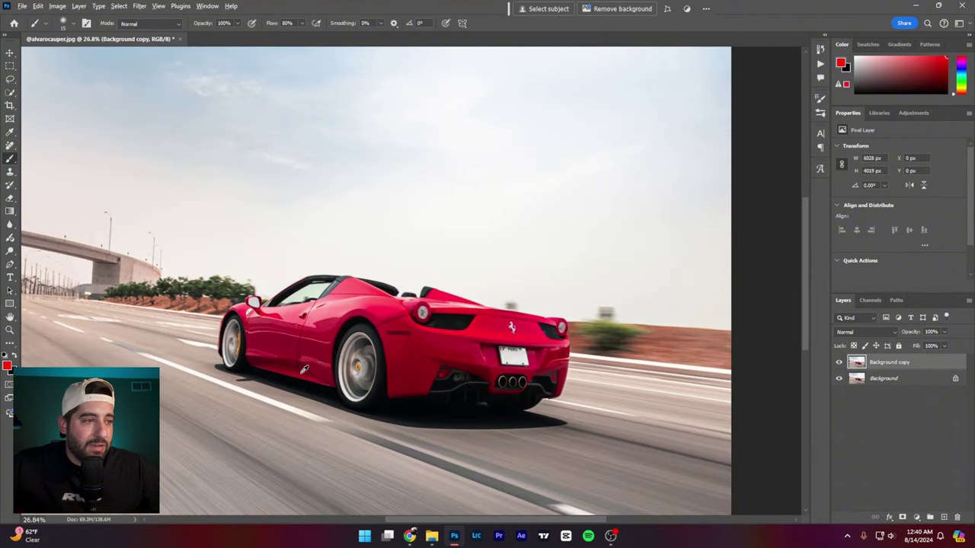
{"action": "scroll", "coordinate": [320, 388], "scroll_direction": "up", "scroll_amount": 1}
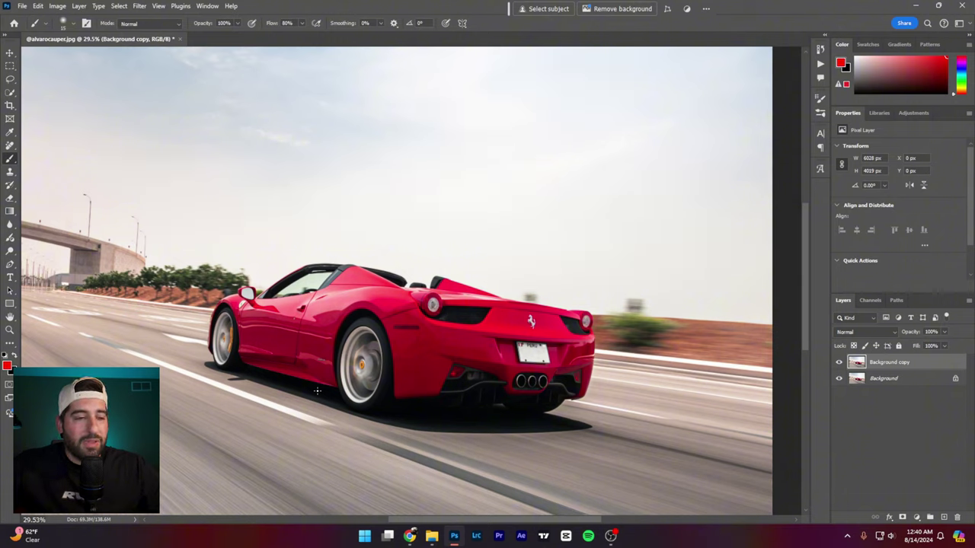
{"action": "scroll", "coordinate": [317, 391], "scroll_direction": "up", "scroll_amount": 3}
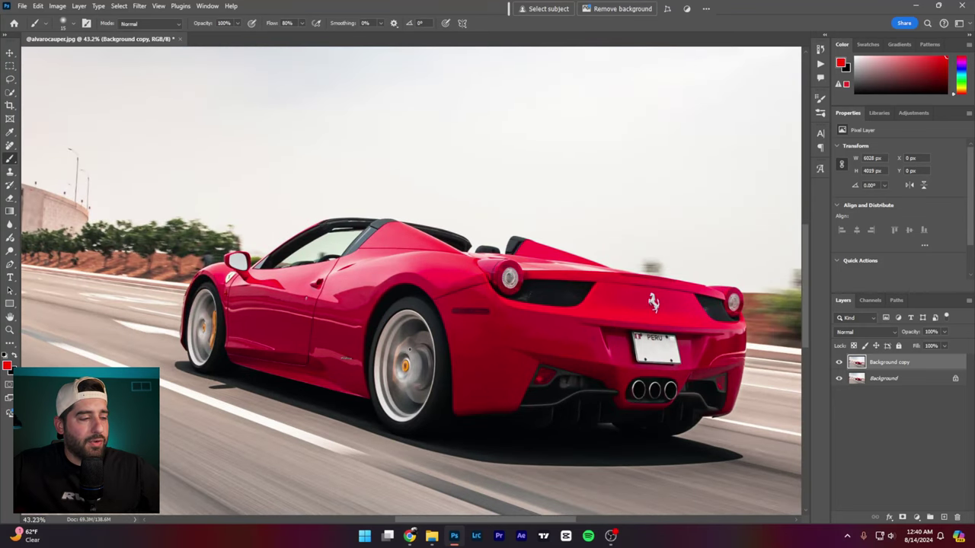
{"action": "scroll", "coordinate": [346, 358], "scroll_direction": "down", "scroll_amount": 4}
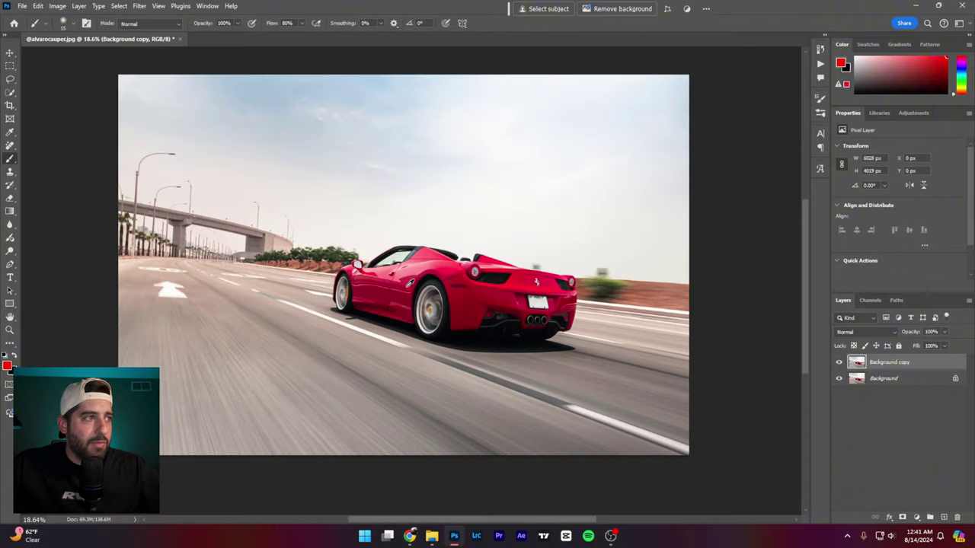
{"action": "left_click_drag", "start_coordinate": [289, 86], "coordinate": [471, 196]}
{"action": "key", "text": "ctrl+z"}
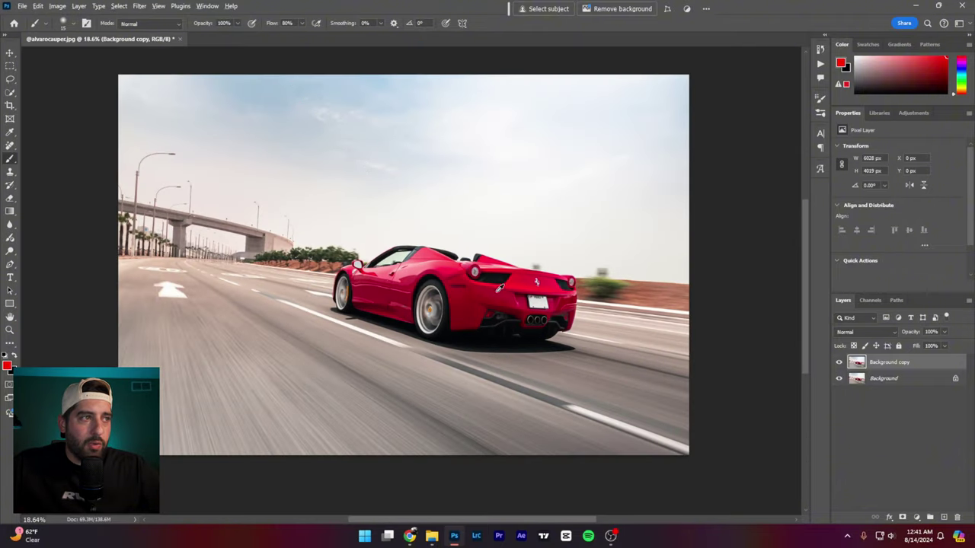
Circle the car's side panels and the upper and lower rear bodywork in red, and remove the circles.
{"action": "scroll", "coordinate": [498, 287], "scroll_direction": "up", "scroll_amount": 5}
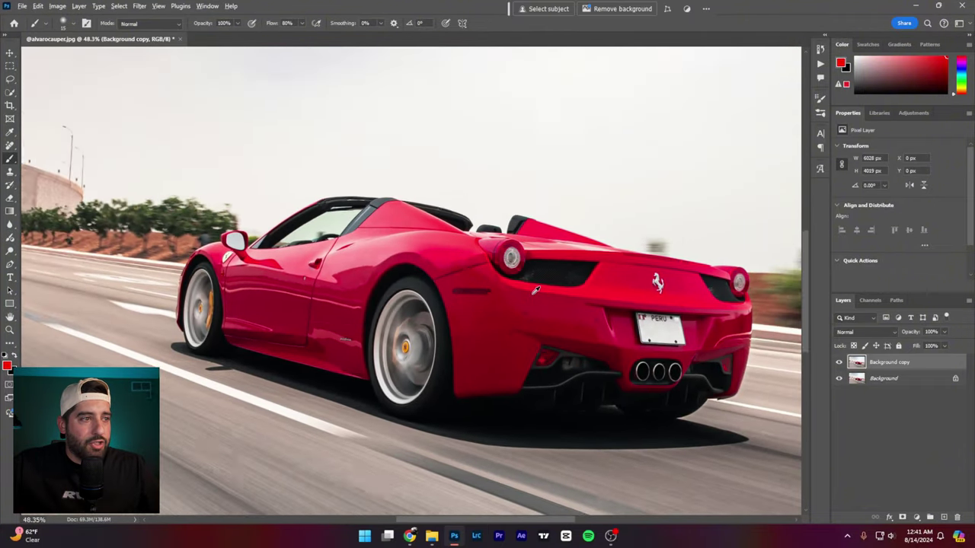
{"action": "scroll", "coordinate": [536, 290], "scroll_direction": "down", "scroll_amount": 2}
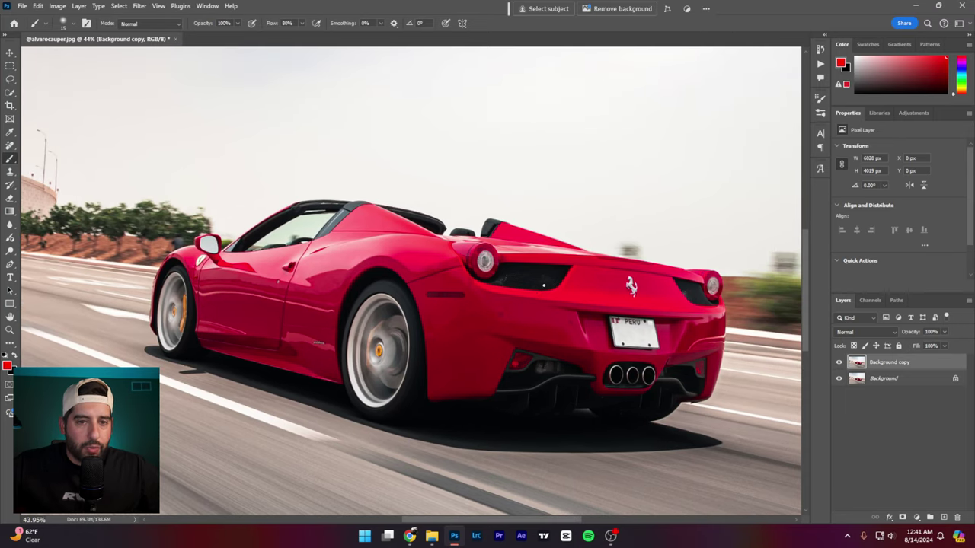
{"action": "mouse_move", "coordinate": [411, 242]}
{"action": "left_mouse_down"}
{"action": "mouse_move", "coordinate": [207, 298]}
{"action": "mouse_move", "coordinate": [272, 342]}
{"action": "mouse_move", "coordinate": [358, 335]}
{"action": "mouse_move", "coordinate": [440, 268]}
{"action": "mouse_move", "coordinate": [401, 240]}
{"action": "mouse_move", "coordinate": [377, 237]}
{"action": "left_mouse_up"}
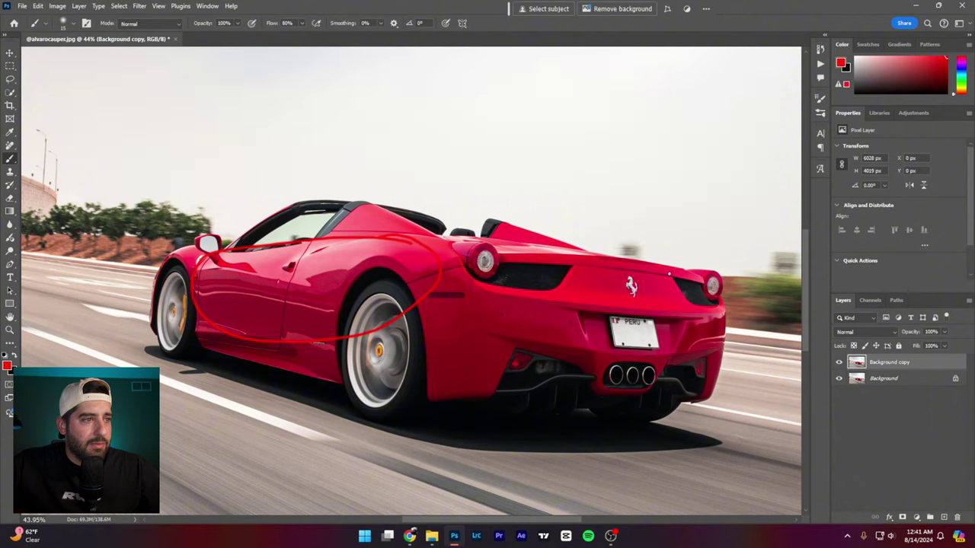
{"action": "mouse_move", "coordinate": [669, 272]}
{"action": "left_mouse_down"}
{"action": "mouse_move", "coordinate": [511, 271]}
{"action": "mouse_move", "coordinate": [682, 367]}
{"action": "mouse_move", "coordinate": [638, 272]}
{"action": "left_mouse_up"}
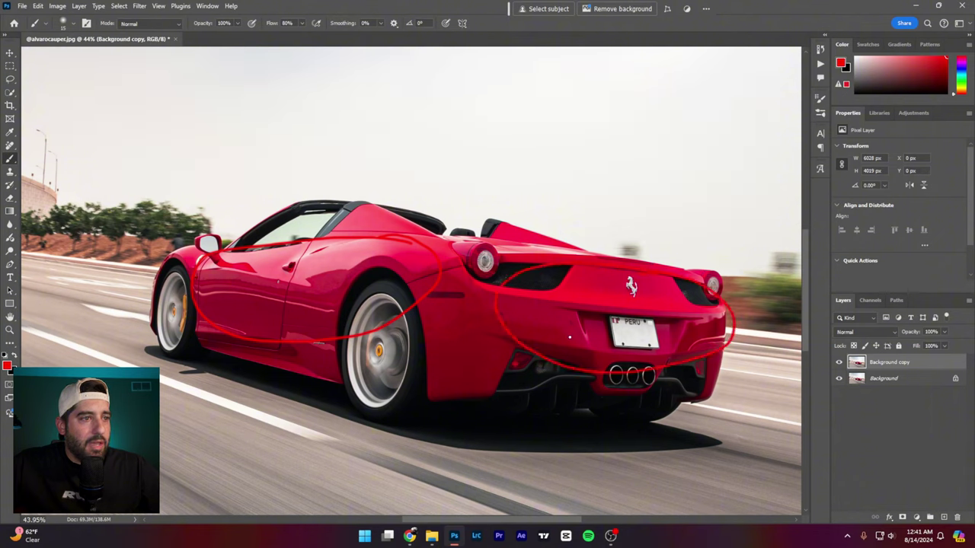
{"action": "key", "text": "ctrl+z"}
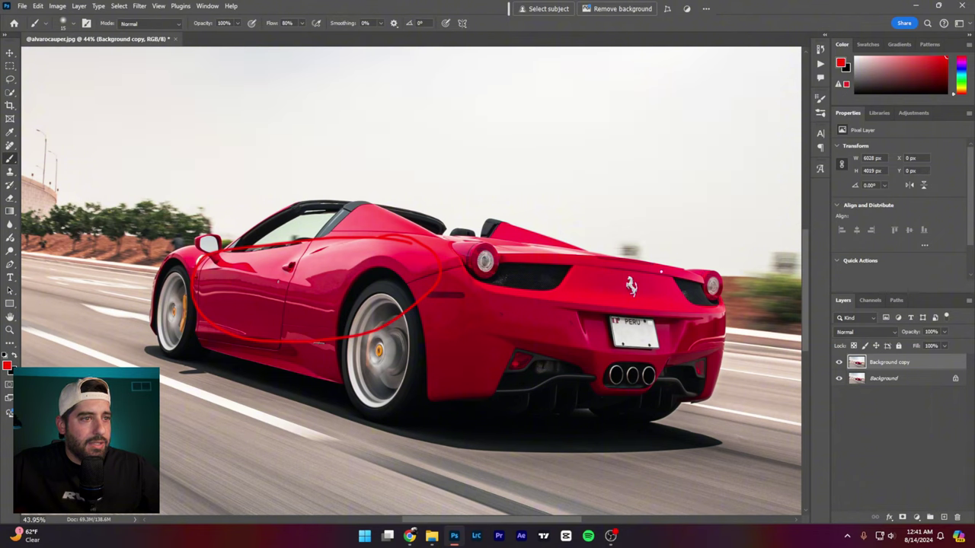
{"action": "mouse_move", "coordinate": [563, 254]}
{"action": "left_mouse_down"}
{"action": "mouse_move", "coordinate": [587, 300]}
{"action": "mouse_move", "coordinate": [664, 269]}
{"action": "left_mouse_up"}
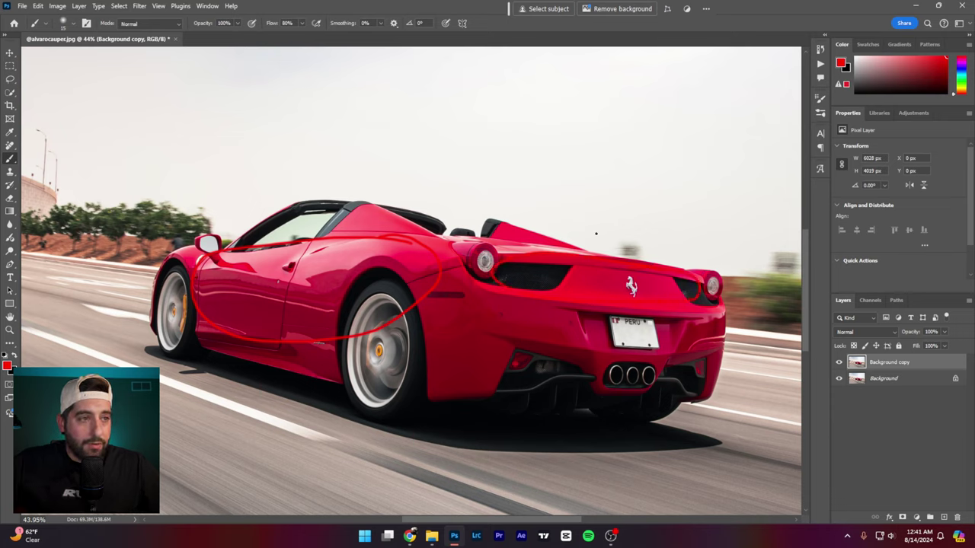
{"action": "key", "text": "ctrl+z"}
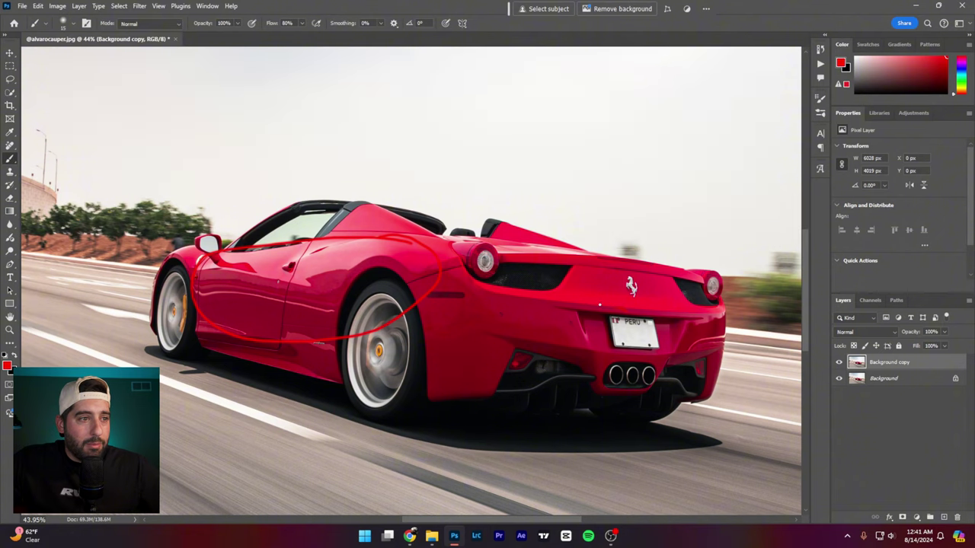
{"action": "mouse_move", "coordinate": [599, 304]}
{"action": "left_mouse_down"}
{"action": "mouse_move", "coordinate": [531, 300]}
{"action": "mouse_move", "coordinate": [495, 316]}
{"action": "mouse_move", "coordinate": [524, 342]}
{"action": "mouse_move", "coordinate": [605, 362]}
{"action": "mouse_move", "coordinate": [697, 359]}
{"action": "mouse_move", "coordinate": [729, 339]}
{"action": "mouse_move", "coordinate": [674, 312]}
{"action": "mouse_move", "coordinate": [591, 306]}
{"action": "left_mouse_up"}
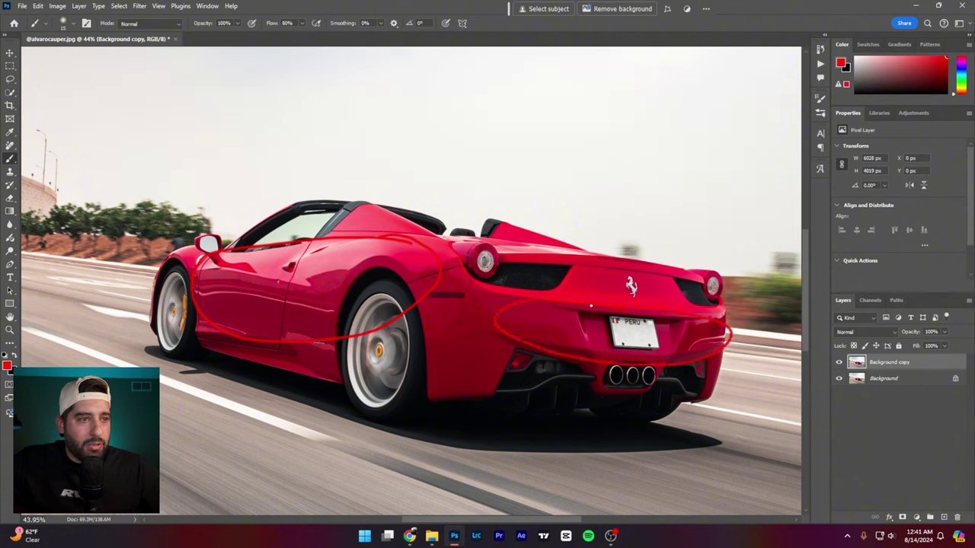
{"action": "key", "text": "ctrl+z"}
{"action": "key", "text": "ctrl+z"}
Draw a red brush stroke across the door and rear fender, and undo it.
{"action": "mouse_move", "coordinate": [361, 245]}
{"action": "left_mouse_down"}
{"action": "mouse_move", "coordinate": [217, 246]}
{"action": "mouse_move", "coordinate": [197, 308]}
{"action": "mouse_move", "coordinate": [264, 322]}
{"action": "mouse_move", "coordinate": [334, 312]}
{"action": "mouse_move", "coordinate": [456, 249]}
{"action": "mouse_move", "coordinate": [296, 239]}
{"action": "mouse_move", "coordinate": [198, 257]}
{"action": "left_mouse_up"}
{"action": "key", "text": "ctrl+z"}
{"action": "key", "text": "ctrl+z"}
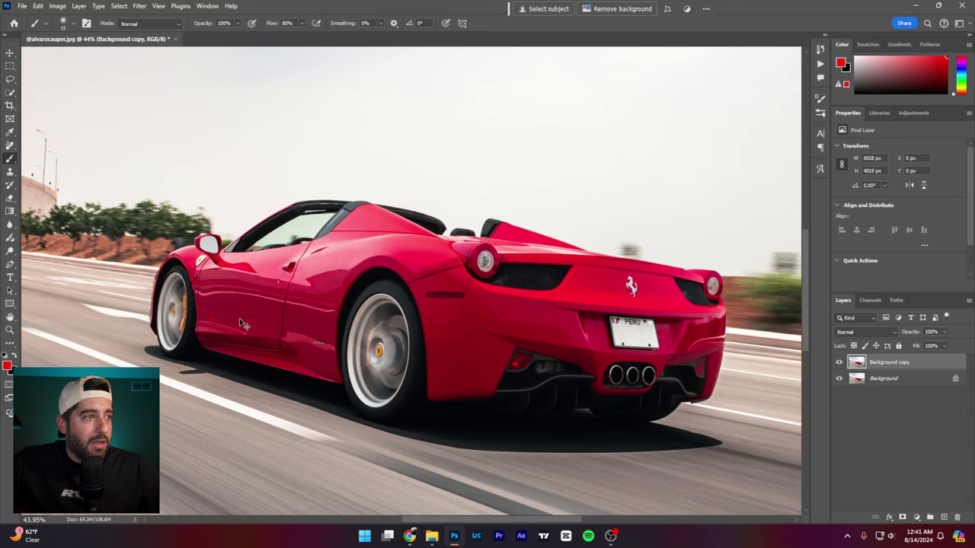
Select the whole car on the Background copy layer with the Quick Selection tool.
{"action": "left_click_drag", "start_coordinate": [933, 370], "coordinate": [943, 517]}
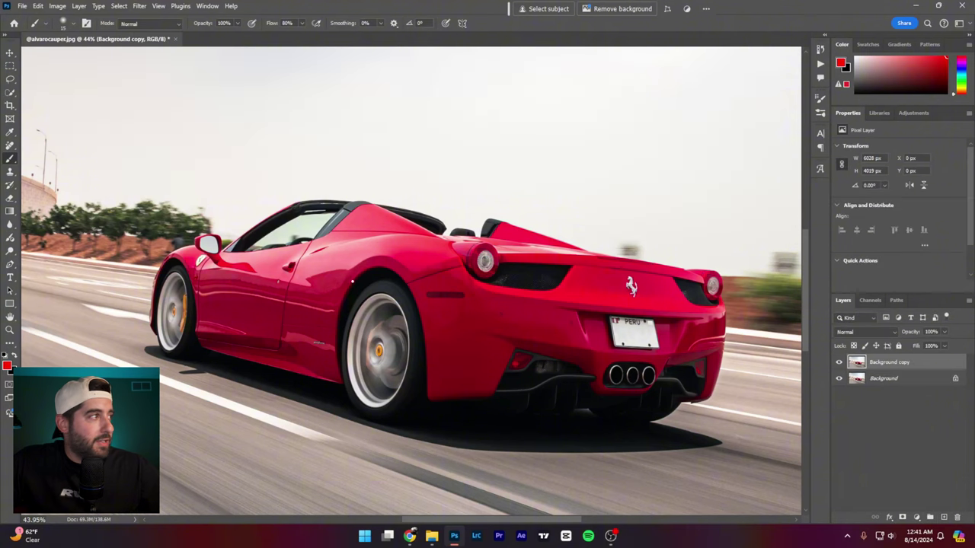
{"action": "left_click", "coordinate": [10, 92]}
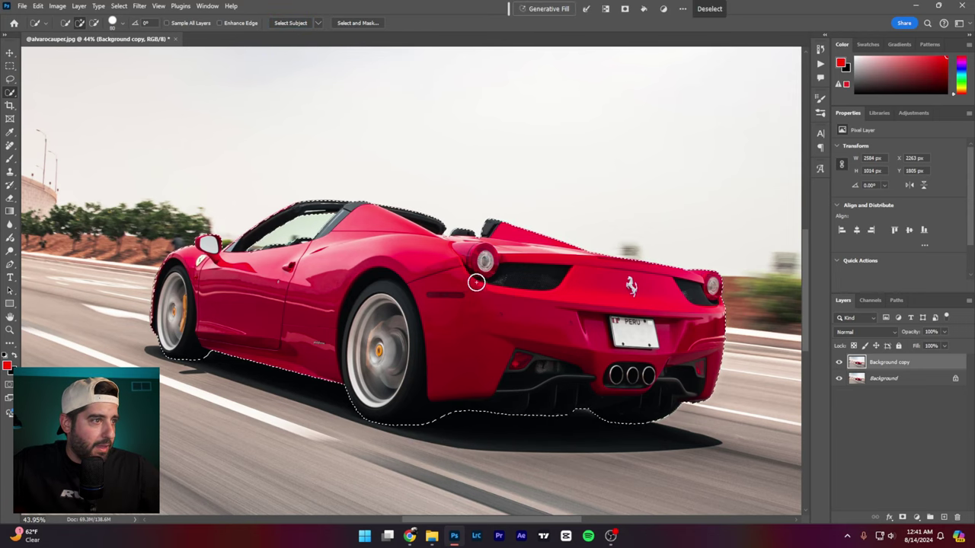
{"action": "scroll", "coordinate": [594, 313], "scroll_direction": "down", "scroll_amount": 2}
{"action": "scroll", "coordinate": [594, 313], "scroll_direction": "up", "scroll_amount": 2}
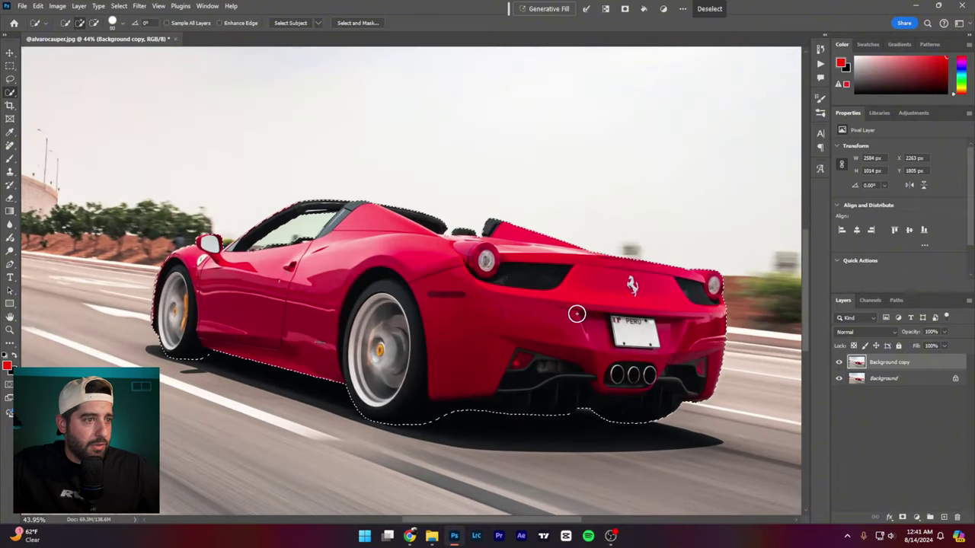
Apply a Camera Raw exposure of +5.00 to the selected car, and undo it.
{"action": "left_click", "coordinate": [917, 517]}
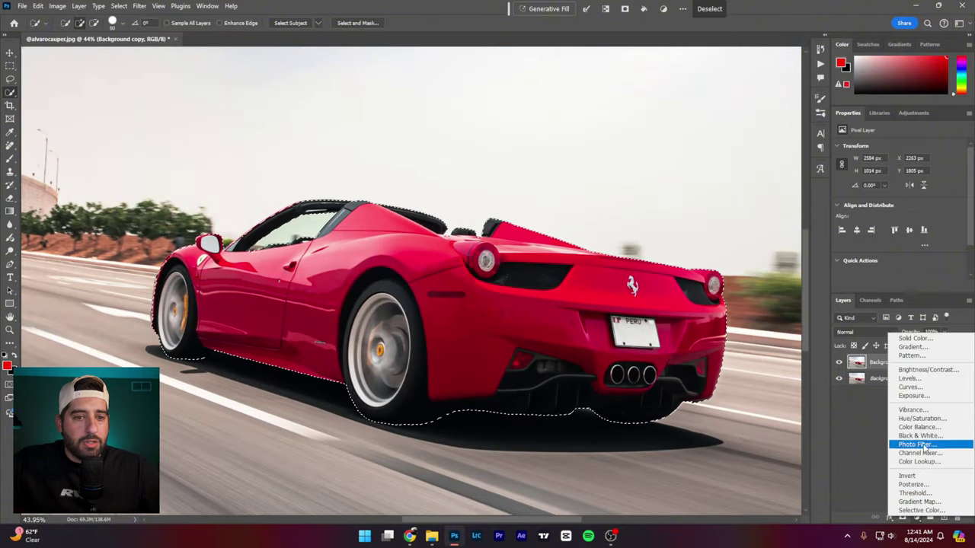
{"action": "left_click", "coordinate": [840, 417]}
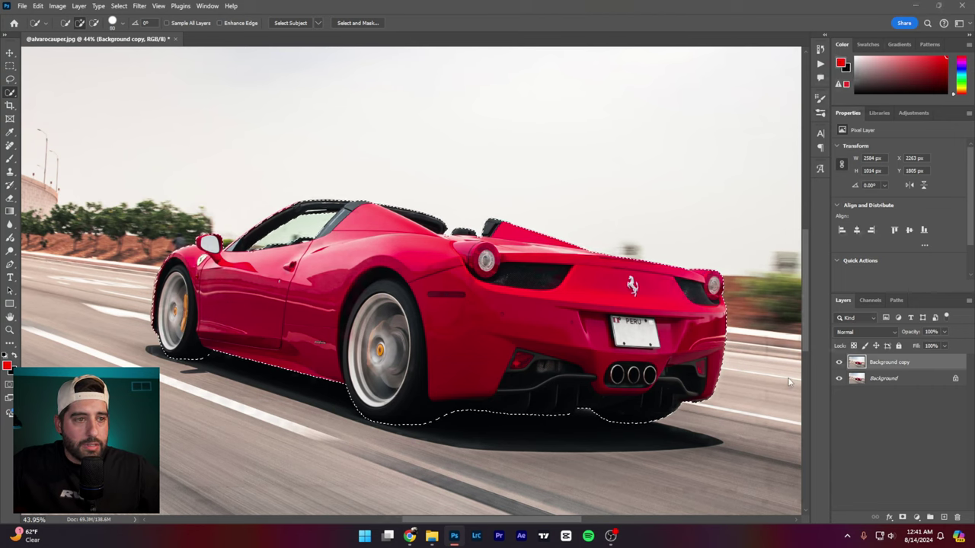
{"action": "key", "text": "ctrl+shift+a"}
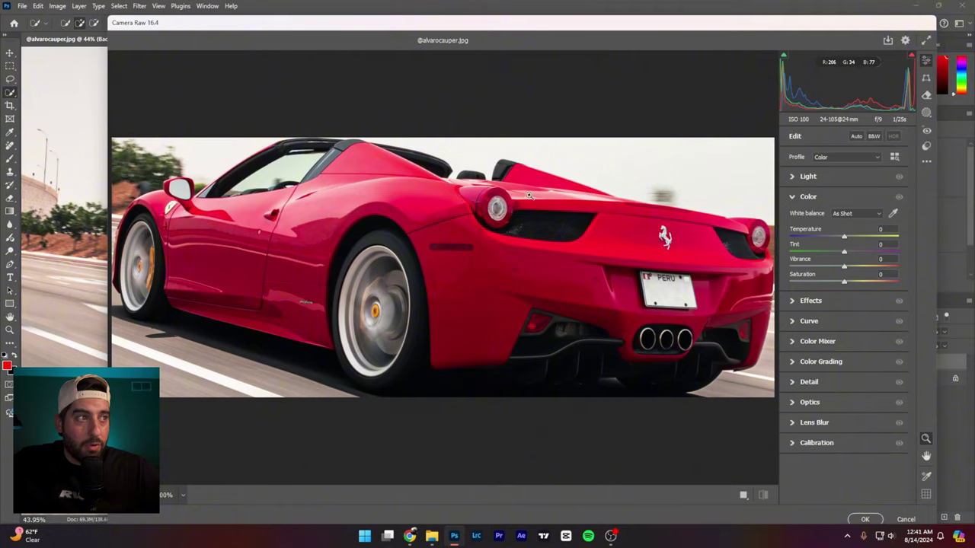
{"action": "left_click", "coordinate": [793, 176]}
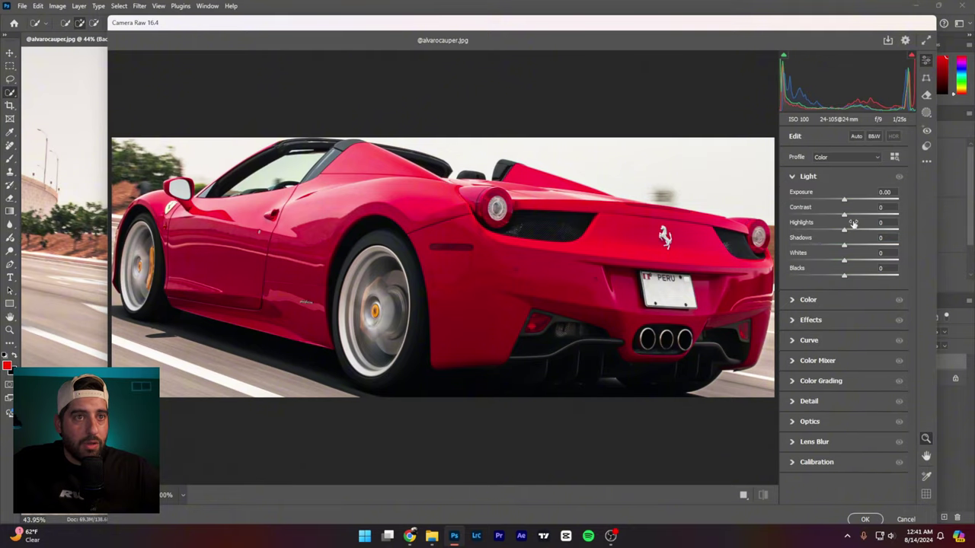
{"action": "left_click_drag", "start_coordinate": [844, 200], "coordinate": [917, 213]}
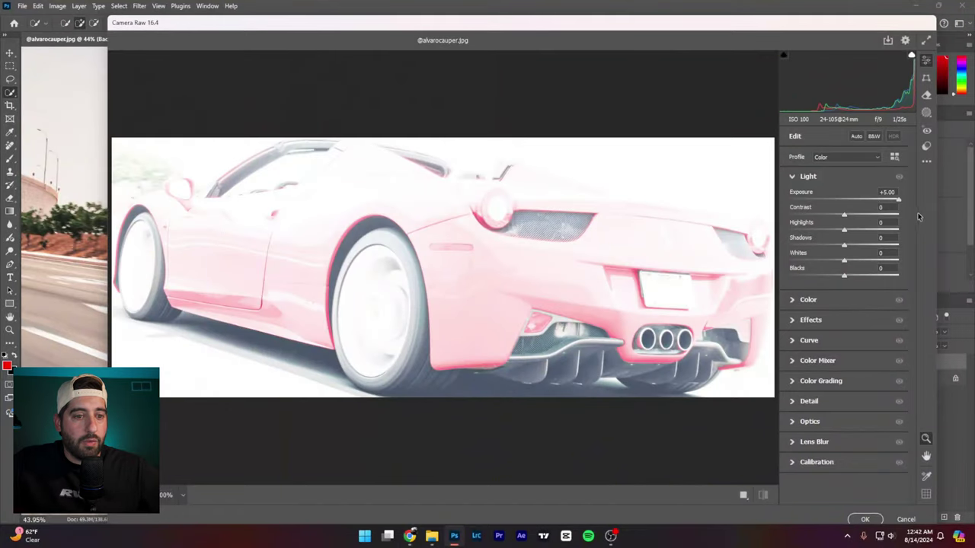
{"action": "left_click", "coordinate": [865, 519]}
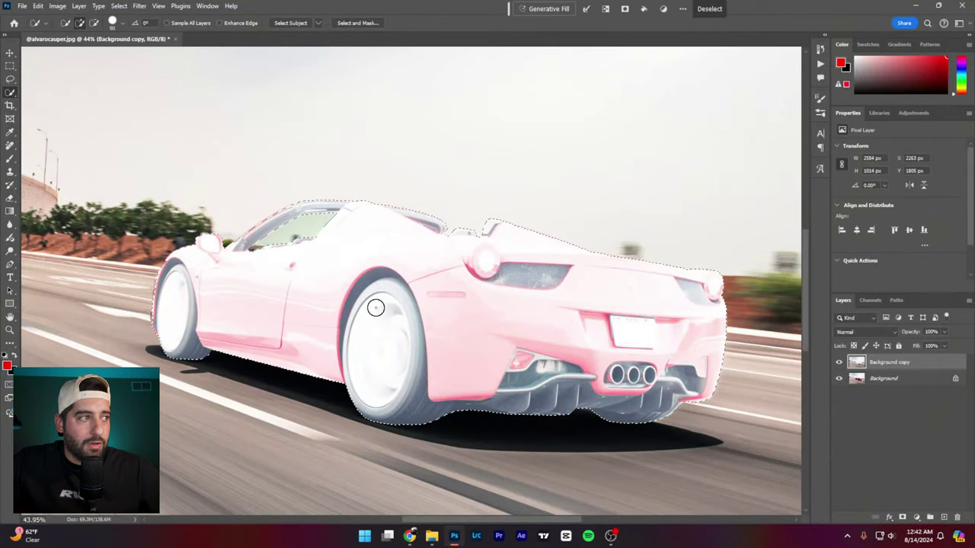
{"action": "key", "text": "ctrl+z"}
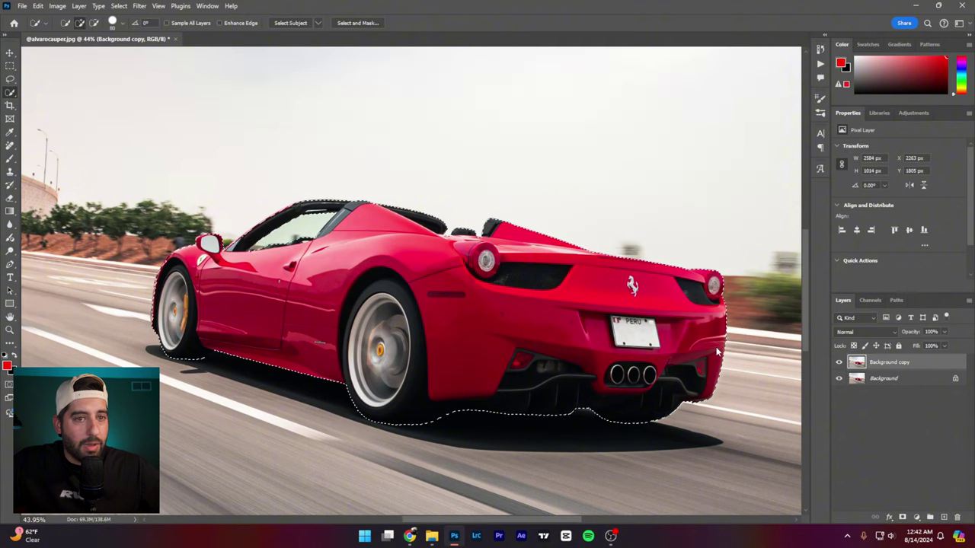
In the Camera Raw filter's Color Mixer, set the car's hue to Reds +8, Magentas -52, Blues -20 and Purples -1.
{"action": "key", "text": "ctrl+shift+a"}
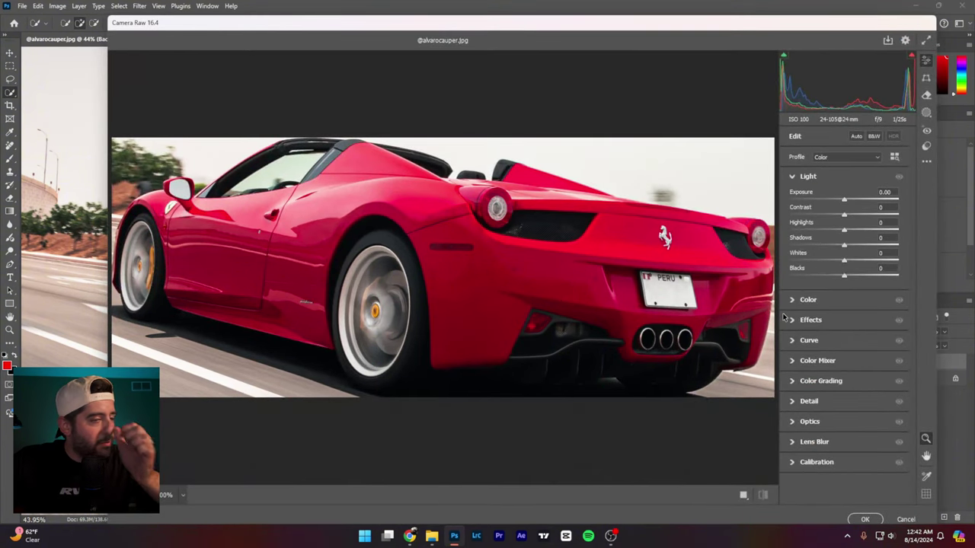
{"action": "left_click", "coordinate": [798, 363]}
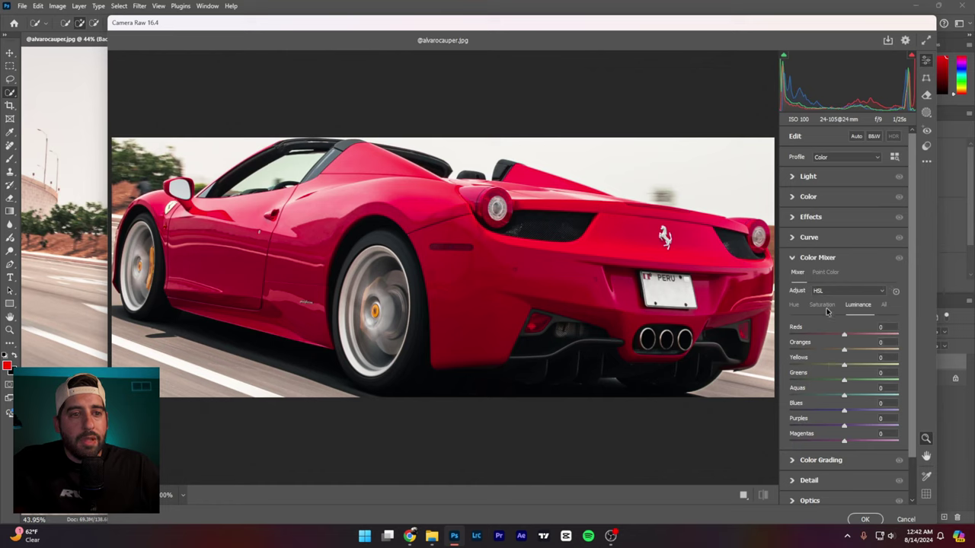
{"action": "left_click", "coordinate": [826, 306]}
{"action": "left_click", "coordinate": [794, 306]}
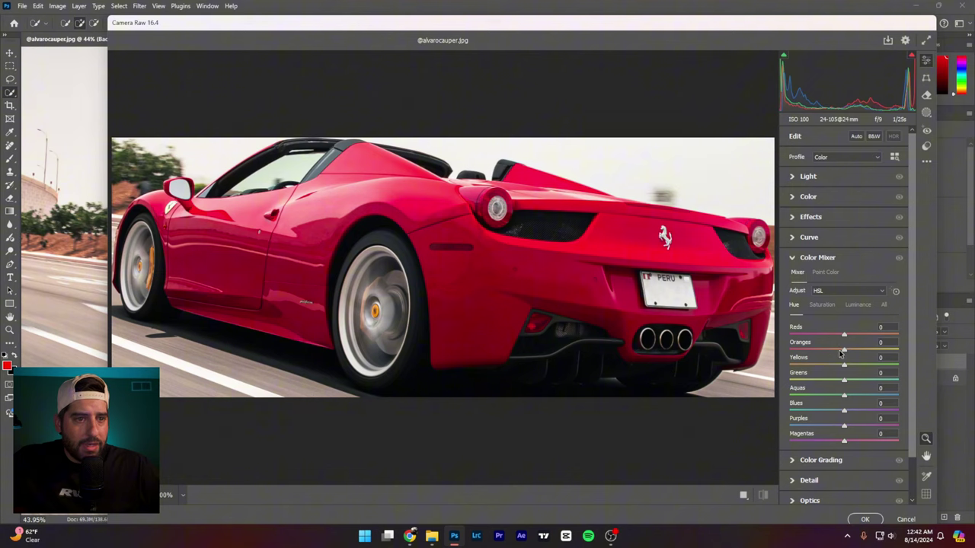
{"action": "left_click_drag", "start_coordinate": [844, 337], "coordinate": [850, 339]}
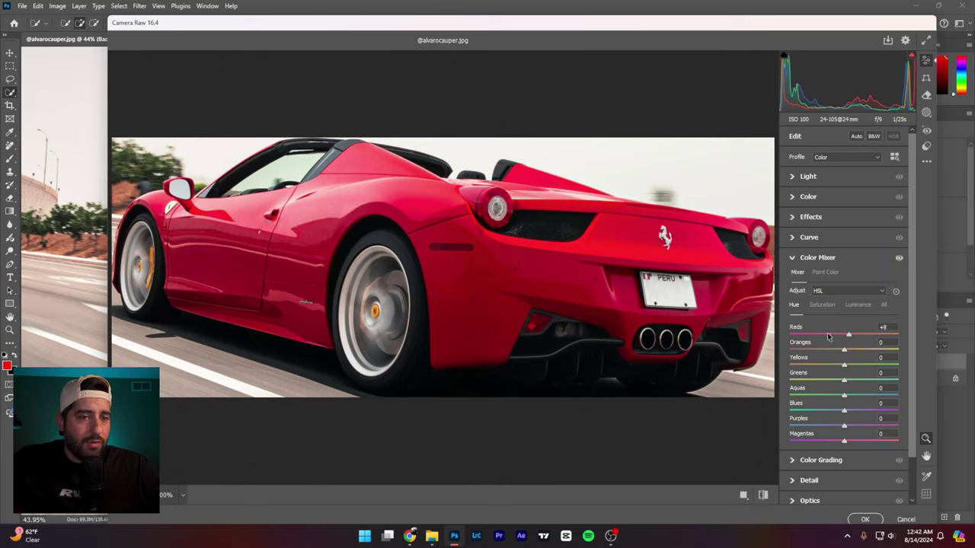
{"action": "mouse_move", "coordinate": [842, 443]}
{"action": "left_mouse_down"}
{"action": "mouse_move", "coordinate": [794, 436]}
{"action": "mouse_move", "coordinate": [887, 431]}
{"action": "mouse_move", "coordinate": [793, 434]}
{"action": "mouse_move", "coordinate": [836, 434]}
{"action": "left_mouse_up"}
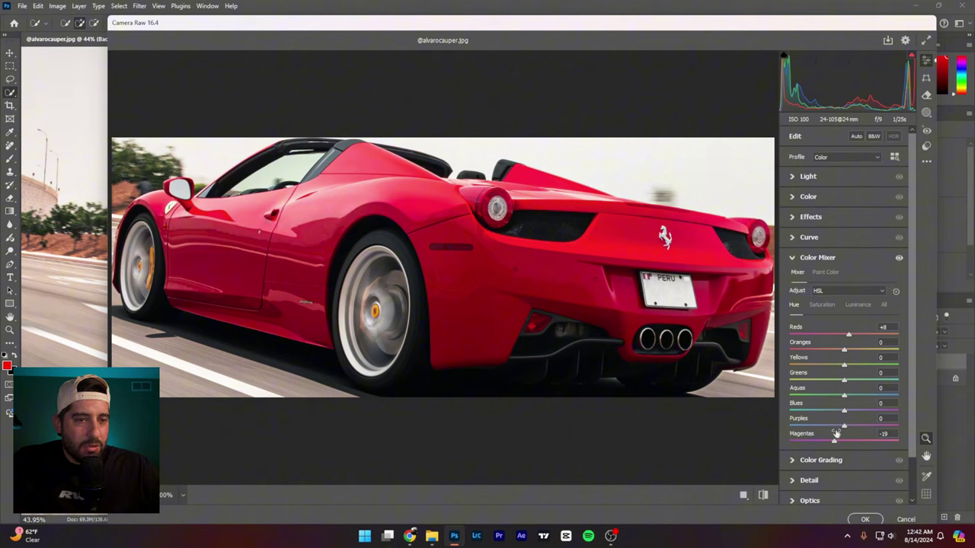
{"action": "left_click_drag", "start_coordinate": [835, 441], "coordinate": [806, 431]}
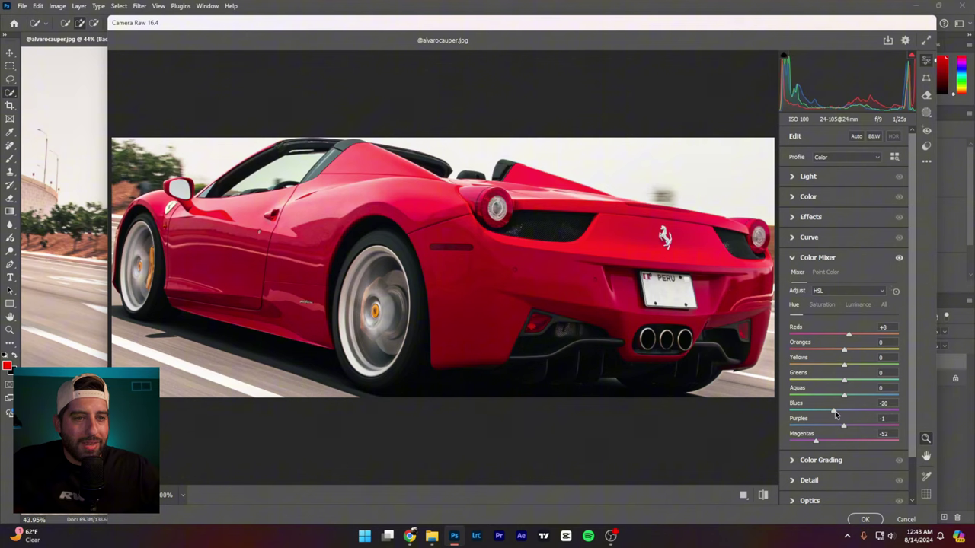
{"action": "mouse_move", "coordinate": [835, 414]}
{"action": "left_mouse_down"}
{"action": "mouse_move", "coordinate": [789, 414]}
{"action": "mouse_move", "coordinate": [851, 413]}
{"action": "mouse_move", "coordinate": [832, 413]}
{"action": "mouse_move", "coordinate": [847, 427]}
{"action": "mouse_move", "coordinate": [813, 431]}
{"action": "mouse_move", "coordinate": [827, 441]}
{"action": "mouse_move", "coordinate": [835, 412]}
{"action": "mouse_move", "coordinate": [837, 426]}
{"action": "left_mouse_up"}
Lower the Color Mixer saturation to Blues -14, Purples -11 and Magentas -26, and apply the Camera Raw filter.
{"action": "left_click", "coordinate": [832, 304]}
{"action": "left_click_drag", "start_coordinate": [827, 441], "coordinate": [832, 443]}
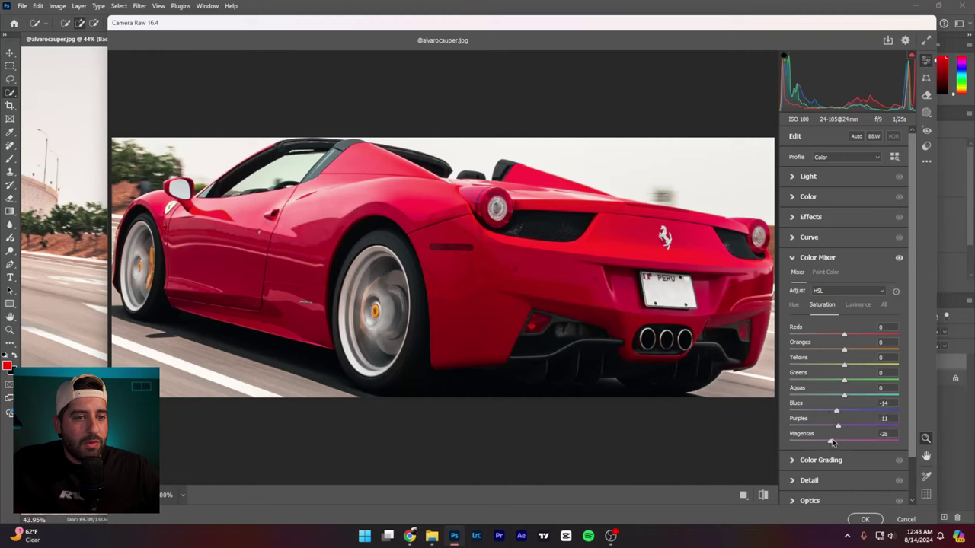
{"action": "left_click", "coordinate": [868, 519]}
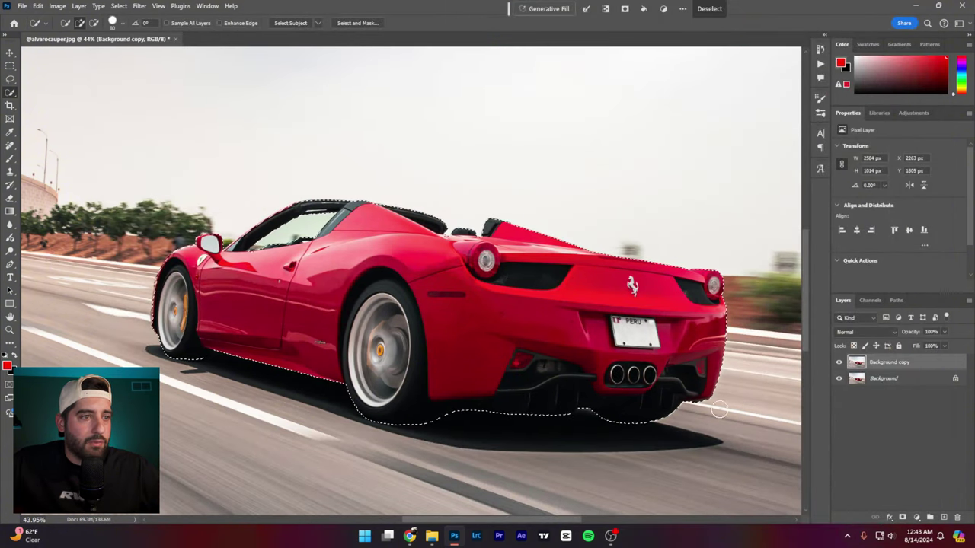
Add a Hue/Saturation adjustment layer above Background copy, masked to the car selection.
{"action": "left_click", "coordinate": [916, 517]}
{"action": "left_click", "coordinate": [919, 420]}
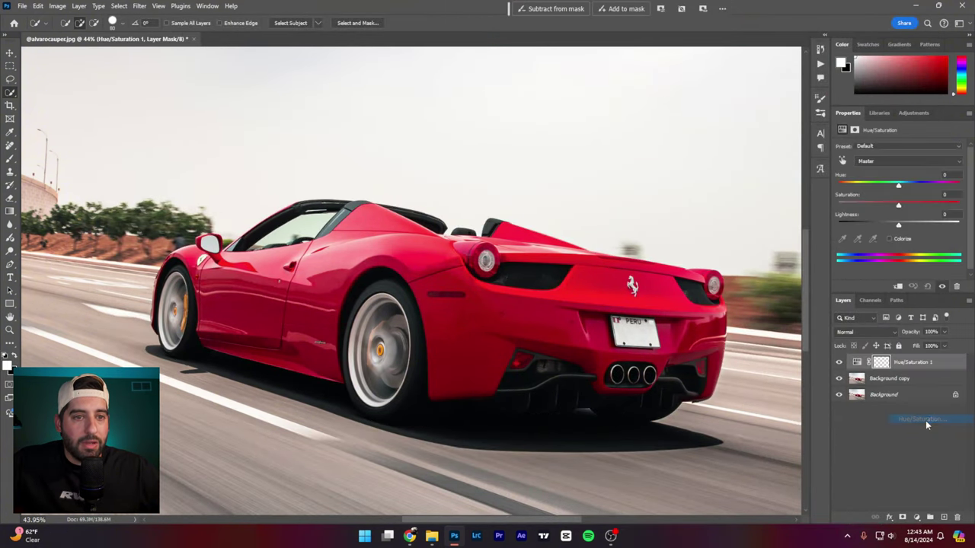
Test raising the saturation of the Magentas range and of the Blues range to +100, undoing each change.
{"action": "left_click", "coordinate": [902, 162]}
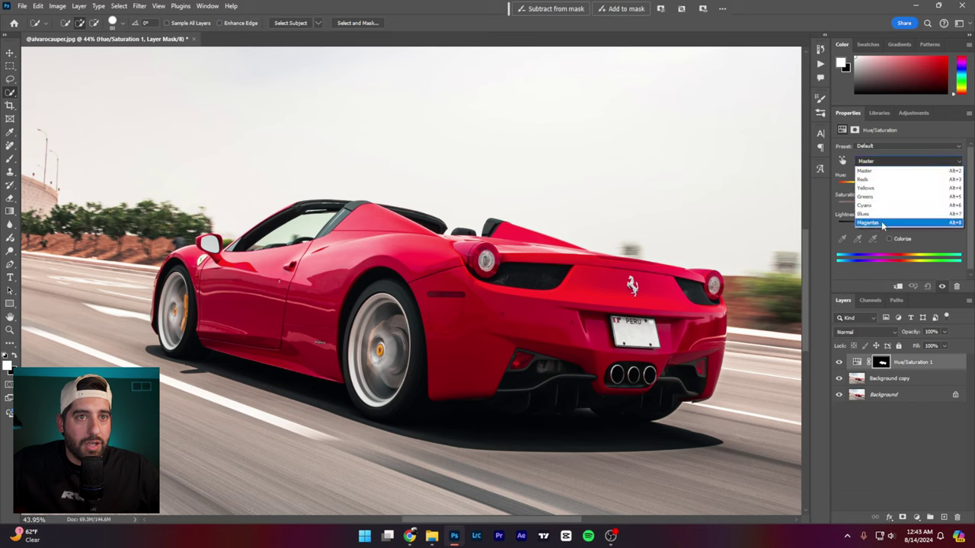
{"action": "left_click", "coordinate": [888, 223]}
{"action": "left_click_drag", "start_coordinate": [897, 205], "coordinate": [958, 205]}
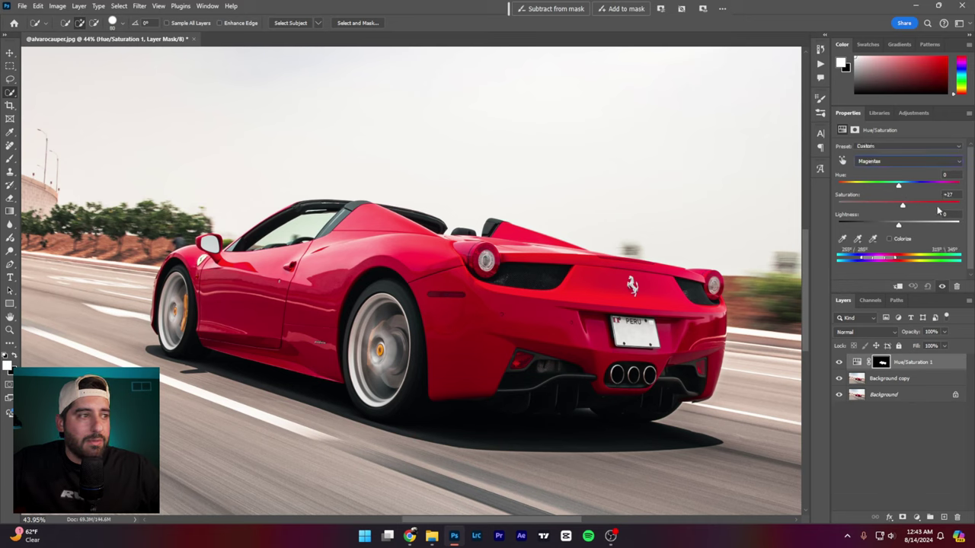
{"action": "key", "text": "ctrl+z"}
{"action": "left_click", "coordinate": [903, 160]}
{"action": "left_click", "coordinate": [895, 213]}
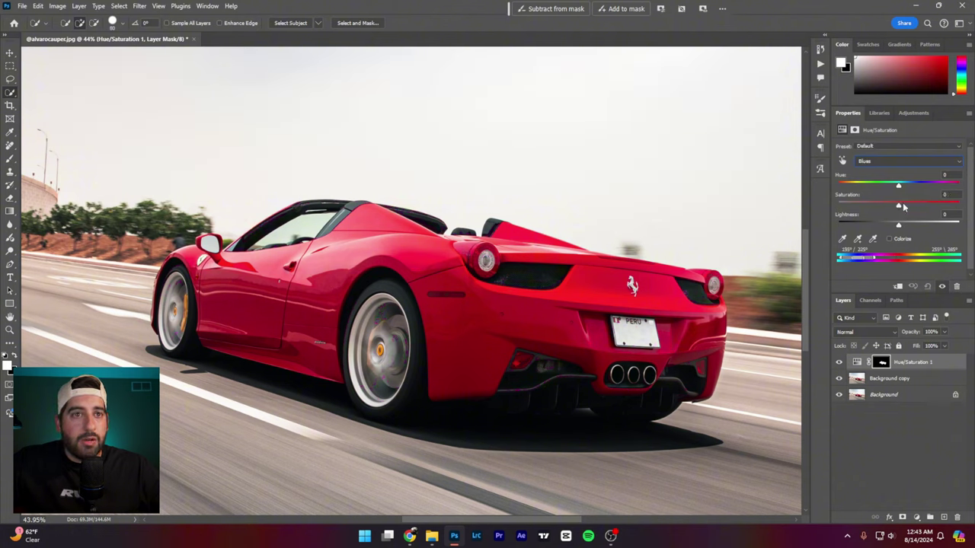
{"action": "left_click_drag", "start_coordinate": [898, 205], "coordinate": [957, 205]}
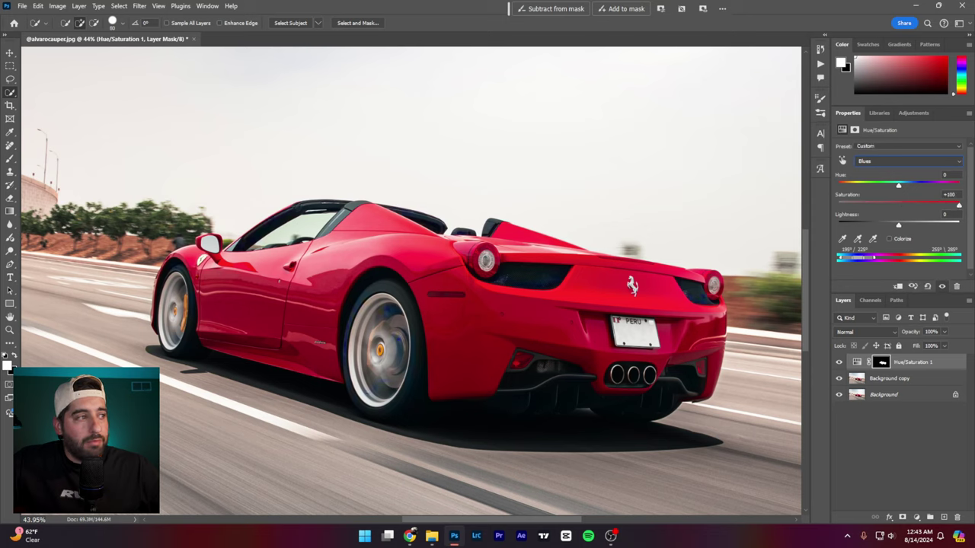
{"action": "key", "text": "ctrl+z"}
Test a saturation change on the Cyans range of the Hue/Saturation layer, and undo it.
{"action": "left_click", "coordinate": [876, 161]}
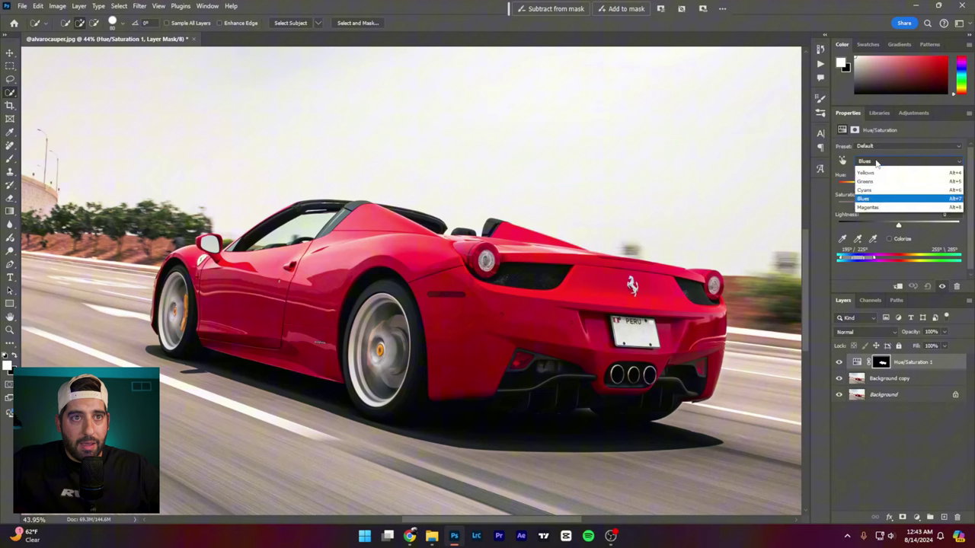
{"action": "left_click", "coordinate": [865, 205]}
{"action": "mouse_move", "coordinate": [898, 206]}
{"action": "left_mouse_down"}
{"action": "mouse_move", "coordinate": [959, 209]}
{"action": "mouse_move", "coordinate": [883, 210]}
{"action": "mouse_move", "coordinate": [893, 188]}
{"action": "mouse_move", "coordinate": [868, 189]}
{"action": "mouse_move", "coordinate": [912, 193]}
{"action": "mouse_move", "coordinate": [899, 191]}
{"action": "left_mouse_up"}
{"action": "key", "text": "ctrl+z"}
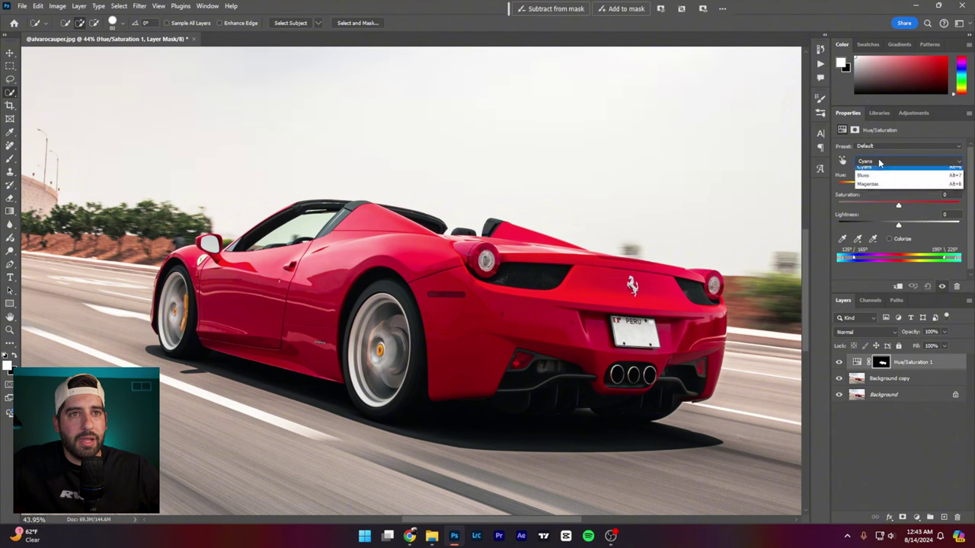
Try a saturation of +100 on the Reds range, undo it, and set the Reds hue to +7.
{"action": "left_click", "coordinate": [906, 161]}
{"action": "left_click", "coordinate": [875, 179]}
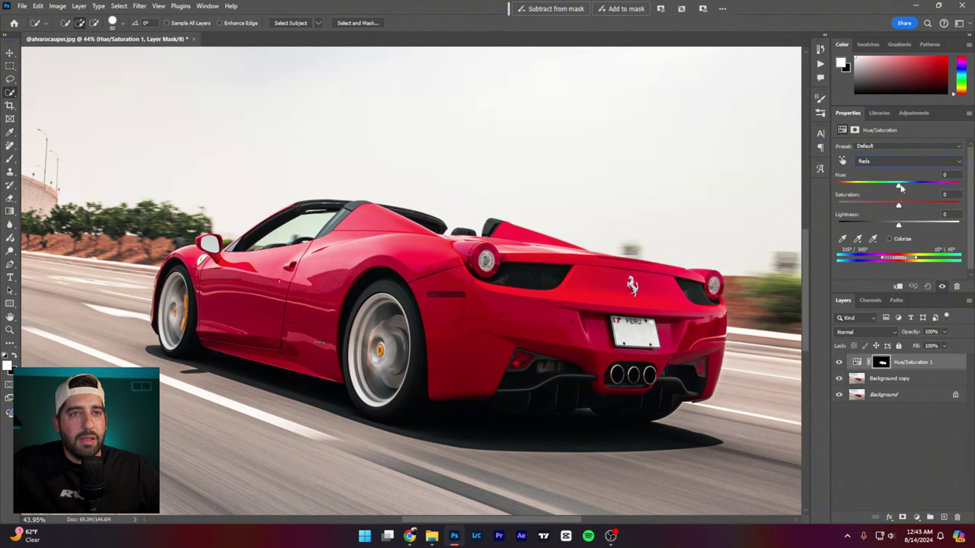
{"action": "left_click_drag", "start_coordinate": [907, 207], "coordinate": [958, 206]}
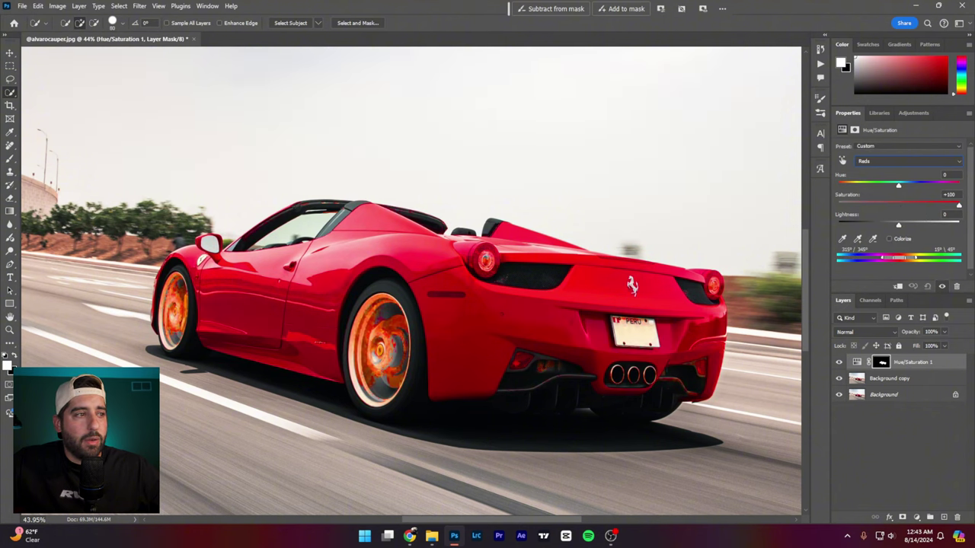
{"action": "key", "text": "ctrl+z"}
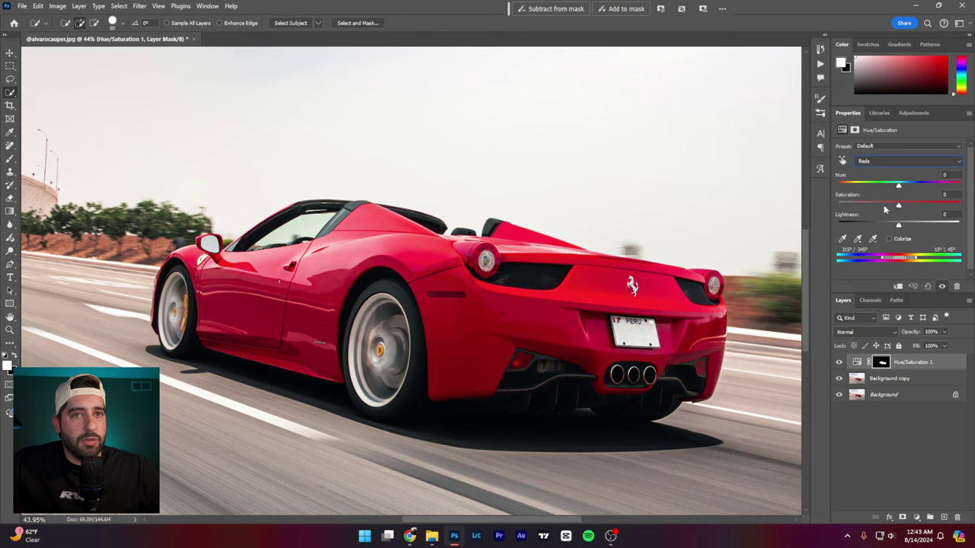
{"action": "mouse_move", "coordinate": [897, 185]}
{"action": "left_mouse_down"}
{"action": "mouse_move", "coordinate": [885, 188]}
{"action": "mouse_move", "coordinate": [903, 193]}
{"action": "left_mouse_up"}
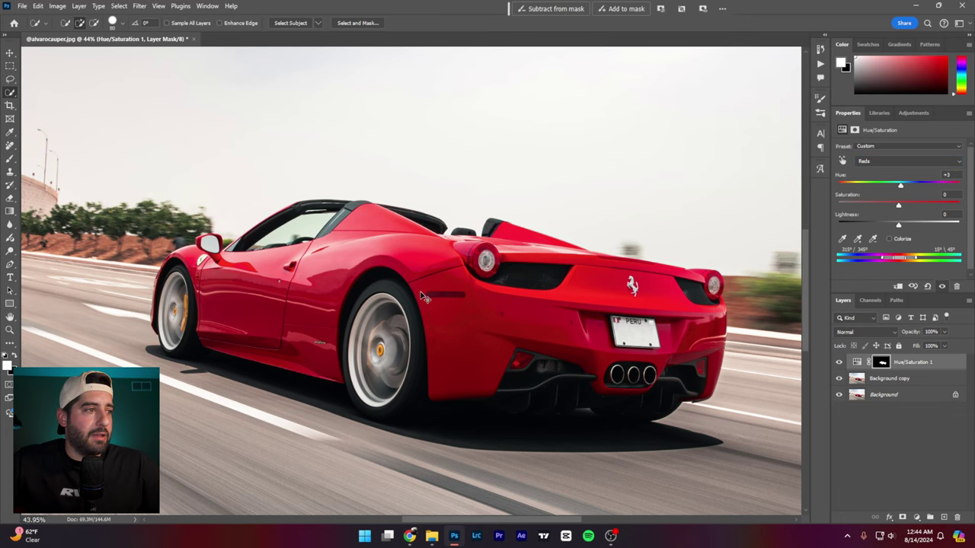
{"action": "left_click_drag", "start_coordinate": [321, 285], "coordinate": [362, 287]}
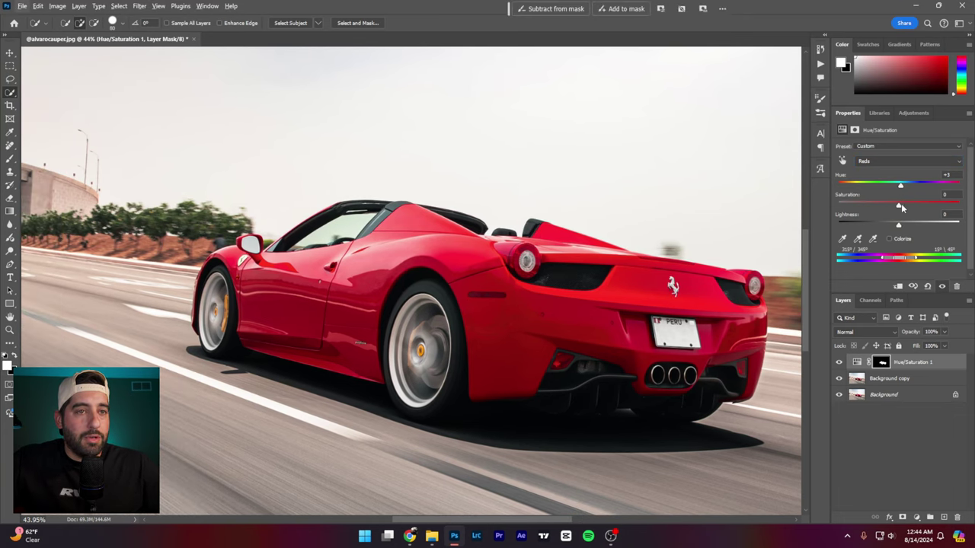
{"action": "scroll", "coordinate": [799, 256], "scroll_direction": "up", "scroll_amount": 1}
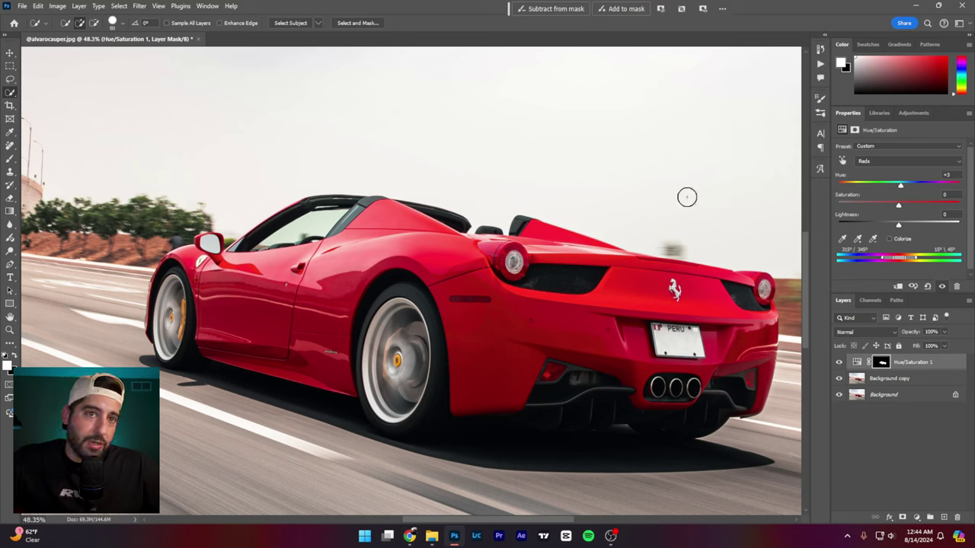
{"action": "left_click_drag", "start_coordinate": [902, 188], "coordinate": [905, 190]}
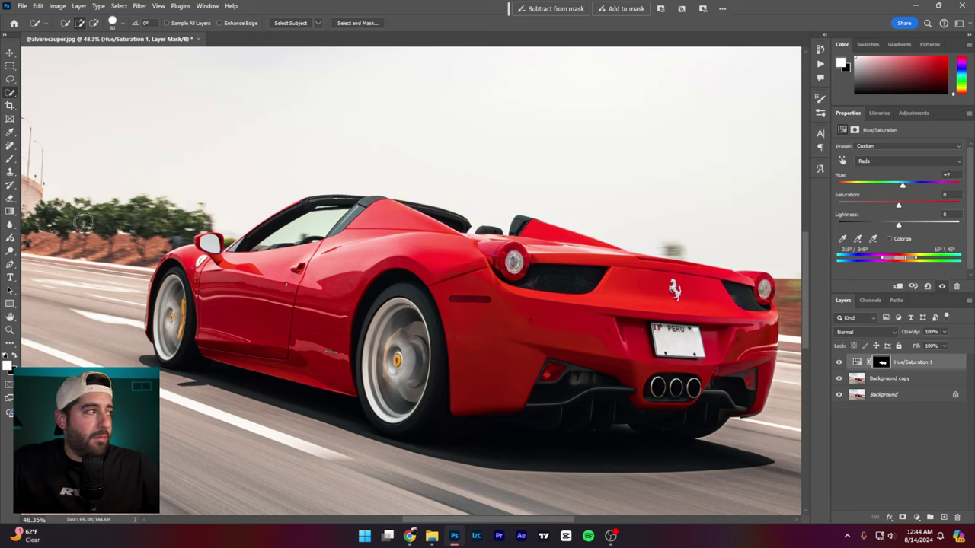
Paint black over the car's rear bodywork on the Hue/Saturation layer mask with a 900-pixel brush.
{"action": "key", "text": "b"}
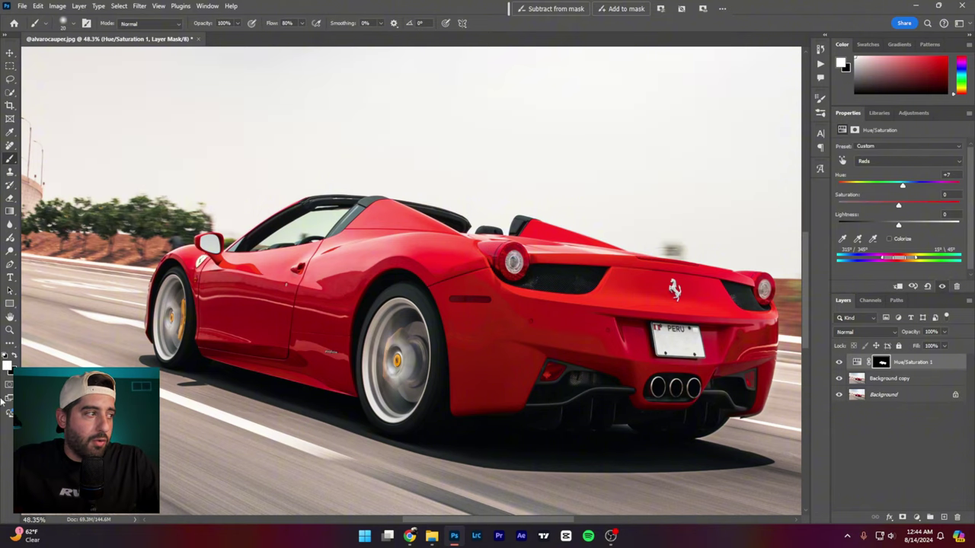
{"action": "key", "text": "x"}
{"action": "key", "text": "bracketright"}
{"action": "key", "text": "bracketright"}
{"action": "key", "text": "bracketright"}
{"action": "key", "text": "bracketright"}
{"action": "key", "text": "bracketright"}
{"action": "key", "text": "bracketright"}
{"action": "key", "text": "bracketright"}
{"action": "key", "text": "bracketright"}
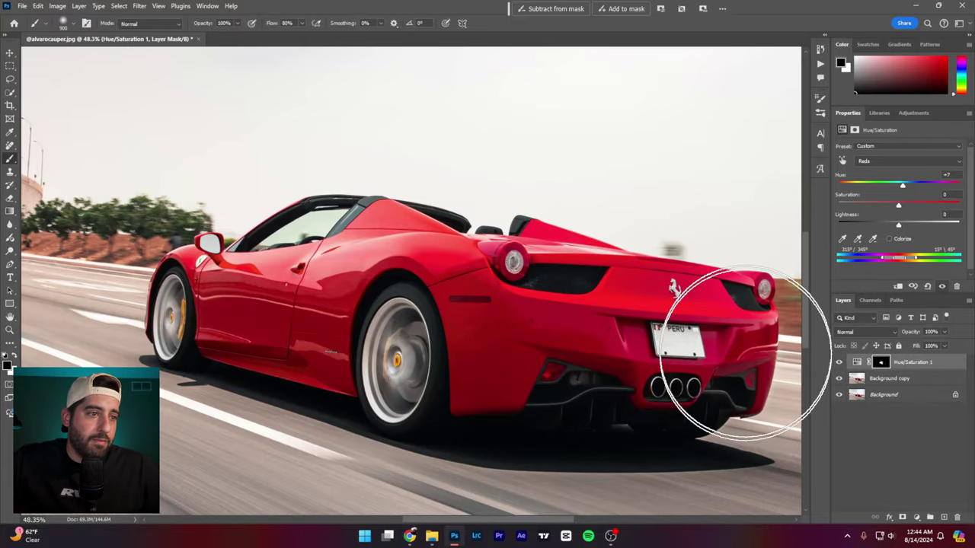
Compare the whole photo with the Hue/Saturation 1 layer hidden and shown.
{"action": "key", "text": "ctrl+0"}
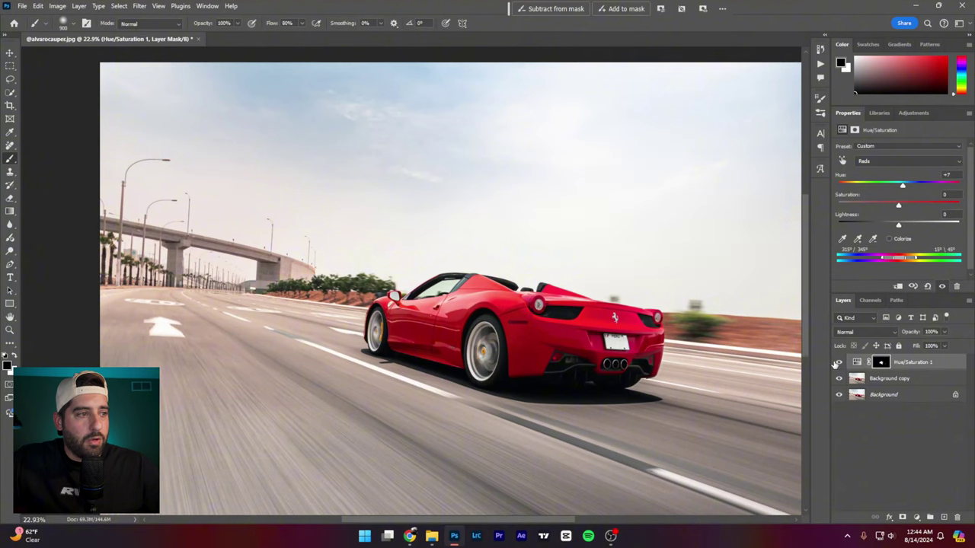
{"action": "left_click", "coordinate": [839, 362]}
{"action": "left_click", "coordinate": [839, 363]}
{"action": "left_click", "coordinate": [838, 362]}
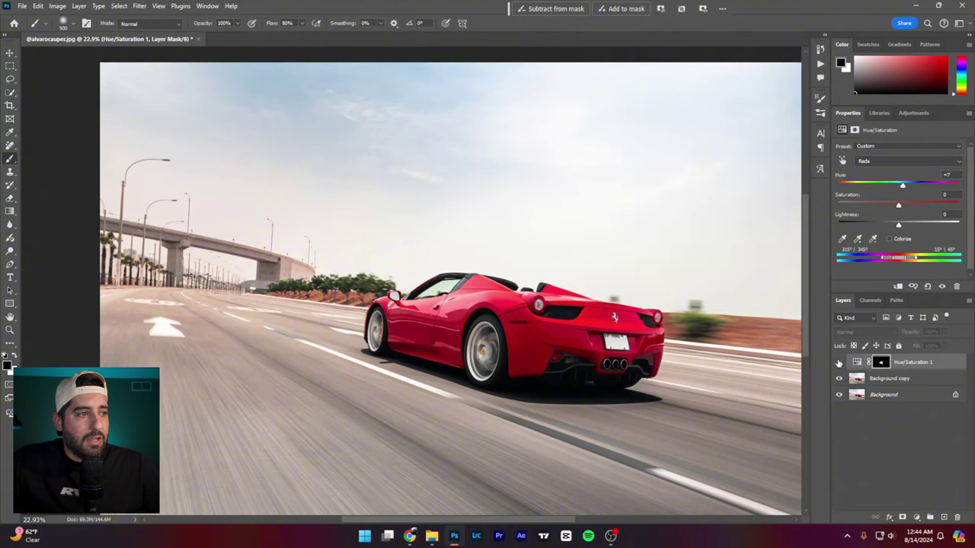
{"action": "left_click", "coordinate": [838, 363]}
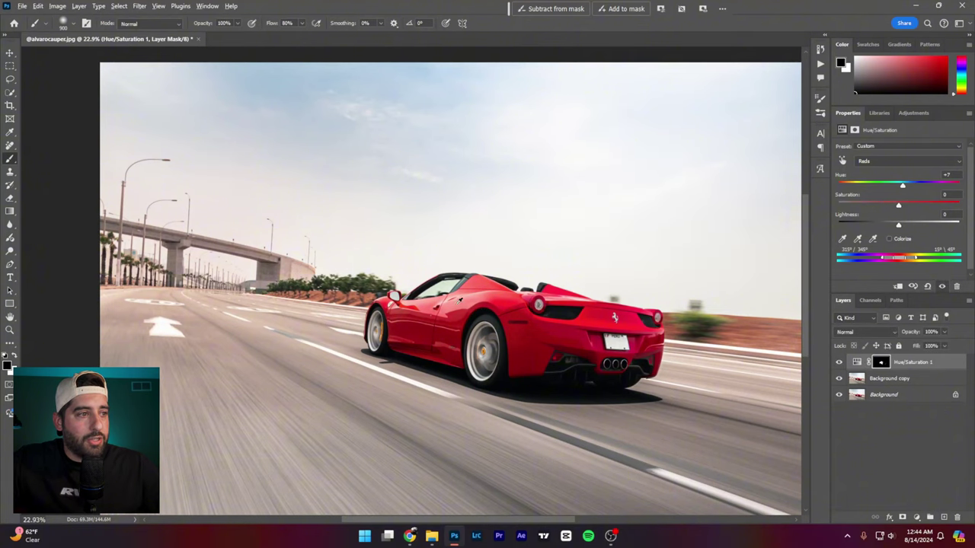
Compare the car's side panels up close with and without the Hue/Saturation adjustment, and examine the rear bodywork.
{"action": "scroll", "coordinate": [444, 295], "scroll_direction": "up", "scroll_amount": 5}
{"action": "left_click_drag", "start_coordinate": [666, 372], "coordinate": [645, 346]}
{"action": "scroll", "coordinate": [645, 346], "scroll_direction": "up", "scroll_amount": 1}
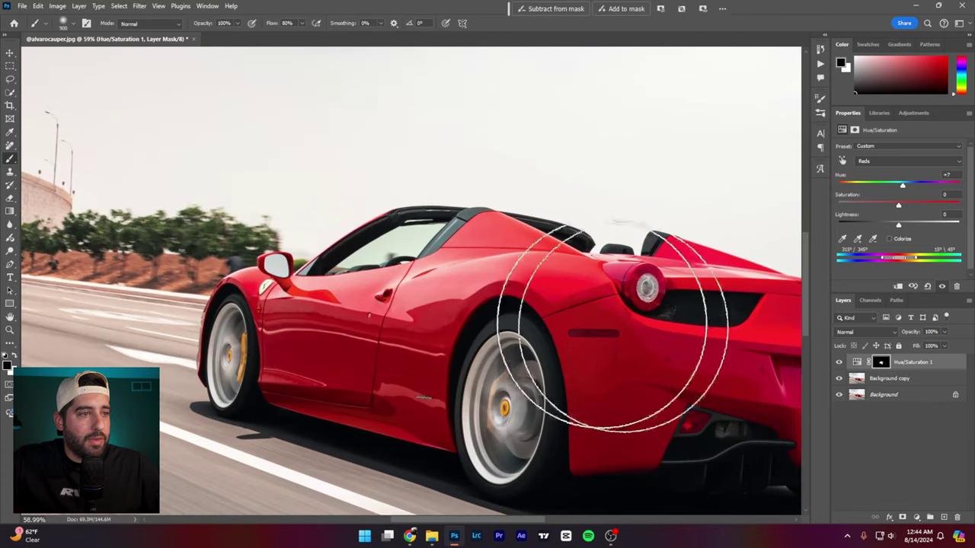
{"action": "left_click", "coordinate": [838, 364]}
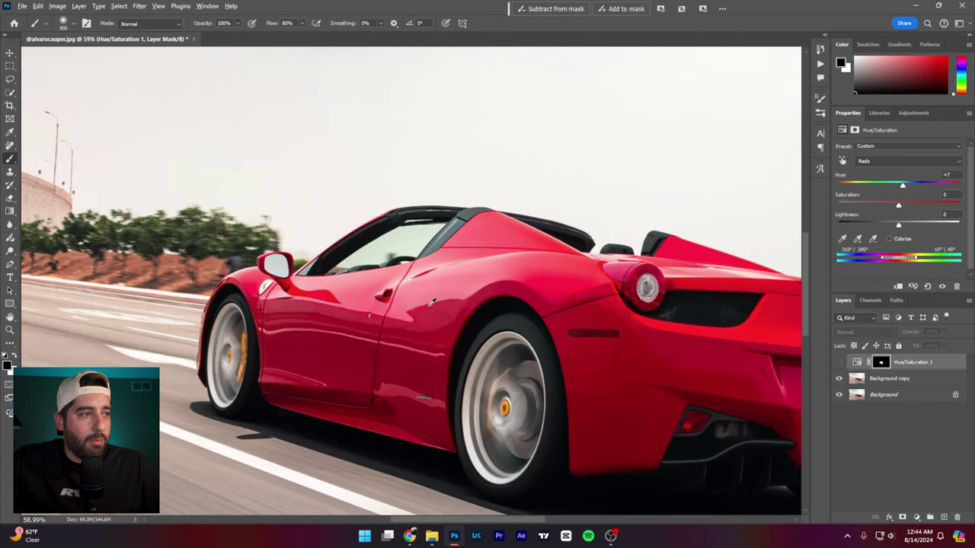
{"action": "scroll", "coordinate": [366, 285], "scroll_direction": "up", "scroll_amount": 3}
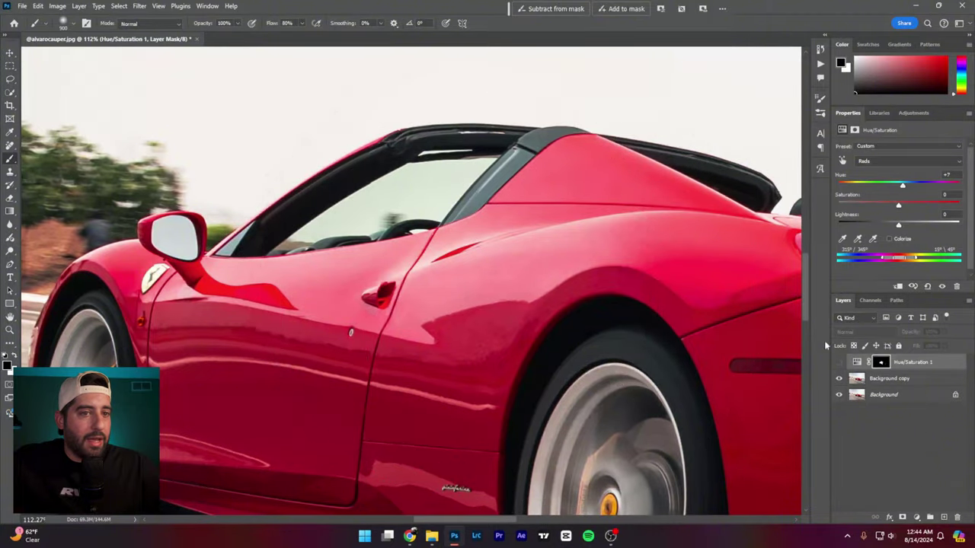
{"action": "left_click", "coordinate": [839, 364]}
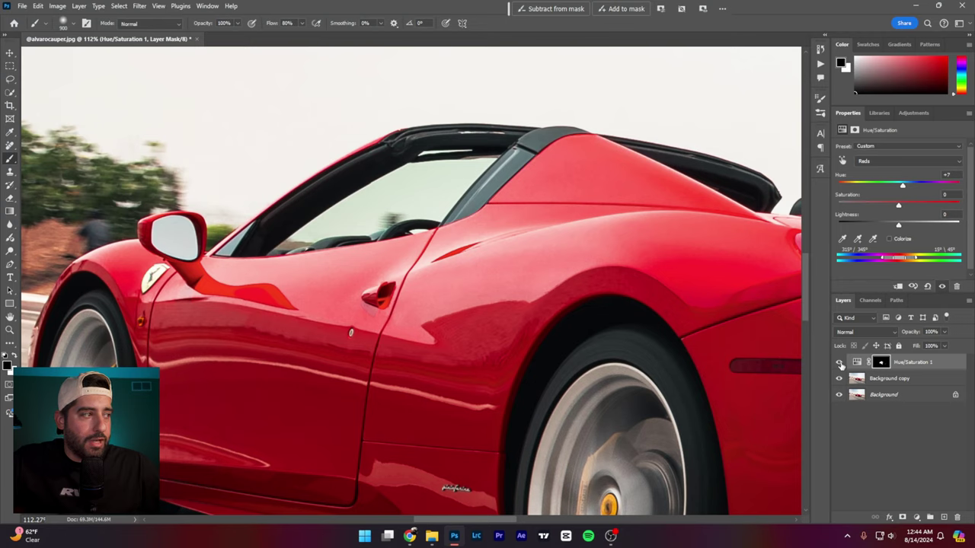
{"action": "left_click", "coordinate": [839, 364]}
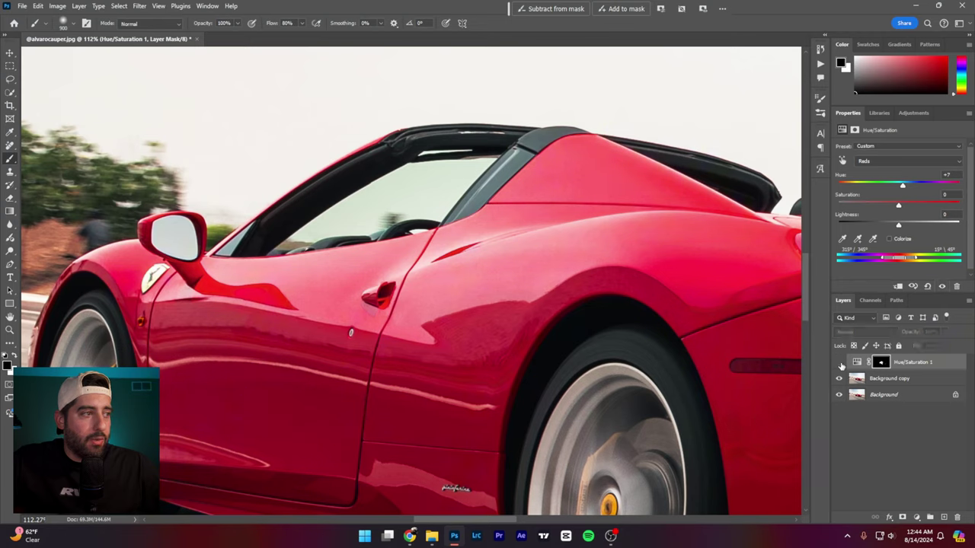
{"action": "left_click", "coordinate": [839, 364]}
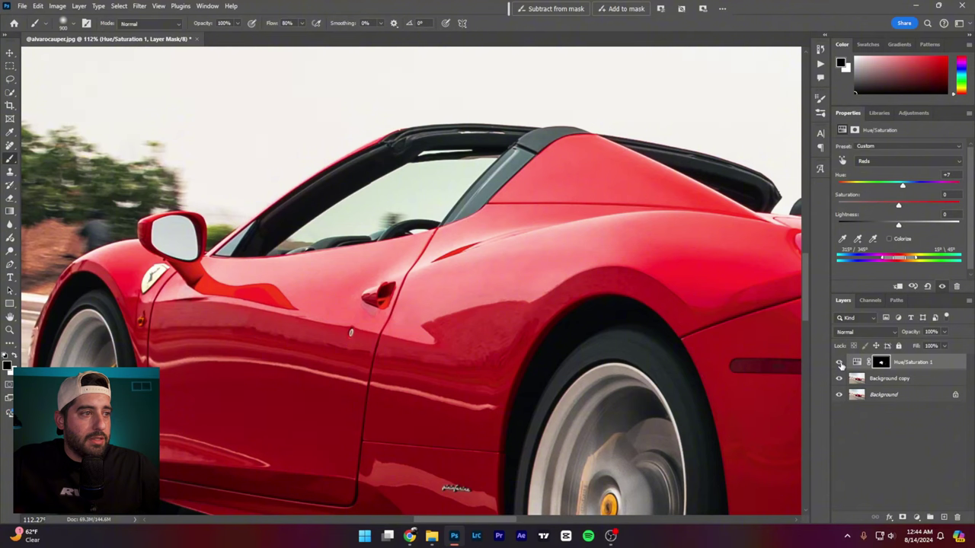
{"action": "scroll", "coordinate": [666, 313], "scroll_direction": "down", "scroll_amount": 6}
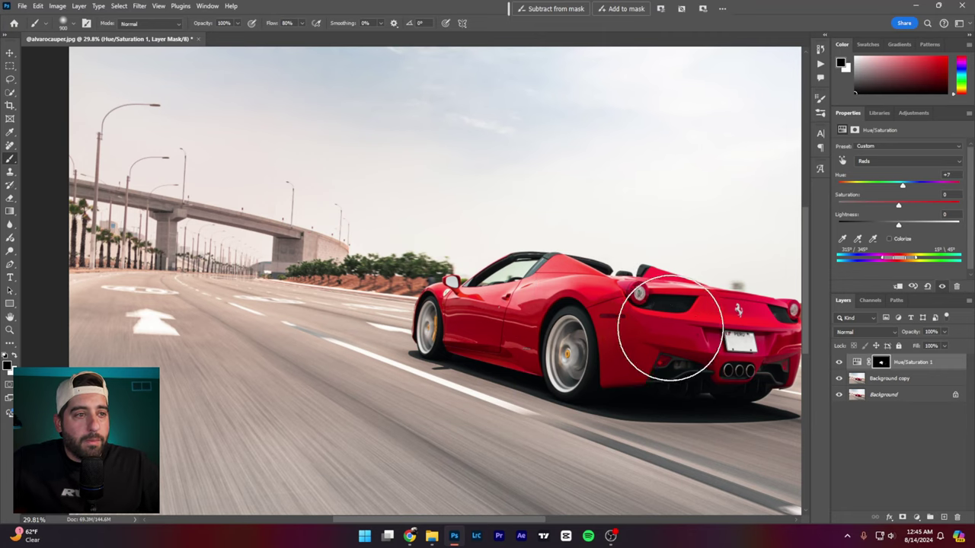
{"action": "scroll", "coordinate": [652, 294], "scroll_direction": "up", "scroll_amount": 5}
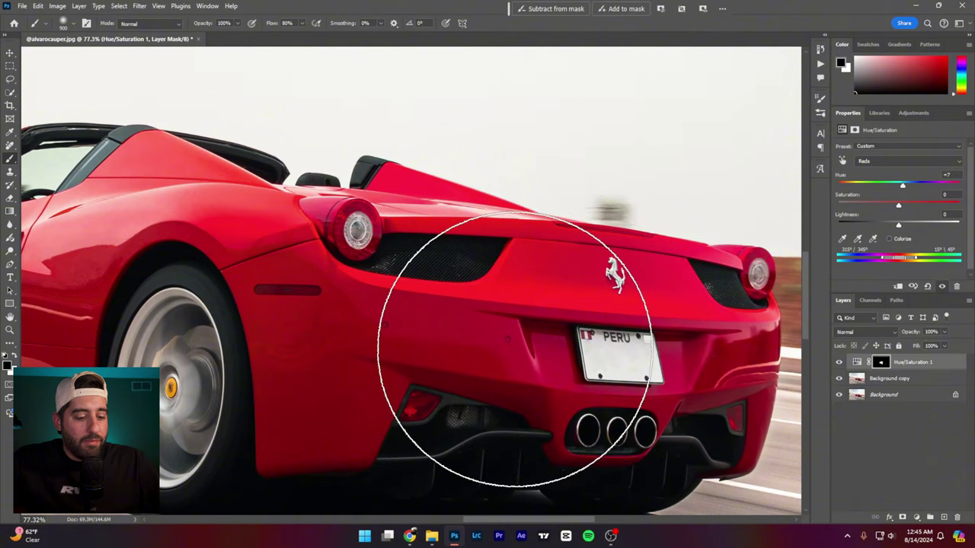
Reduce the brush size to 90 pixels.
{"action": "key", "text": "bracketleft"}
{"action": "key", "text": "bracketleft"}
{"action": "key", "text": "bracketleft"}
{"action": "key", "text": "bracketleft"}
{"action": "key", "text": "bracketleft"}
{"action": "key", "text": "bracketleft"}
{"action": "key", "text": "bracketleft"}
{"action": "key", "text": "bracketleft"}
{"action": "key", "text": "bracketleft"}
{"action": "key", "text": "bracketleft"}
{"action": "key", "text": "bracketleft"}
{"action": "key", "text": "bracketleft"}
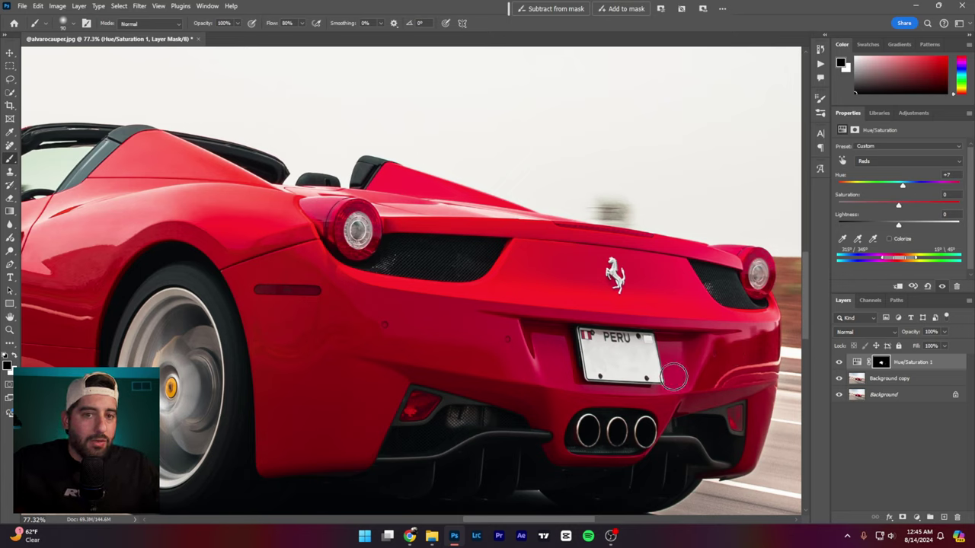
Delete the Hue/Saturation 1 layer and look over the whole photo.
{"action": "left_click_drag", "start_coordinate": [941, 364], "coordinate": [957, 517]}
{"action": "scroll", "coordinate": [493, 318], "scroll_direction": "down", "scroll_amount": 14}
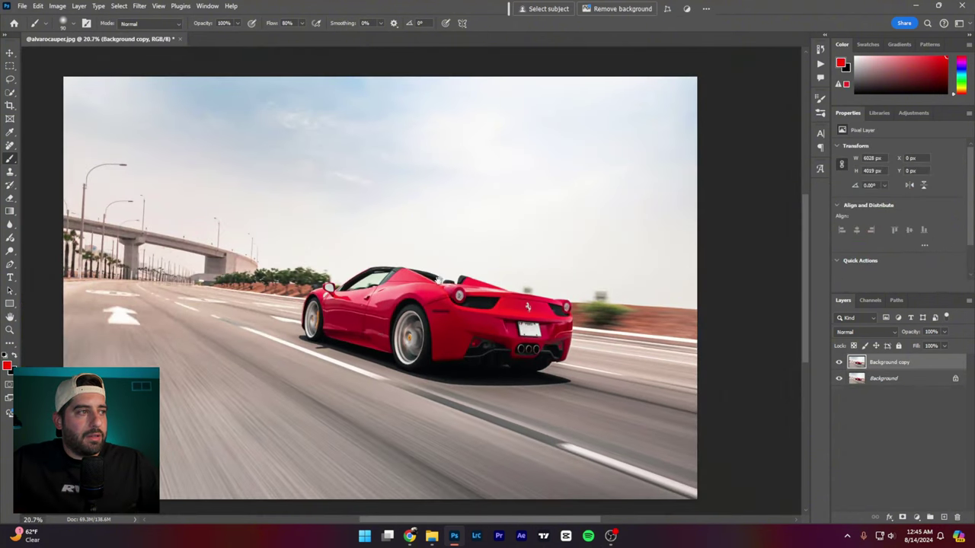
{"action": "left_click_drag", "start_coordinate": [439, 281], "coordinate": [459, 276]}
{"action": "scroll", "coordinate": [466, 276], "scroll_direction": "up", "scroll_amount": 1}
{"action": "scroll", "coordinate": [618, 362], "scroll_direction": "down", "scroll_amount": 1}
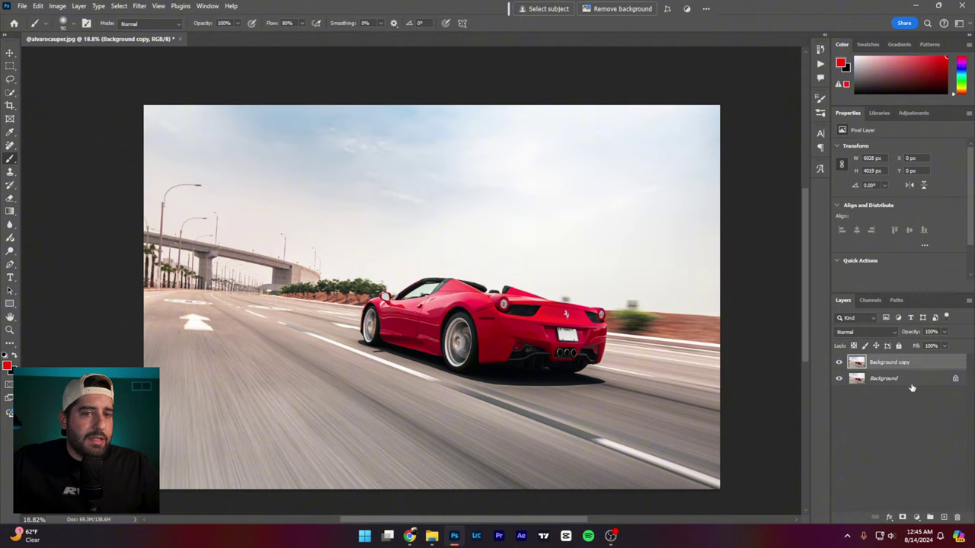
Circle the two bluish areas of the sky with red brush strokes and undo both strokes.
{"action": "mouse_move", "coordinate": [196, 108]}
{"action": "left_mouse_down"}
{"action": "mouse_move", "coordinate": [263, 207]}
{"action": "mouse_move", "coordinate": [460, 221]}
{"action": "mouse_move", "coordinate": [494, 133]}
{"action": "mouse_move", "coordinate": [465, 96]}
{"action": "left_mouse_up"}
{"action": "mouse_move", "coordinate": [677, 109]}
{"action": "left_mouse_down"}
{"action": "mouse_move", "coordinate": [652, 140]}
{"action": "mouse_move", "coordinate": [670, 244]}
{"action": "mouse_move", "coordinate": [734, 161]}
{"action": "mouse_move", "coordinate": [718, 99]}
{"action": "mouse_move", "coordinate": [664, 130]}
{"action": "left_mouse_up"}
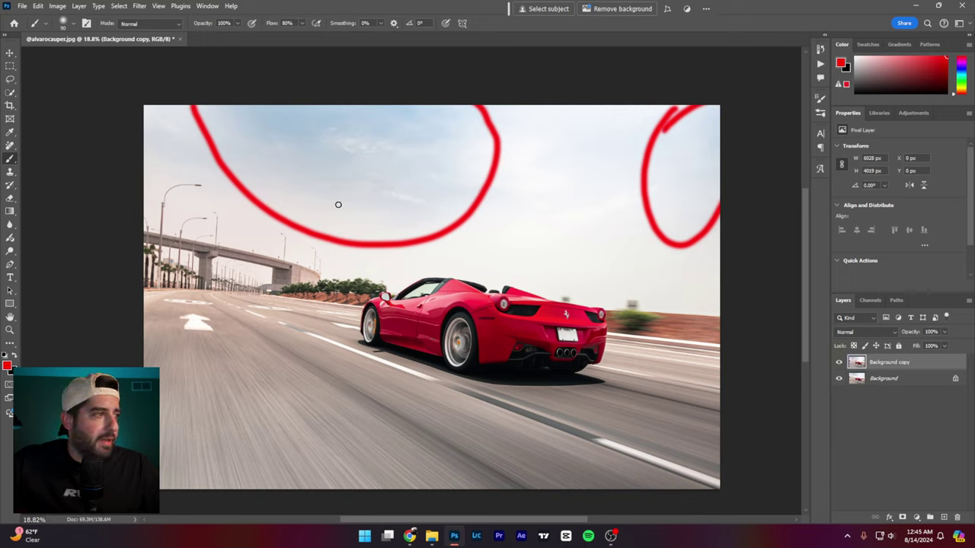
{"action": "key", "text": "ctrl+z"}
{"action": "key", "text": "ctrl+z"}
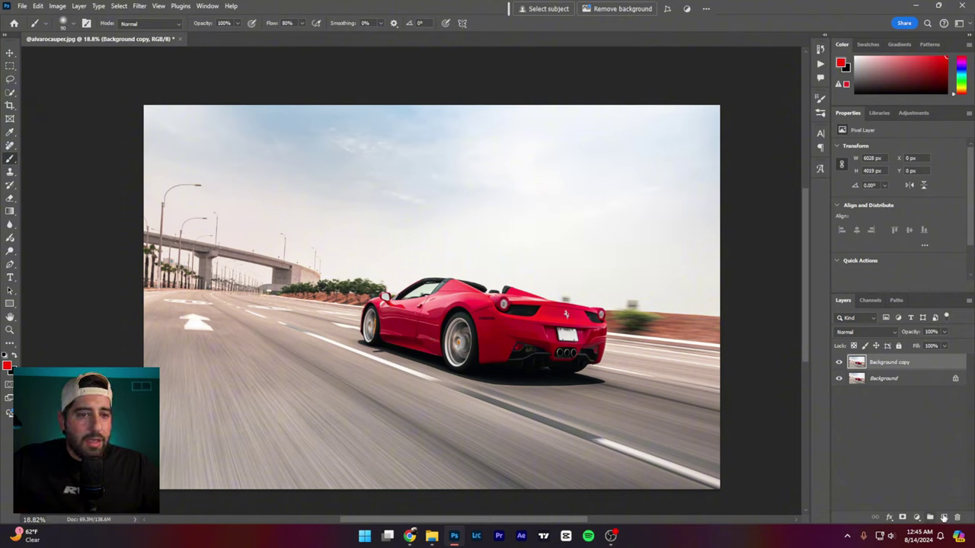
Add a new layer above Background copy with the Soft Light blend mode and get the Gradient tool ready.
{"action": "left_click", "coordinate": [944, 517]}
{"action": "left_click", "coordinate": [10, 211]}
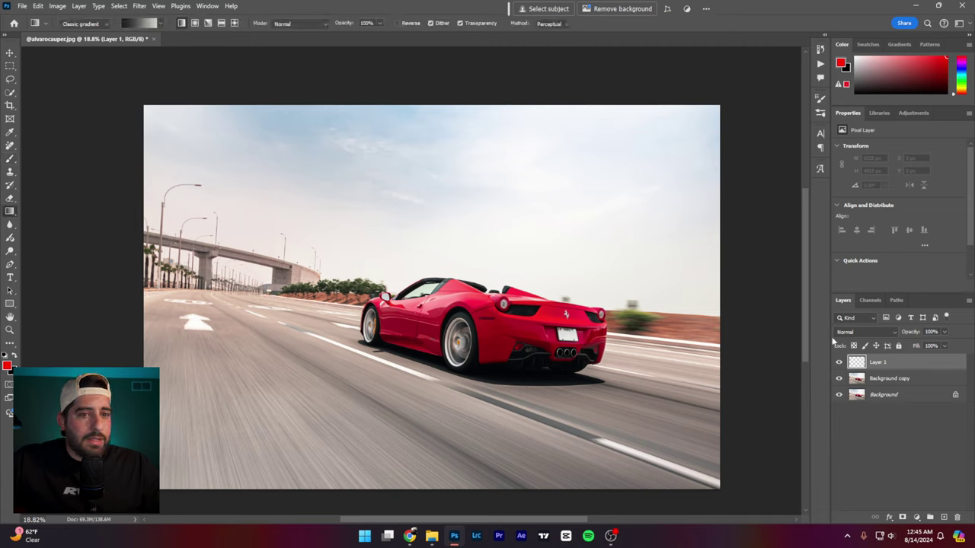
{"action": "left_click", "coordinate": [865, 334]}
{"action": "left_click", "coordinate": [860, 386]}
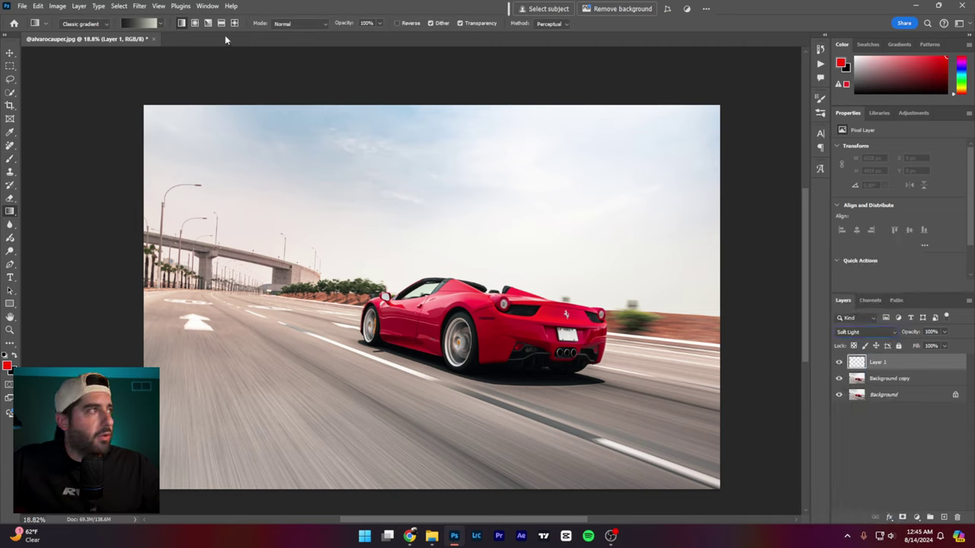
Set the gradient to the black-to-transparent preset from the Basics group.
{"action": "left_click", "coordinate": [128, 23]}
{"action": "left_click", "coordinate": [388, 108]}
{"action": "left_click", "coordinate": [382, 108]}
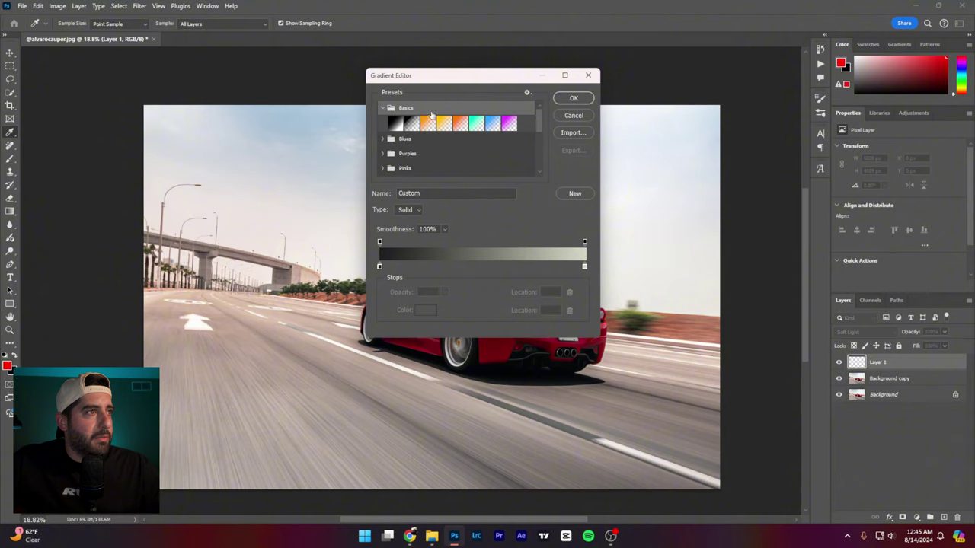
{"action": "left_click", "coordinate": [414, 123]}
{"action": "left_click", "coordinate": [567, 99]}
Darken the road's lower-left area with three gradients from the photo's edge toward the car, undoing the first trial gradient.
{"action": "scroll", "coordinate": [440, 399], "scroll_direction": "down", "scroll_amount": 4}
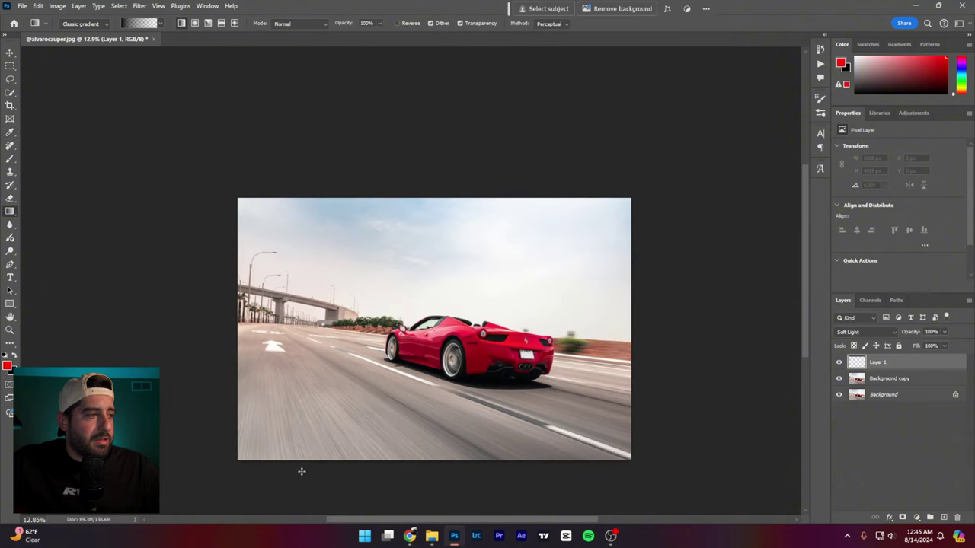
{"action": "left_click_drag", "start_coordinate": [302, 472], "coordinate": [367, 386]}
{"action": "key", "text": "ctrl+z"}
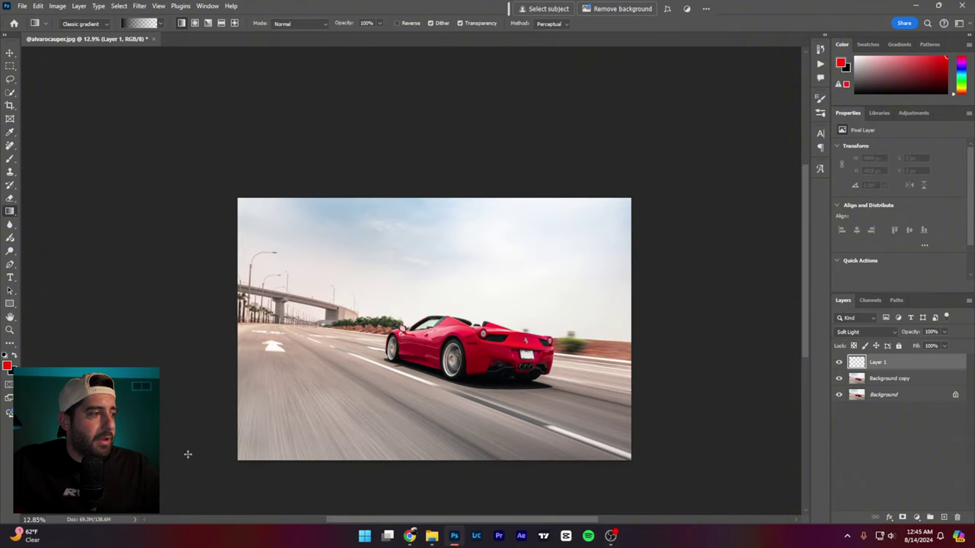
{"action": "mouse_move", "coordinate": [204, 461]}
{"action": "left_mouse_down"}
{"action": "mouse_move", "coordinate": [354, 353]}
{"action": "mouse_move", "coordinate": [313, 366]}
{"action": "left_mouse_up"}
{"action": "left_click_drag", "start_coordinate": [320, 441], "coordinate": [370, 337]}
{"action": "left_click_drag", "start_coordinate": [326, 482], "coordinate": [414, 310]}
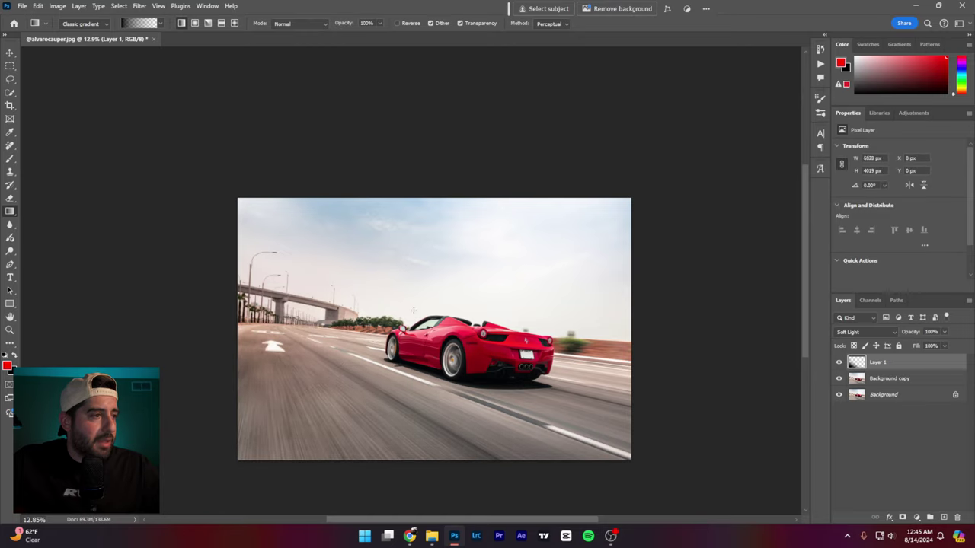
Darken the road's lower-right area with two gradients drawn from beyond the photo's corner toward the car's rear wheel.
{"action": "scroll", "coordinate": [412, 339], "scroll_direction": "up", "scroll_amount": 2}
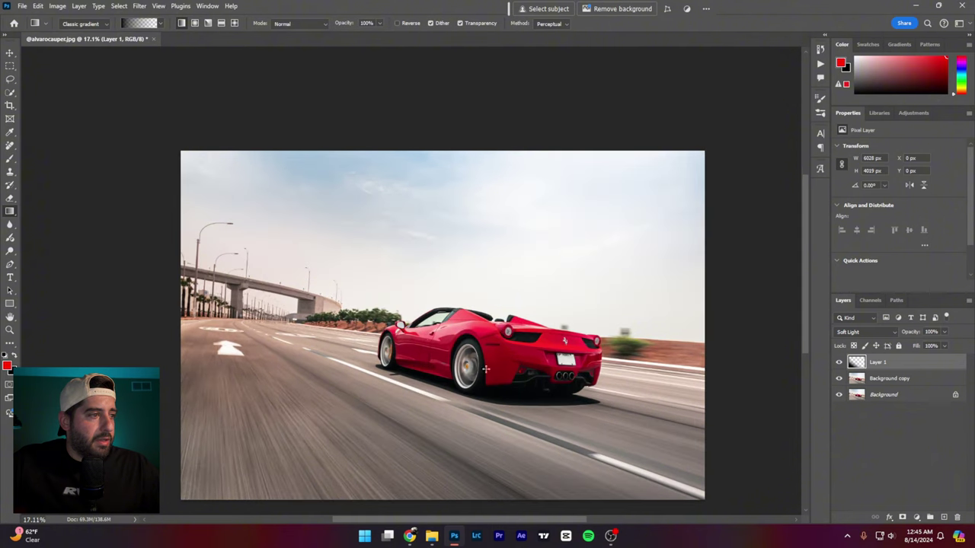
{"action": "left_click_drag", "start_coordinate": [525, 342], "coordinate": [476, 327]}
{"action": "scroll", "coordinate": [365, 281], "scroll_direction": "up", "scroll_amount": 1}
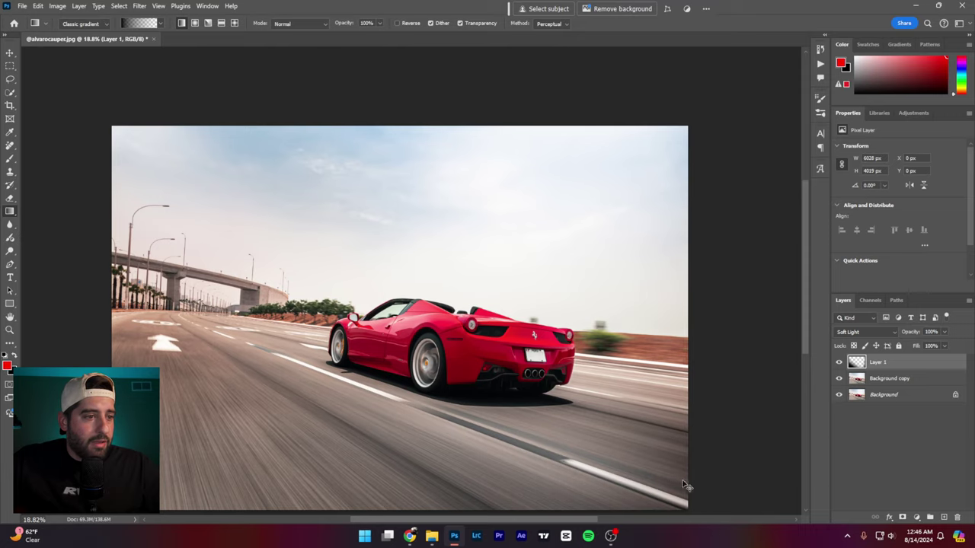
{"action": "scroll", "coordinate": [708, 478], "scroll_direction": "down", "scroll_amount": 2}
{"action": "left_click_drag", "start_coordinate": [772, 441], "coordinate": [460, 353]}
{"action": "left_click_drag", "start_coordinate": [701, 483], "coordinate": [457, 355]}
{"action": "scroll", "coordinate": [457, 355], "scroll_direction": "up", "scroll_amount": 1}
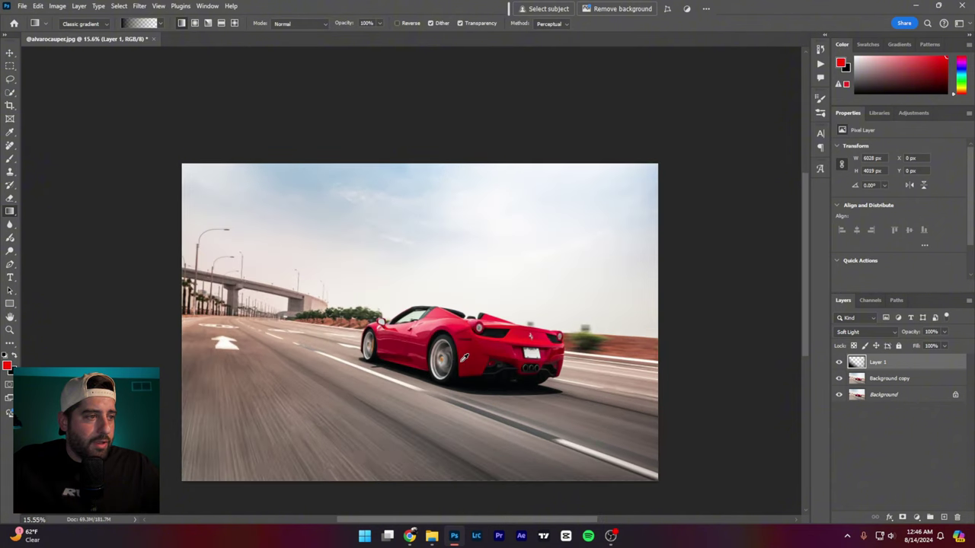
Compare the photo with the Layer 1 gradients hidden and shown.
{"action": "scroll", "coordinate": [463, 358], "scroll_direction": "up", "scroll_amount": 1}
{"action": "left_click", "coordinate": [838, 363]}
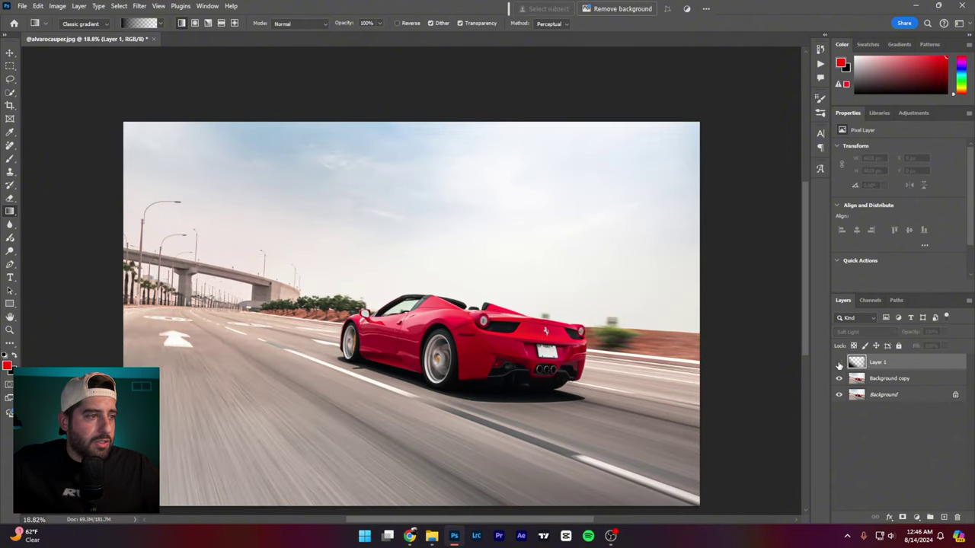
{"action": "left_click", "coordinate": [838, 363]}
{"action": "left_click", "coordinate": [838, 363]}
{"action": "left_click", "coordinate": [838, 363]}
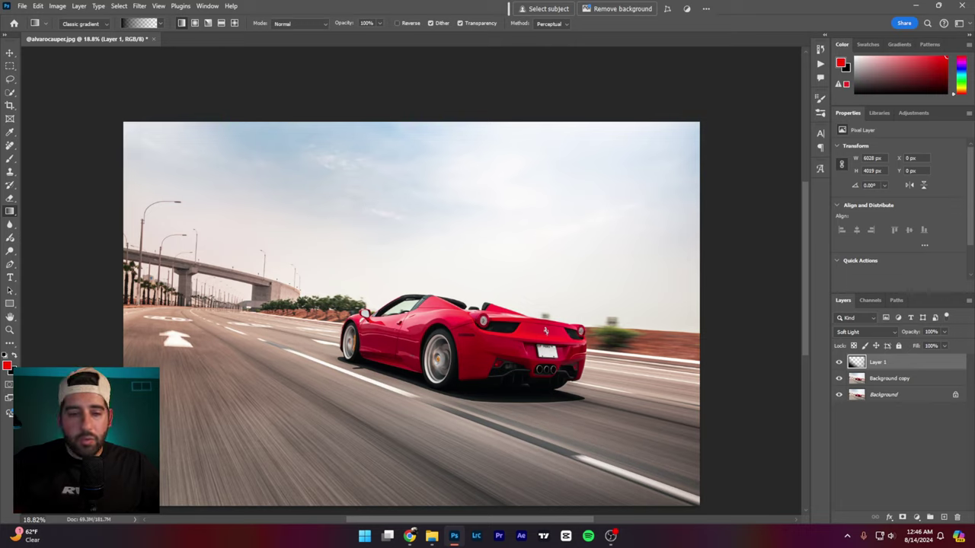
Place the image Blue Skies (3).jpg from File Explorer over the photo at its fitted size.
{"action": "left_click", "coordinate": [434, 537]}
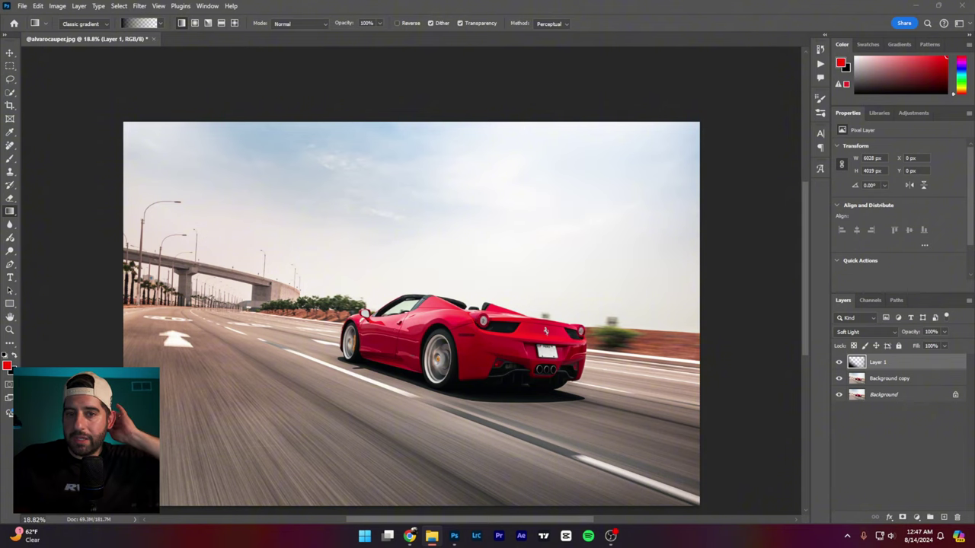
{"action": "left_click_drag", "start_coordinate": [974, 295], "coordinate": [610, 239]}
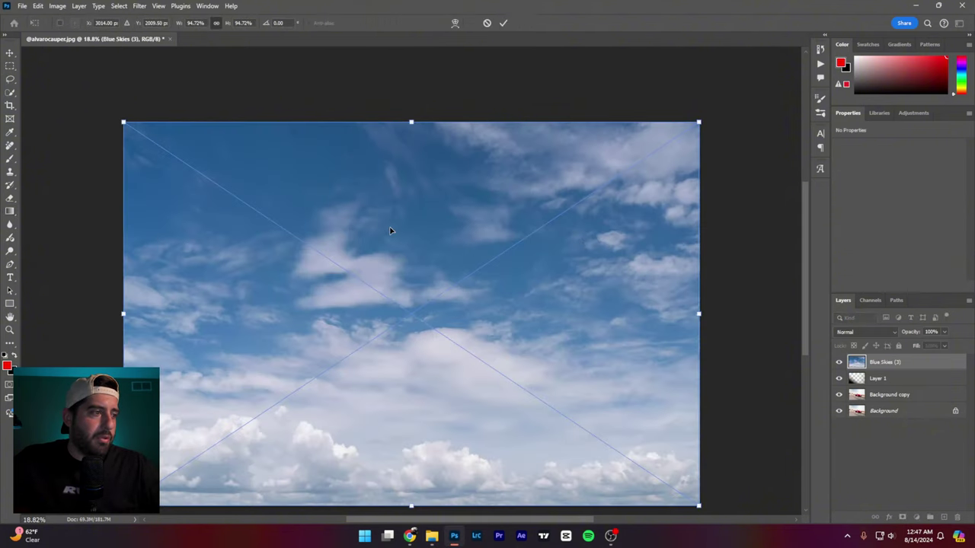
{"action": "key", "text": "Return"}
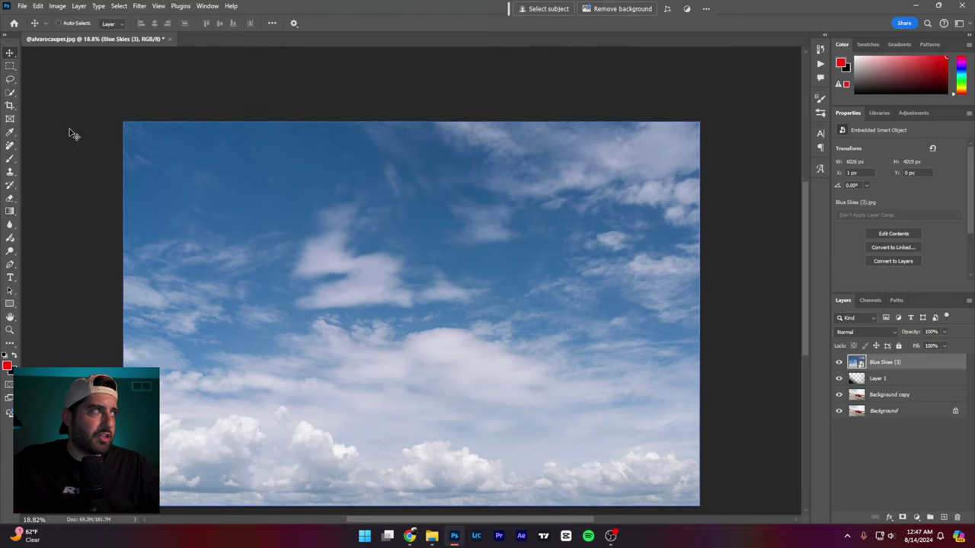
Move the sky image up to about Y -913 px and set its layer opacity to 65%.
{"action": "left_click_drag", "start_coordinate": [397, 303], "coordinate": [471, 227]}
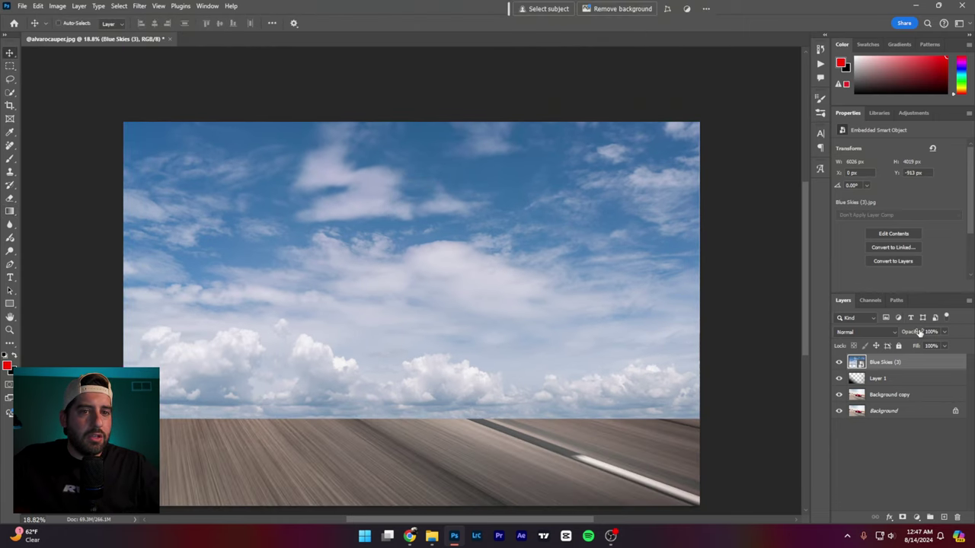
{"action": "key", "text": "1"}
{"action": "key", "text": "5"}
{"action": "key", "text": "6"}
{"action": "key", "text": "5"}
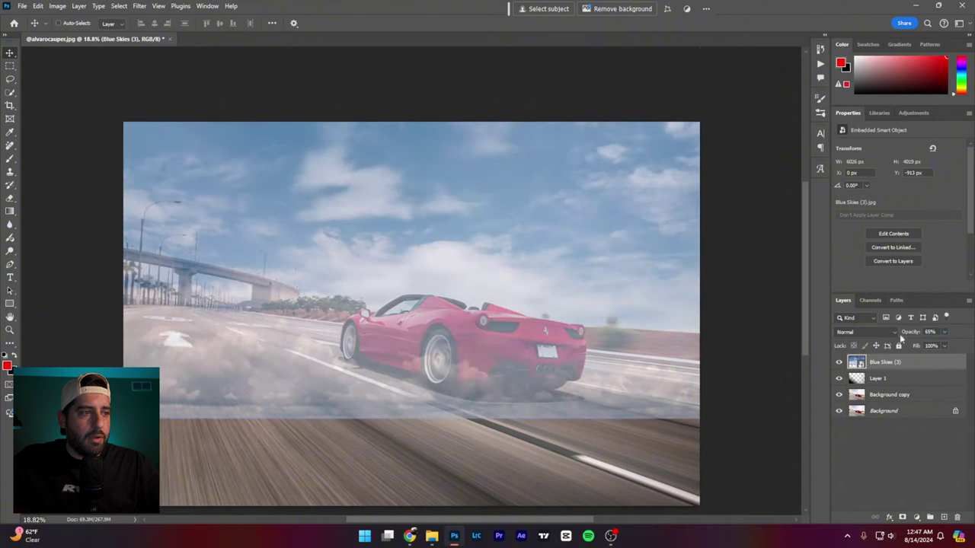
Transform the sky image to a 96.30% scale and 1.71° rotation, repositioning it so it fills the photo's sky.
{"action": "key", "text": "ctrl+t"}
{"action": "left_click_drag", "start_coordinate": [699, 227], "coordinate": [710, 228]}
{"action": "left_click_drag", "start_coordinate": [744, 251], "coordinate": [744, 254]}
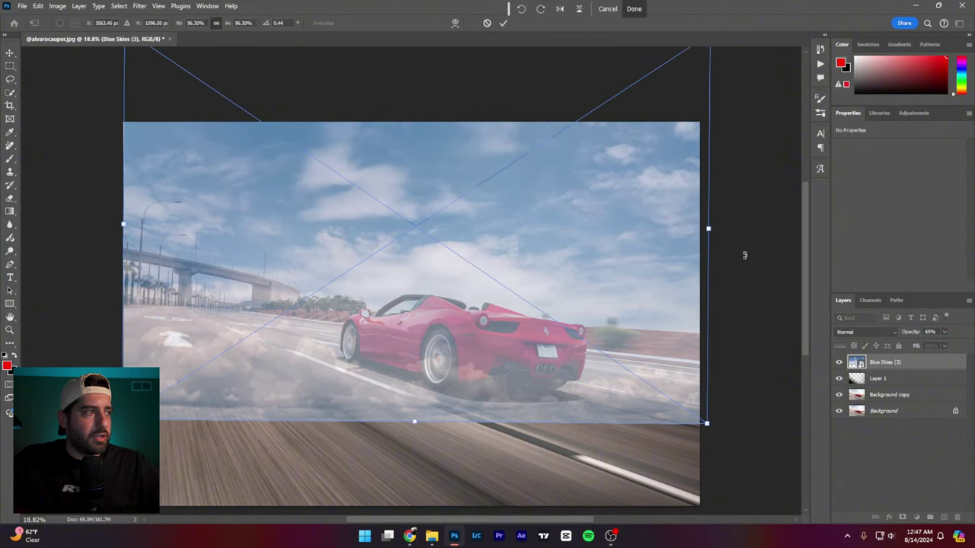
{"action": "left_click_drag", "start_coordinate": [622, 262], "coordinate": [655, 239]}
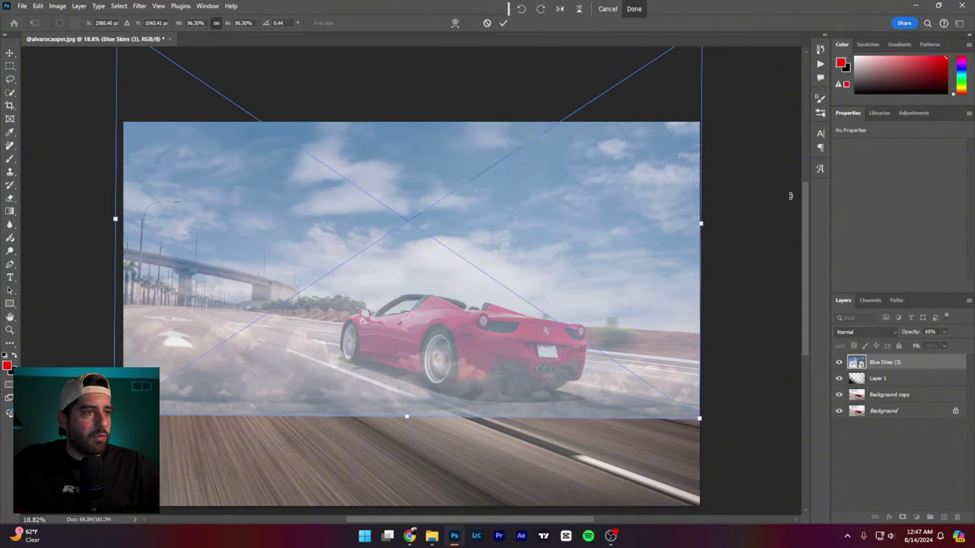
{"action": "left_click_drag", "start_coordinate": [789, 195], "coordinate": [789, 206]}
{"action": "left_click_drag", "start_coordinate": [600, 252], "coordinate": [605, 250]}
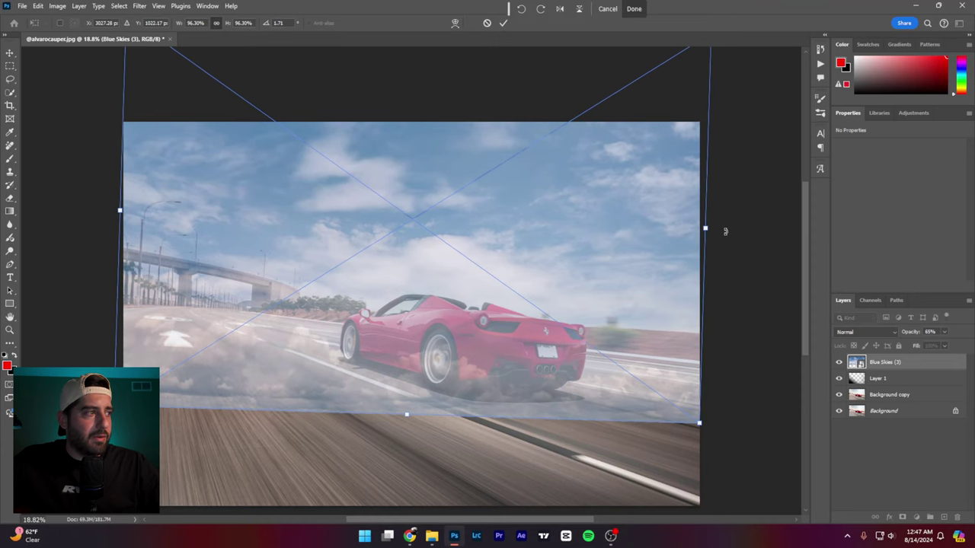
{"action": "key", "text": "Return"}
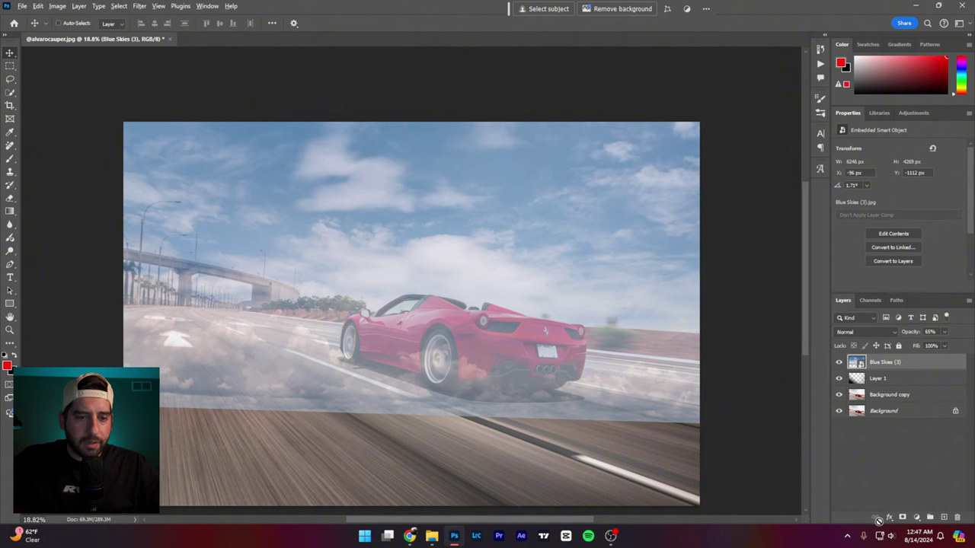
Set the Blue Skies (3) layer's opacity to 100% and hide the layer with a black mask.
{"action": "left_click_drag", "start_coordinate": [909, 333], "coordinate": [951, 335]}
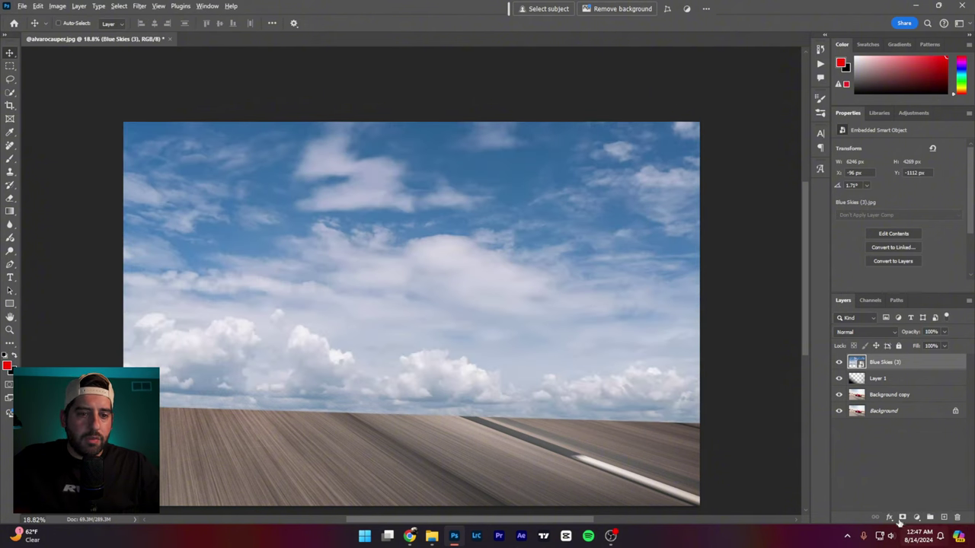
{"action": "left_click", "coordinate": [902, 517], "text": "alt"}
Merge Layer 1 down into Background copy and check the merged layer by hiding and showing it.
{"action": "left_click", "coordinate": [853, 395]}
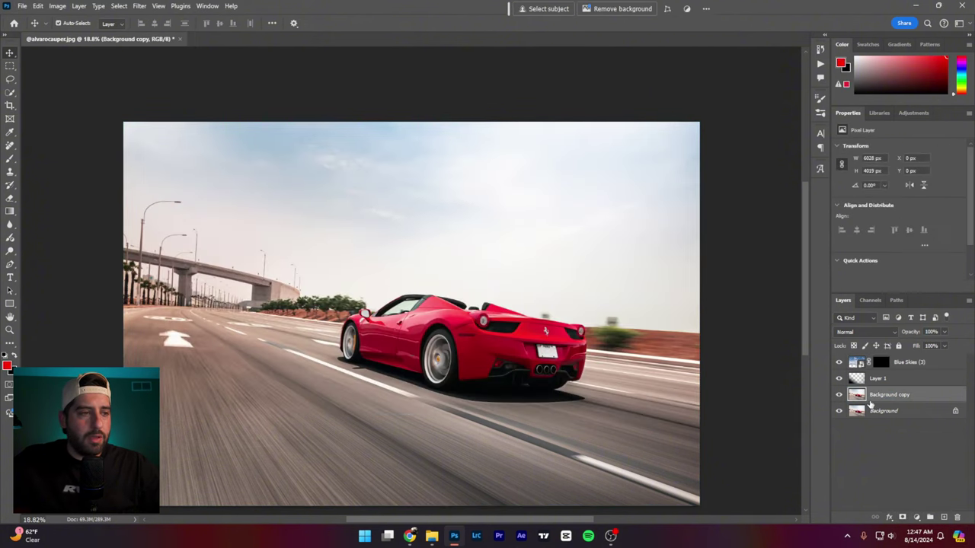
{"action": "left_click", "coordinate": [904, 379]}
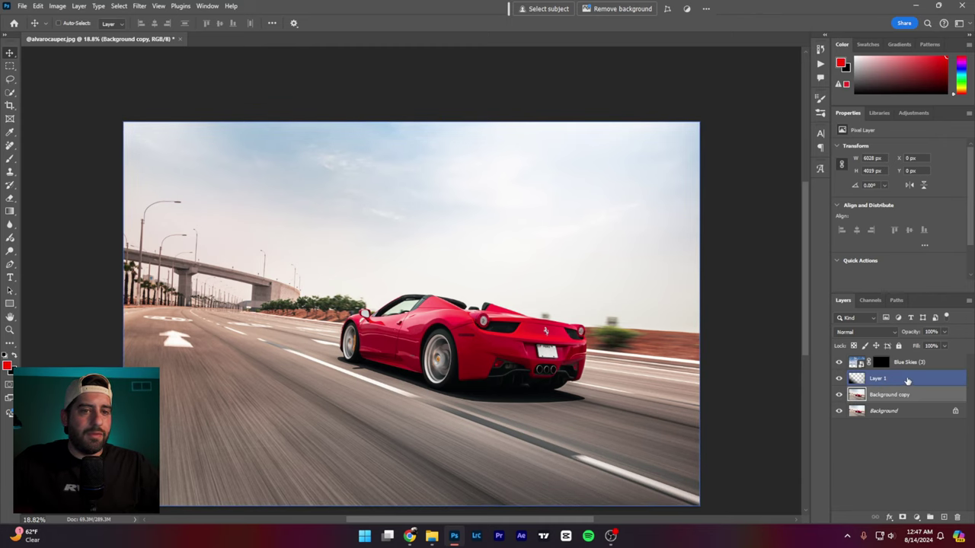
{"action": "right_click", "coordinate": [906, 380]}
{"action": "left_click", "coordinate": [885, 147]}
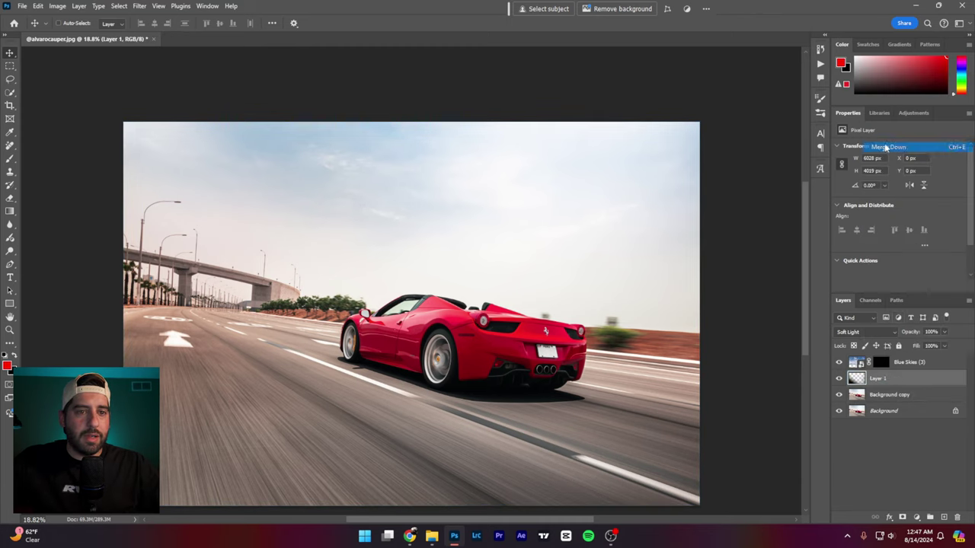
{"action": "left_click", "coordinate": [840, 378]}
{"action": "left_click", "coordinate": [840, 379]}
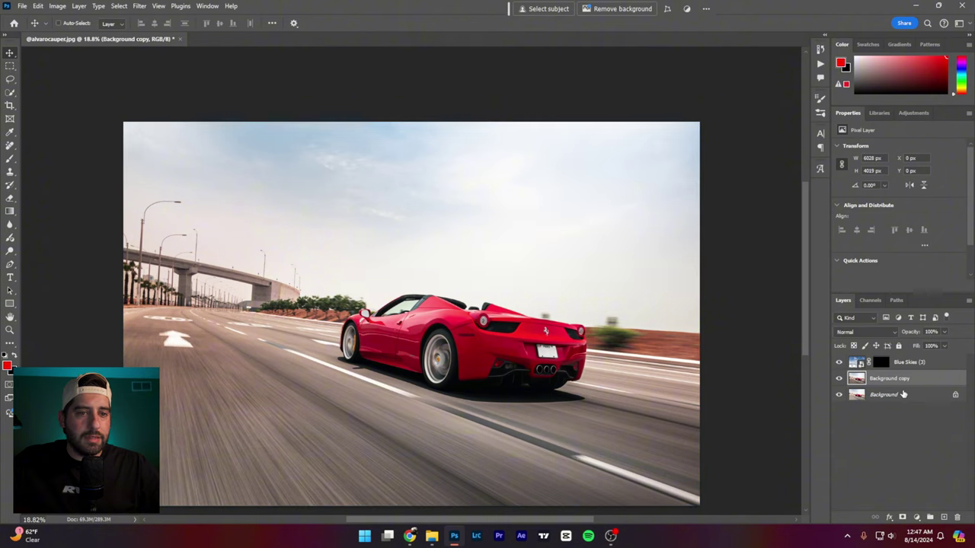
Select the car on the Background copy layer with Select Subject, replacing the existing selection.
{"action": "left_click", "coordinate": [903, 395]}
{"action": "left_click", "coordinate": [887, 378]}
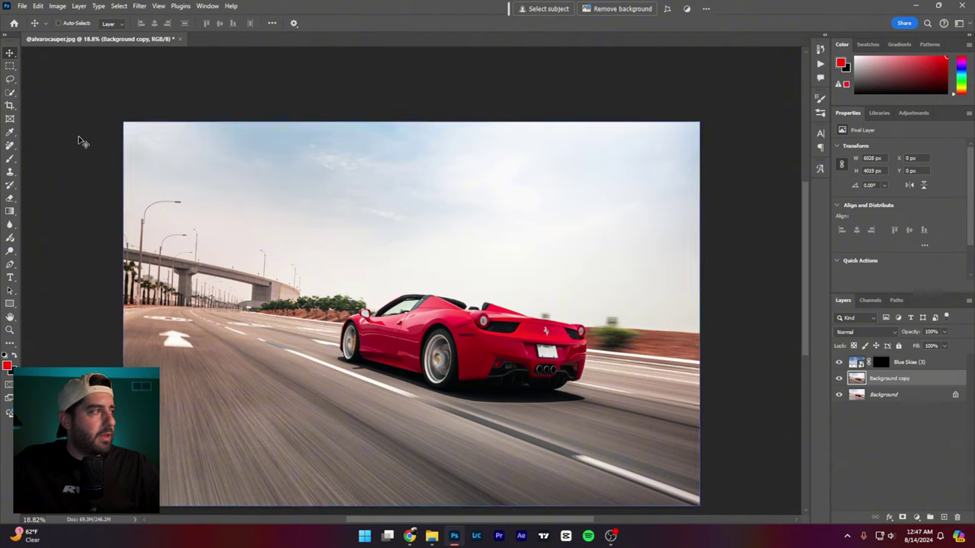
{"action": "left_click", "coordinate": [9, 93]}
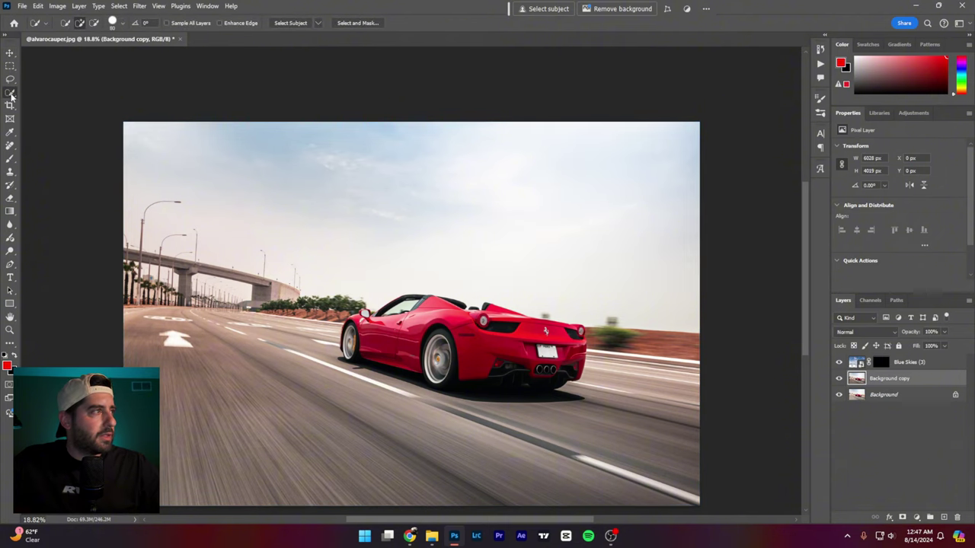
{"action": "left_click", "coordinate": [317, 23]}
{"action": "left_click", "coordinate": [327, 47]}
{"action": "left_click", "coordinate": [295, 26]}
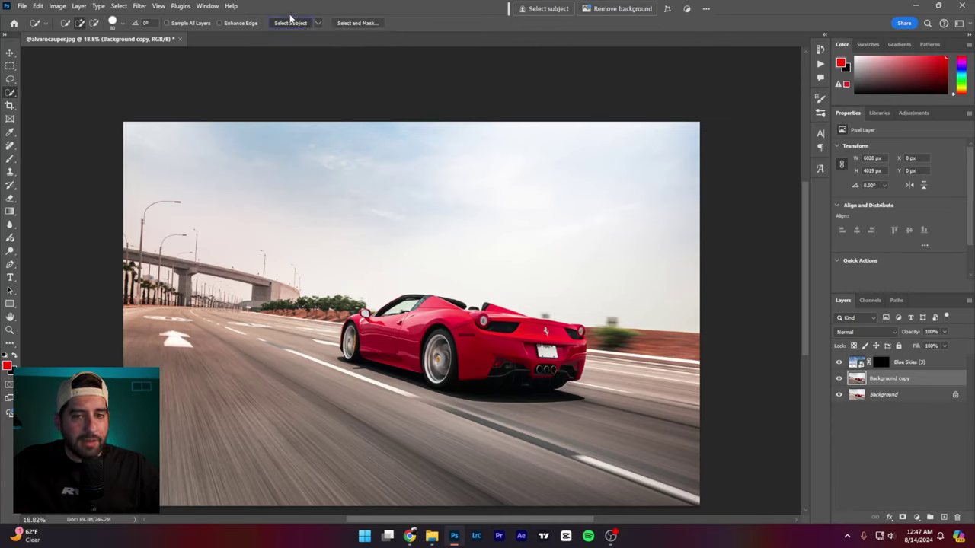
{"action": "left_click", "coordinate": [290, 22]}
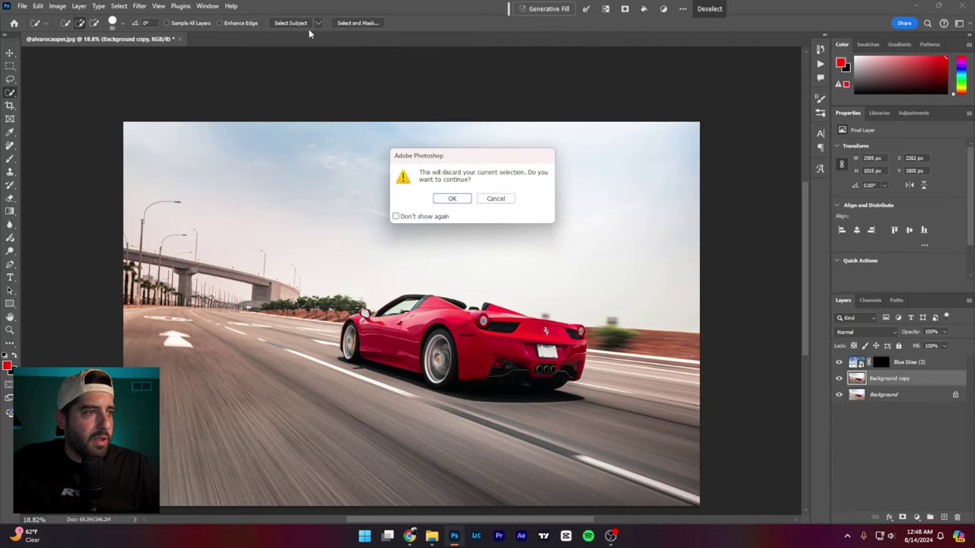
{"action": "left_click", "coordinate": [457, 199]}
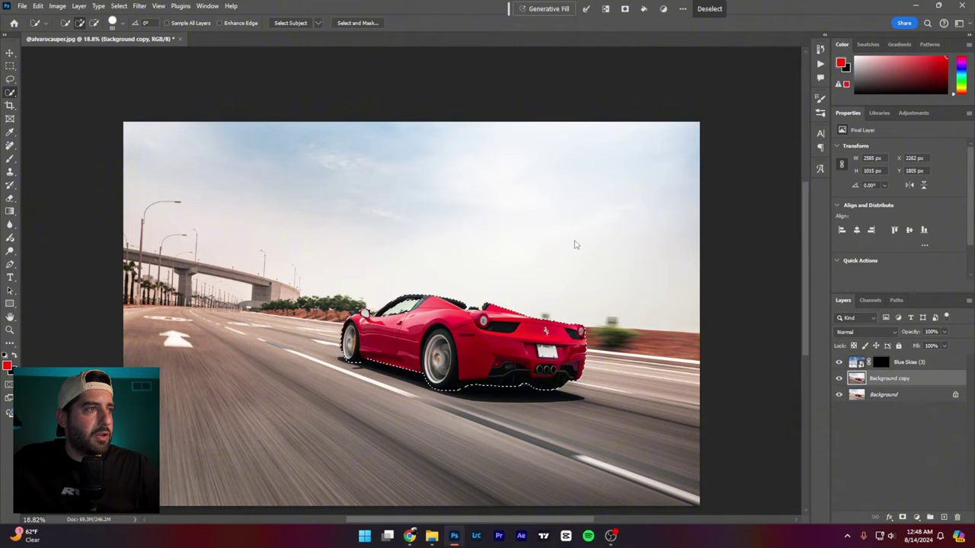
Add a new layer directly above Background with a layer mask made from the car selection.
{"action": "left_click", "coordinate": [927, 403]}
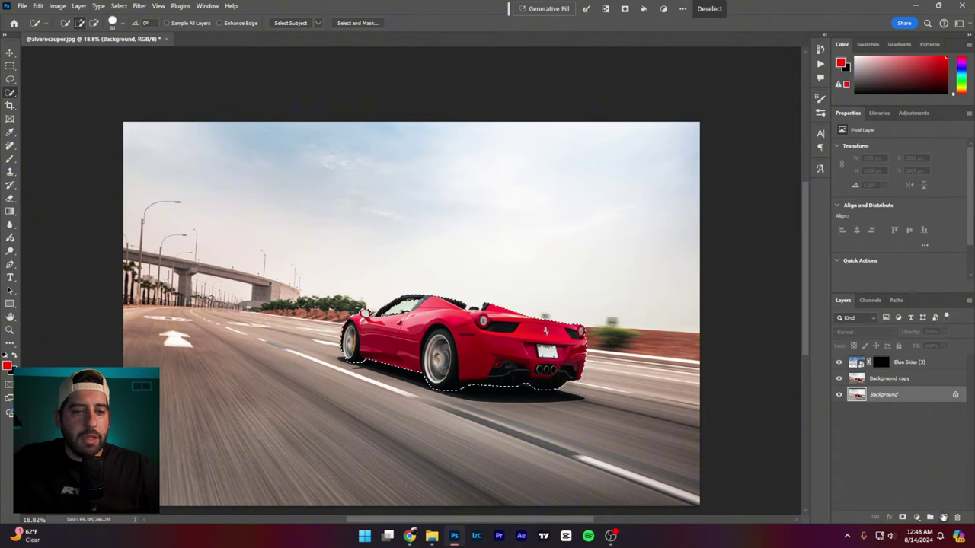
{"action": "left_click", "coordinate": [944, 517]}
{"action": "left_click", "coordinate": [916, 517]}
{"action": "left_click", "coordinate": [881, 395], "text": "ctrl"}
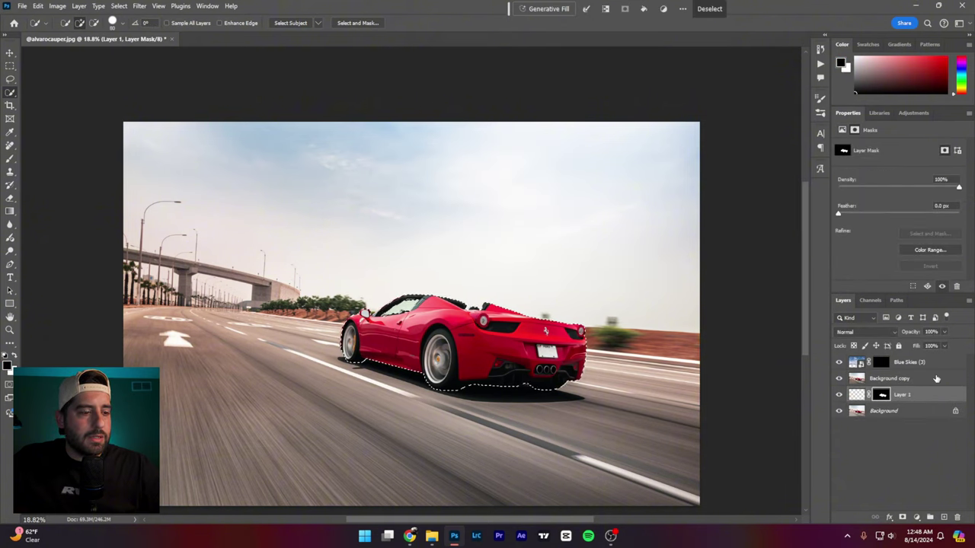
Invert the car selection and add another layer directly above Background, masked to everything except the car.
{"action": "key", "text": "ctrl+shift+i"}
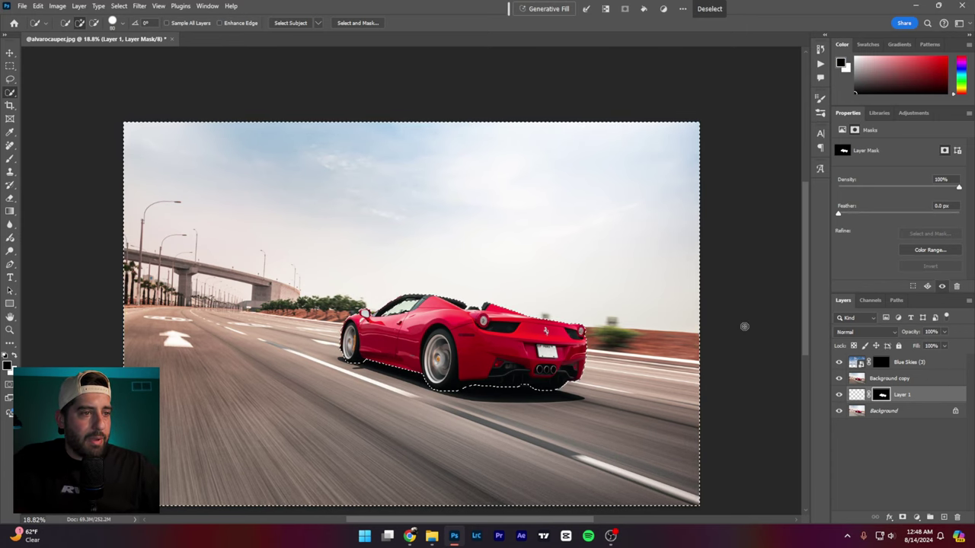
{"action": "left_click", "coordinate": [917, 418]}
{"action": "left_click", "coordinate": [917, 415]}
{"action": "left_click", "coordinate": [943, 518]}
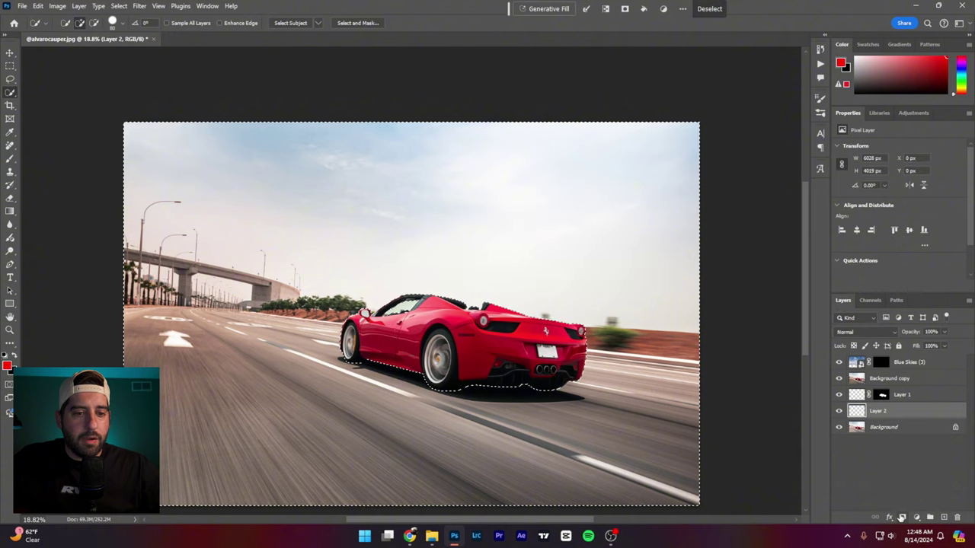
{"action": "left_click", "coordinate": [902, 518]}
With the Blue Skies (3) layer active, duplicate the Blue channel.
{"action": "left_click", "coordinate": [874, 365]}
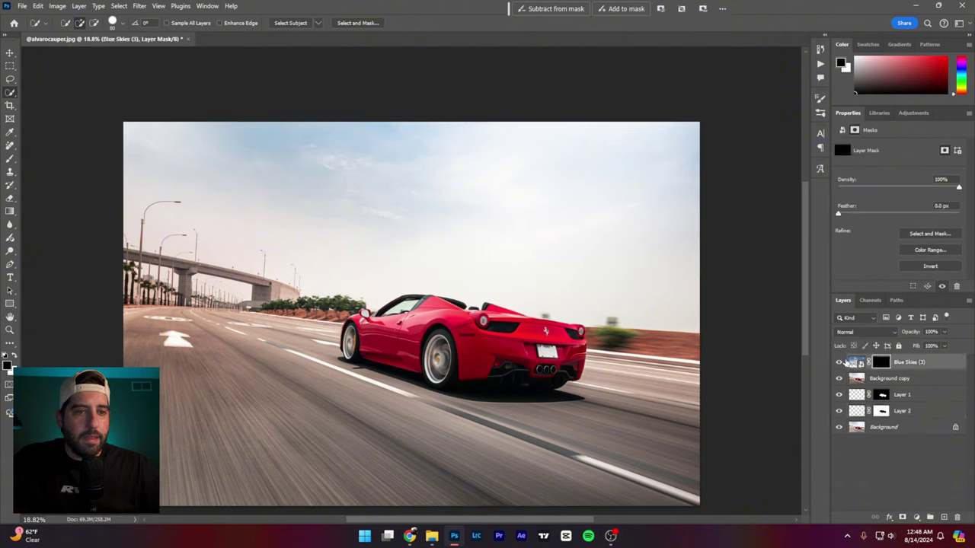
{"action": "left_click", "coordinate": [871, 301]}
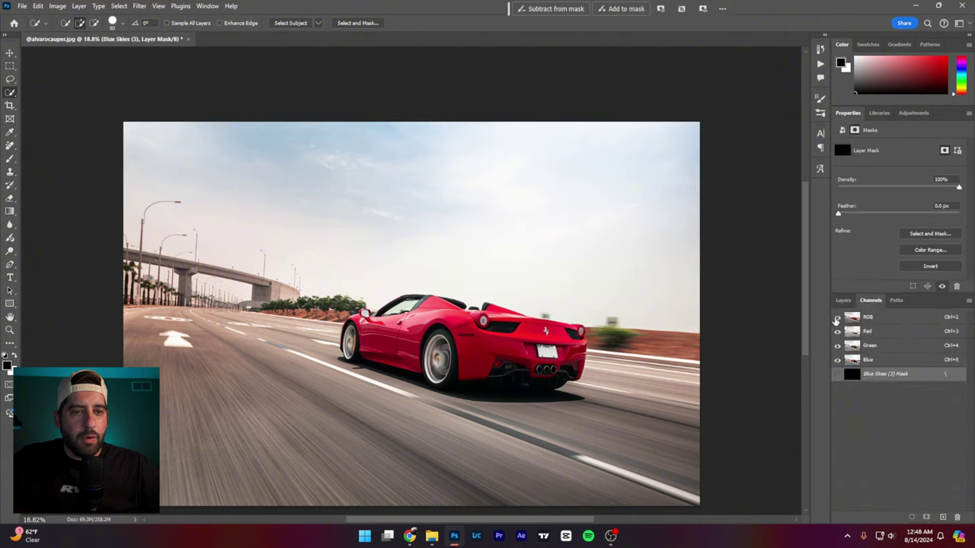
{"action": "left_click", "coordinate": [868, 359]}
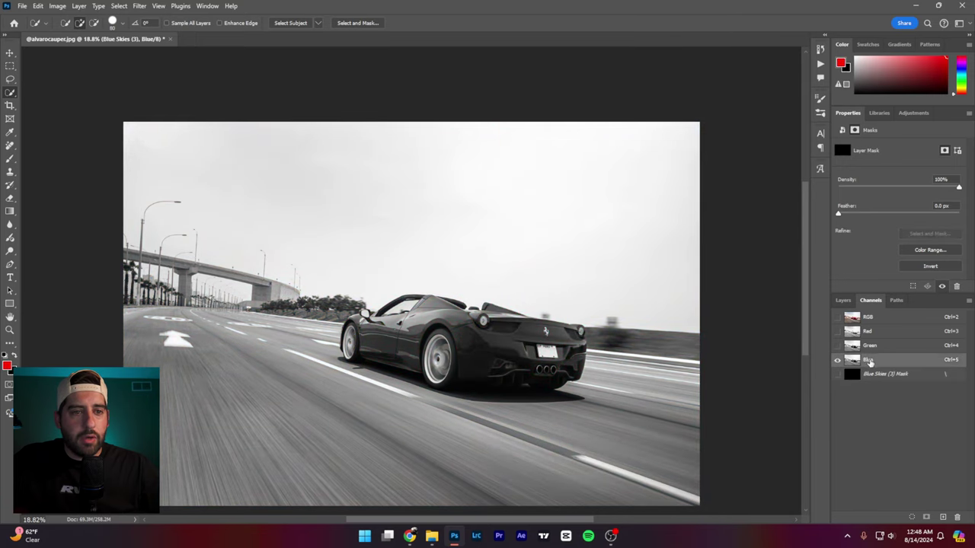
{"action": "left_click_drag", "start_coordinate": [868, 363], "coordinate": [942, 517]}
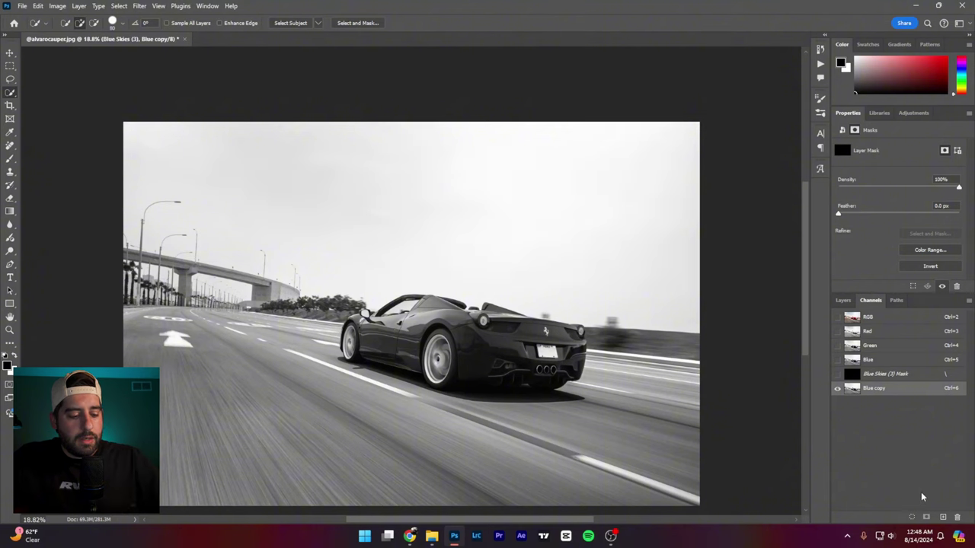
Apply Levels to the Blue copy channel with input levels 100, 0.32 and 213 to separate the sky from the foreground.
{"action": "key", "text": "ctrl+l"}
{"action": "left_click_drag", "start_coordinate": [659, 221], "coordinate": [758, 221]}
{"action": "left_click_drag", "start_coordinate": [723, 105], "coordinate": [792, 99]}
{"action": "left_click_drag", "start_coordinate": [827, 215], "coordinate": [838, 216]}
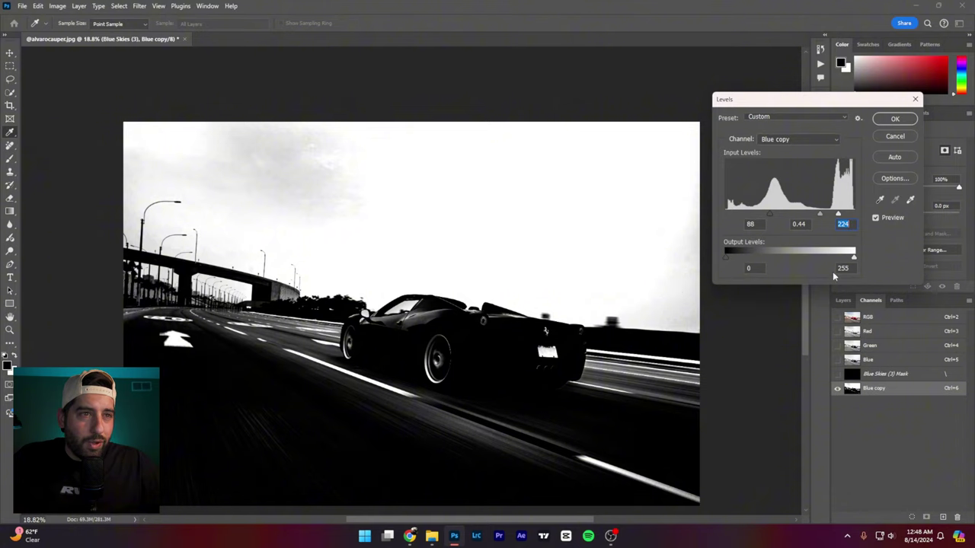
{"action": "left_click_drag", "start_coordinate": [839, 216], "coordinate": [780, 216]}
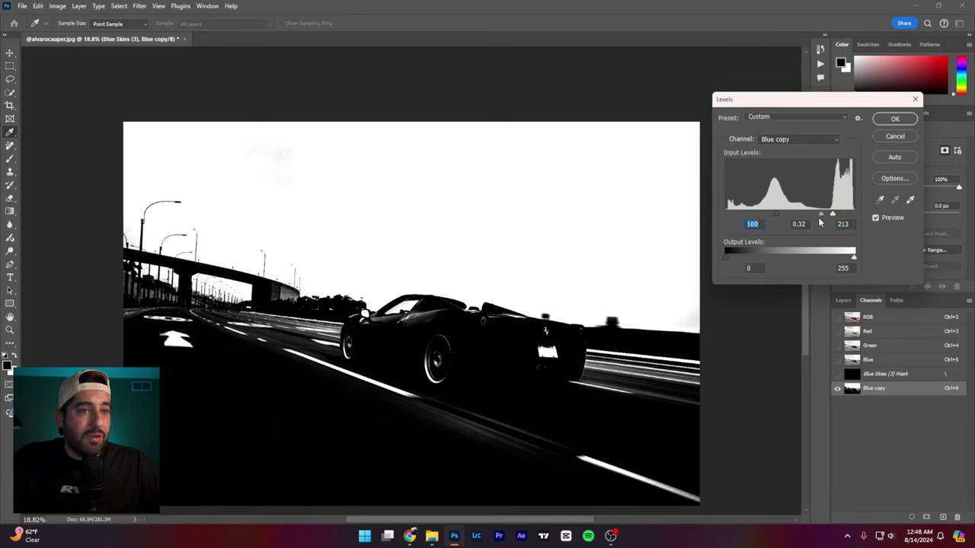
{"action": "left_click", "coordinate": [895, 120]}
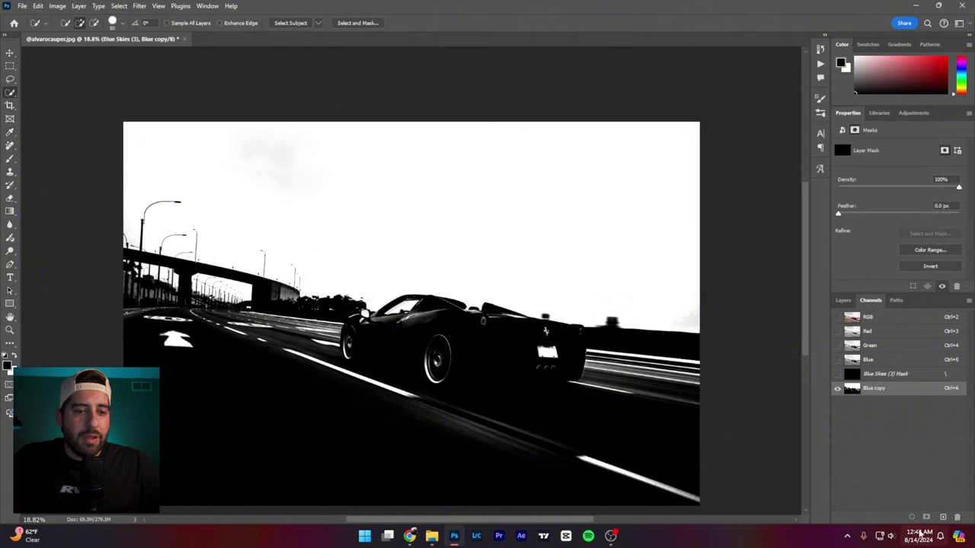
Load the Blue copy channel as a selection, restore the RGB view without it and make the Blue Skies (3) layer active.
{"action": "left_click", "coordinate": [911, 517]}
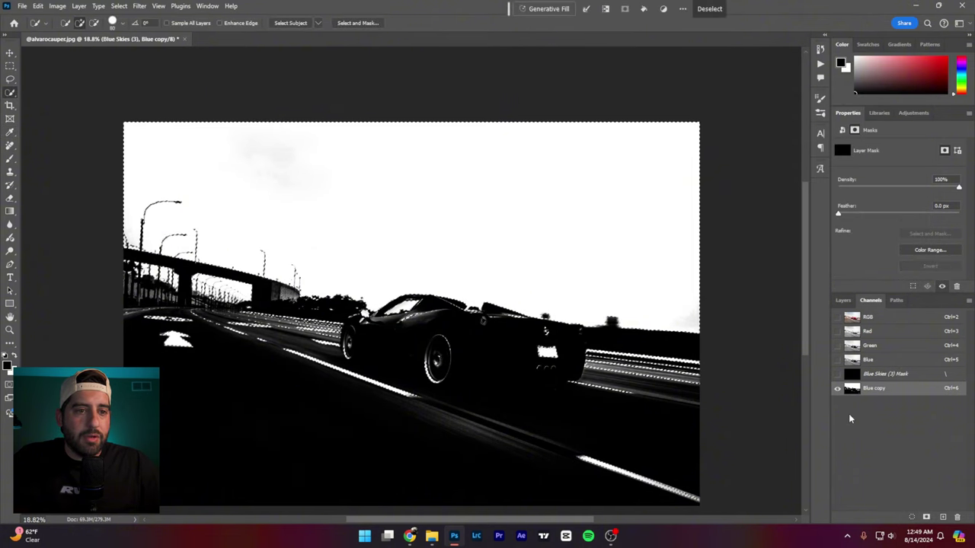
{"action": "left_click", "coordinate": [838, 317]}
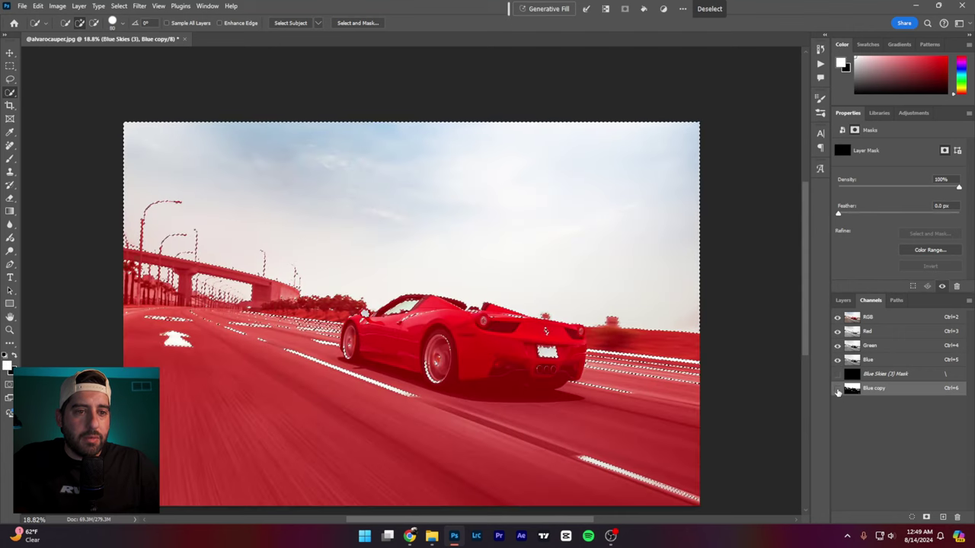
{"action": "left_click", "coordinate": [837, 388]}
{"action": "left_click", "coordinate": [843, 300]}
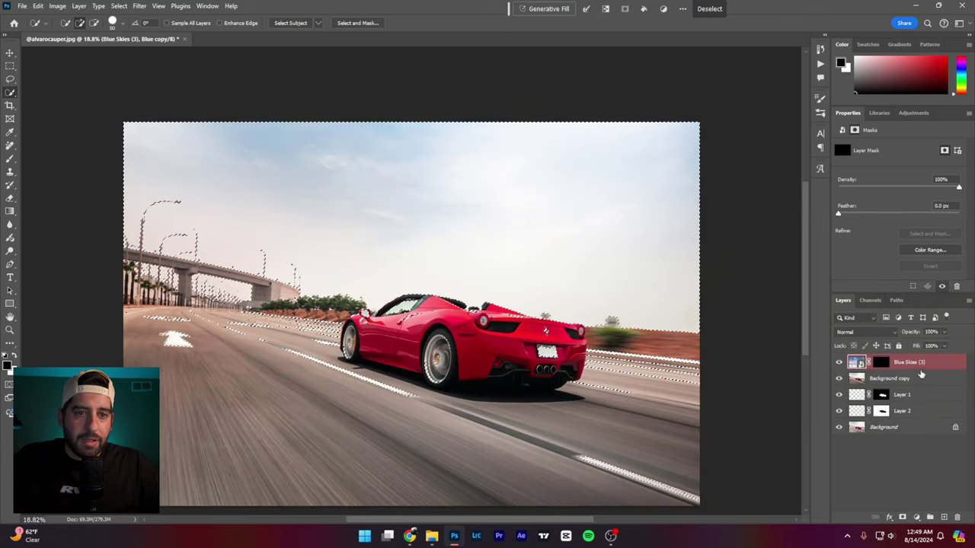
{"action": "left_click", "coordinate": [908, 367]}
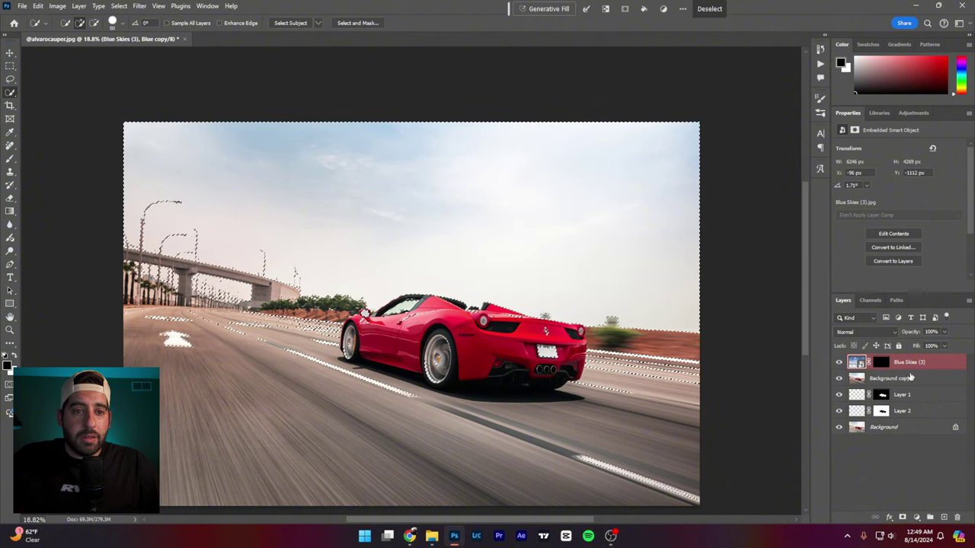
{"action": "left_click", "coordinate": [910, 364]}
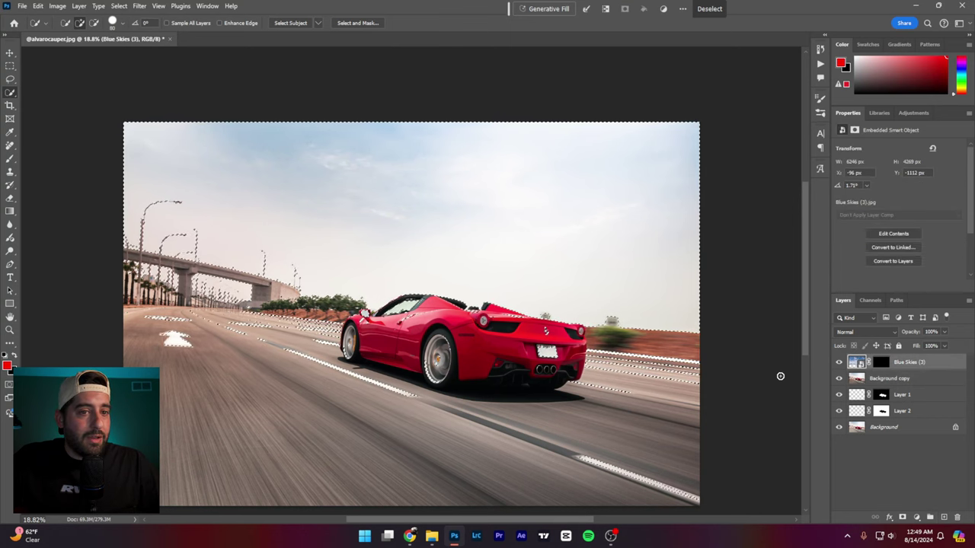
Subtract the road's lane markings and arrows around the car from the selection with the Lasso tool.
{"action": "left_click", "coordinate": [10, 79]}
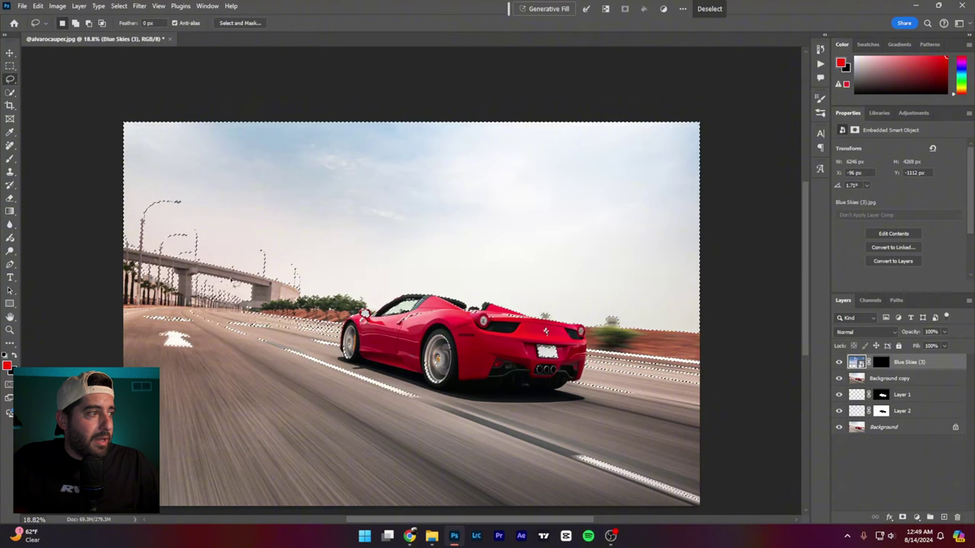
{"action": "left_click_drag", "start_coordinate": [248, 308], "coordinate": [251, 309]}
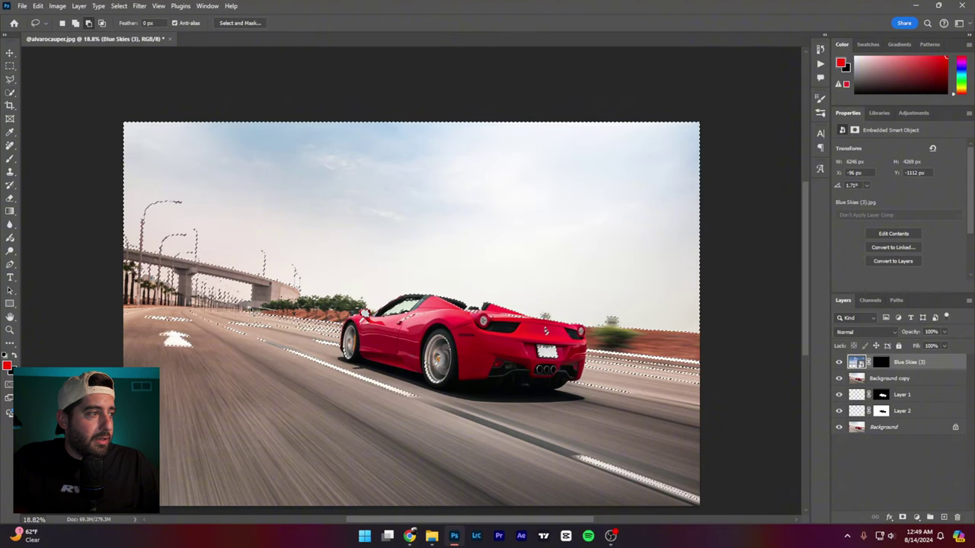
{"action": "mouse_move", "coordinate": [444, 413]}
{"action": "left_mouse_down"}
{"action": "mouse_move", "coordinate": [697, 417]}
{"action": "mouse_move", "coordinate": [663, 336]}
{"action": "mouse_move", "coordinate": [629, 329]}
{"action": "mouse_move", "coordinate": [573, 387]}
{"action": "mouse_move", "coordinate": [668, 408]}
{"action": "mouse_move", "coordinate": [655, 346]}
{"action": "mouse_move", "coordinate": [590, 346]}
{"action": "left_mouse_up"}
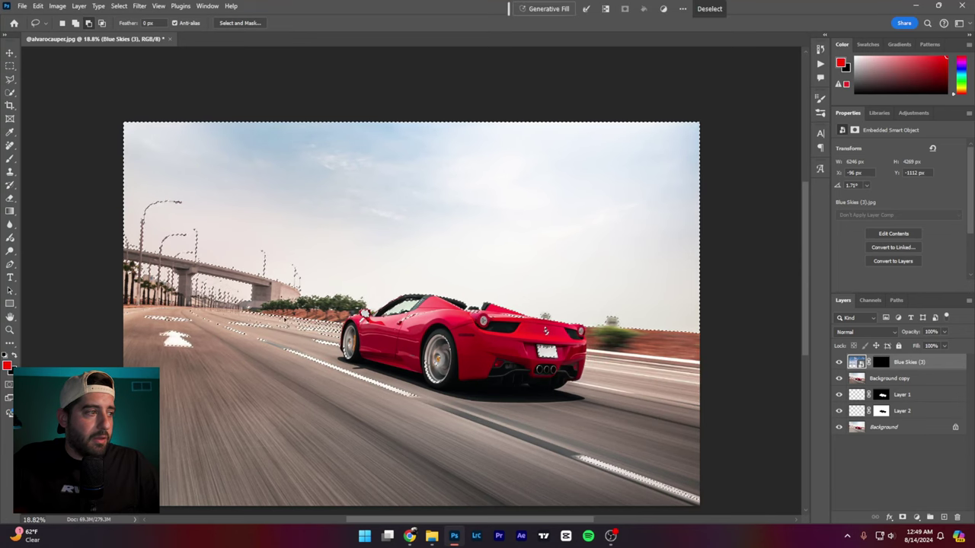
{"action": "left_click_drag", "start_coordinate": [363, 315], "coordinate": [343, 350]}
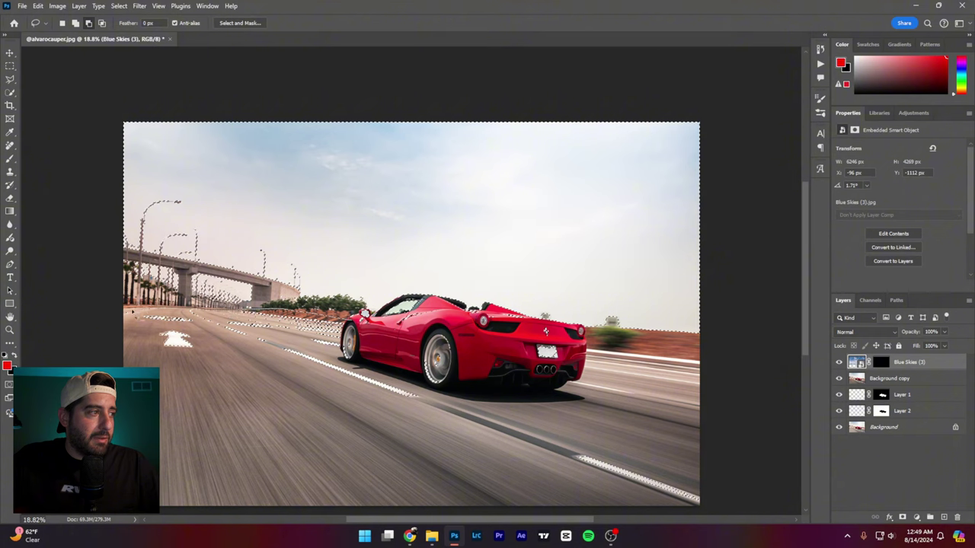
{"action": "mouse_move", "coordinate": [132, 311]}
{"action": "left_mouse_down"}
{"action": "mouse_move", "coordinate": [359, 389]}
{"action": "mouse_move", "coordinate": [402, 377]}
{"action": "mouse_move", "coordinate": [342, 346]}
{"action": "mouse_move", "coordinate": [351, 376]}
{"action": "mouse_move", "coordinate": [406, 373]}
{"action": "mouse_move", "coordinate": [375, 369]}
{"action": "left_mouse_up"}
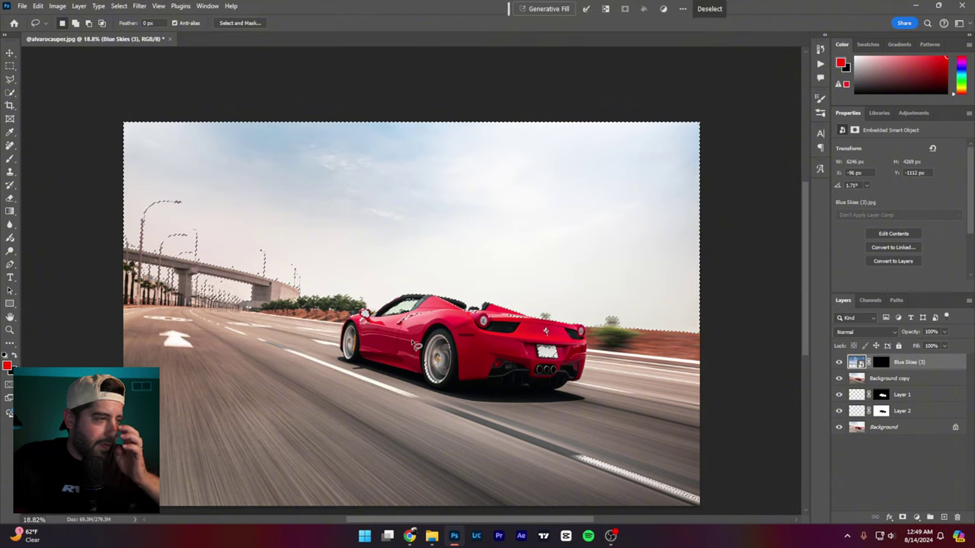
Subtract the license plate and the highlights on the car's rear deck from the sky selection.
{"action": "scroll", "coordinate": [495, 315], "scroll_direction": "up", "scroll_amount": 12}
{"action": "mouse_move", "coordinate": [680, 407]}
{"action": "left_mouse_down"}
{"action": "mouse_move", "coordinate": [624, 462]}
{"action": "mouse_move", "coordinate": [634, 392]}
{"action": "left_mouse_up"}
{"action": "scroll", "coordinate": [636, 335], "scroll_direction": "up", "scroll_amount": 3}
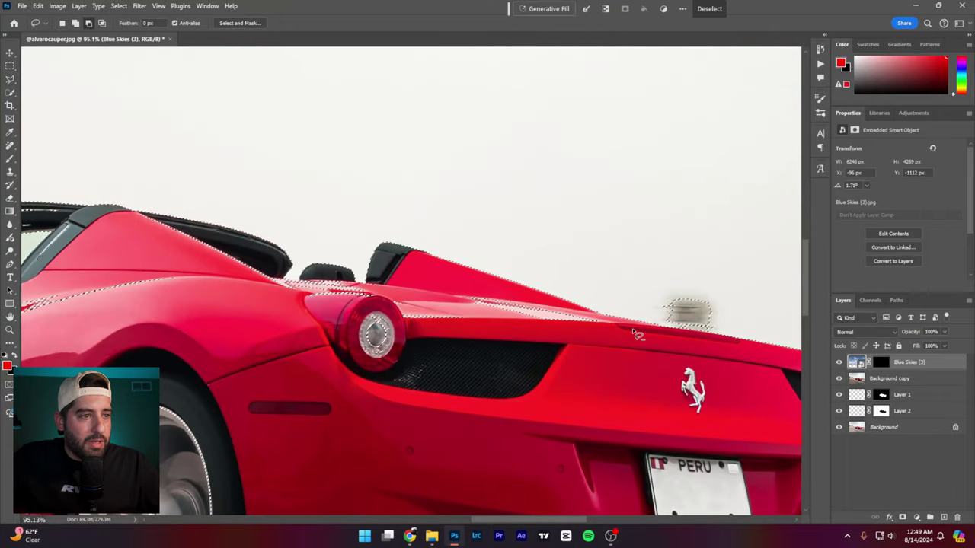
{"action": "left_click_drag", "start_coordinate": [634, 335], "coordinate": [602, 326]}
{"action": "left_click_drag", "start_coordinate": [545, 304], "coordinate": [374, 286]}
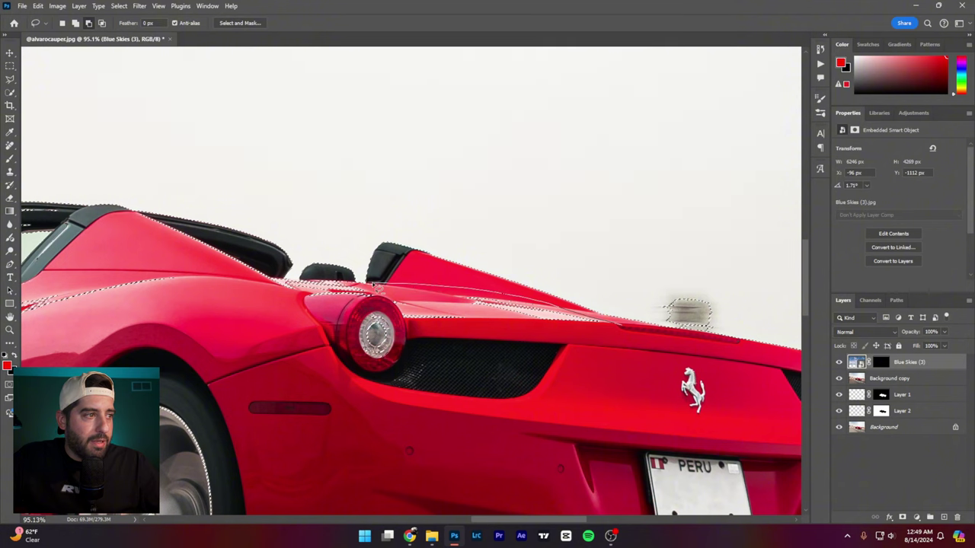
{"action": "left_click_drag", "start_coordinate": [623, 347], "coordinate": [400, 314]}
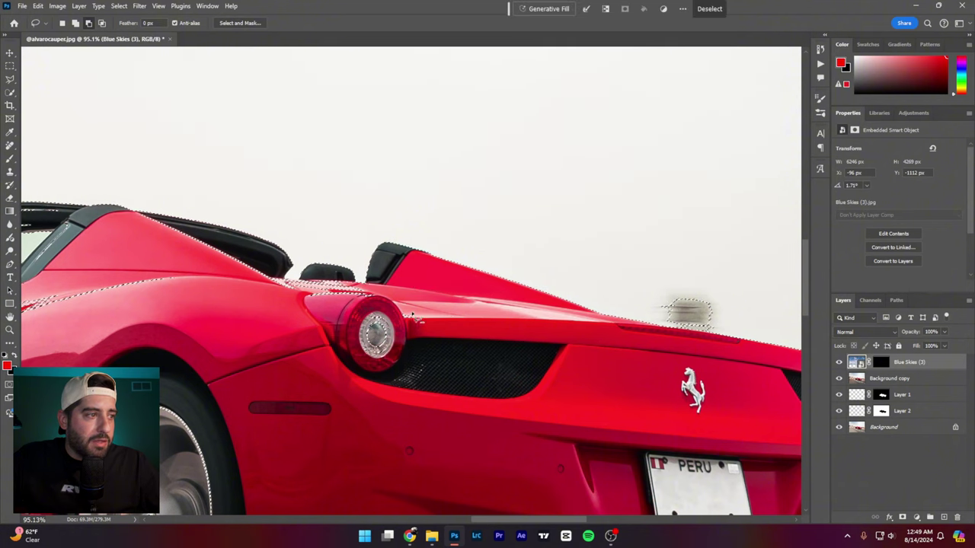
Subtract the bodywork reflections between the headrests and the round taillight from the sky selection.
{"action": "key", "text": "ctrl+0"}
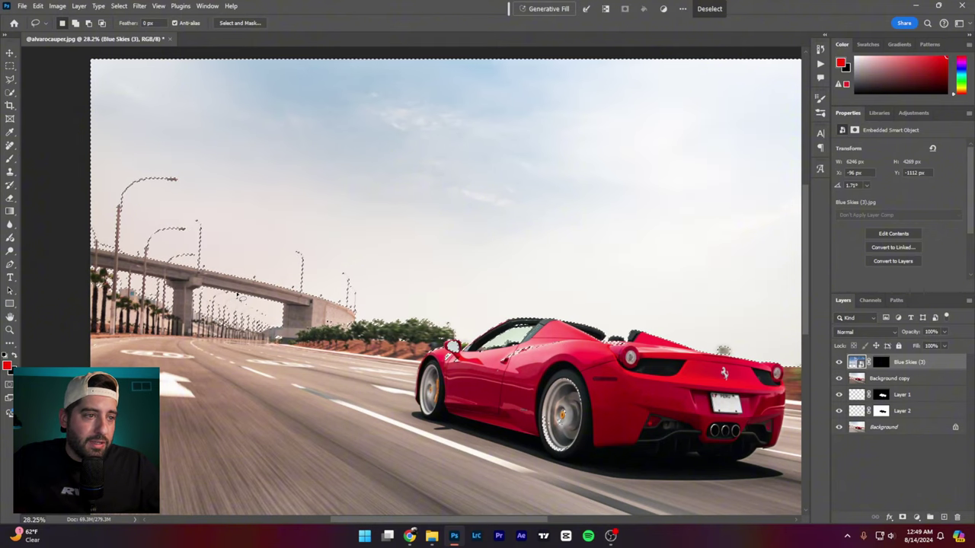
{"action": "scroll", "coordinate": [647, 348], "scroll_direction": "up", "scroll_amount": 5}
{"action": "scroll", "coordinate": [647, 348], "scroll_direction": "up", "scroll_amount": 8}
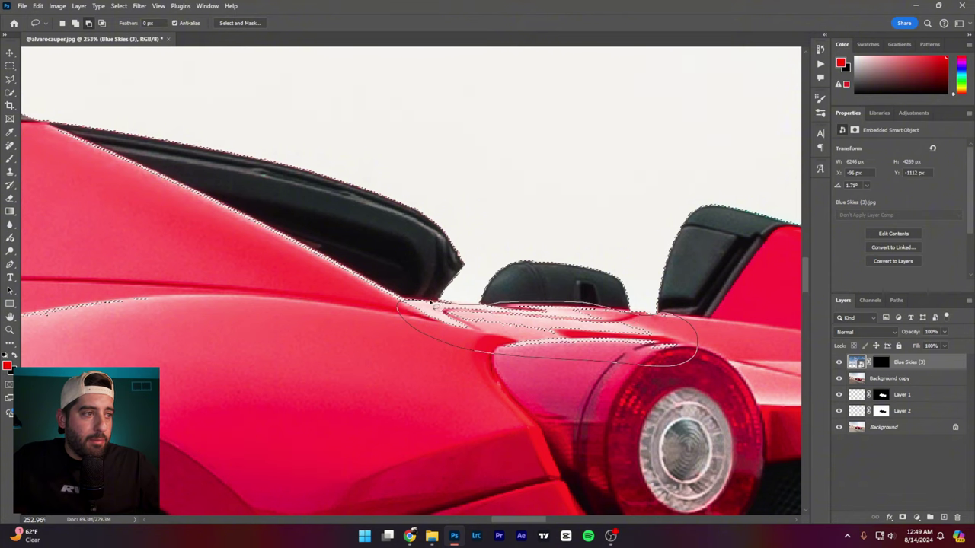
{"action": "scroll", "coordinate": [568, 352], "scroll_direction": "down", "scroll_amount": 8}
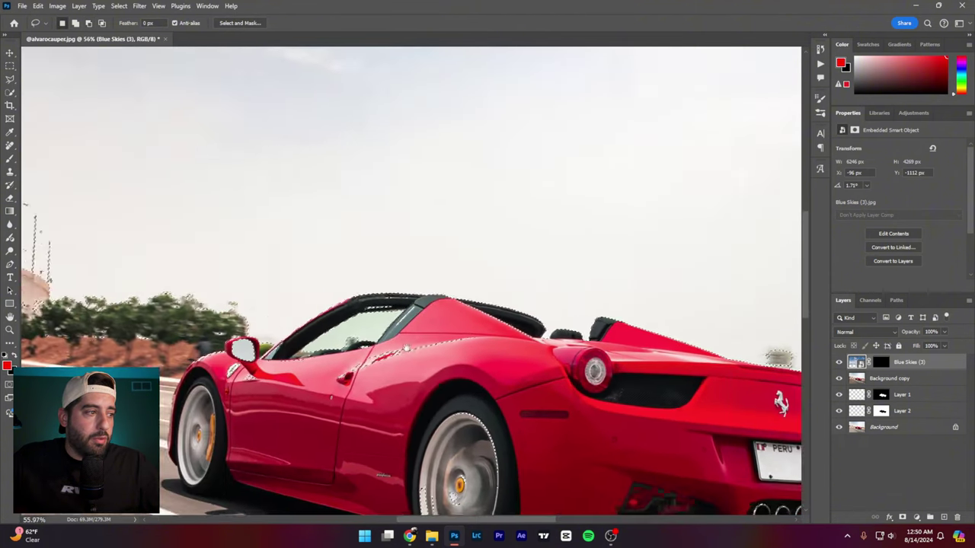
Subtract the highlights along the car's shoulder line above the door handle and on the roof pillar from the selection.
{"action": "scroll", "coordinate": [333, 385], "scroll_direction": "up", "scroll_amount": 4}
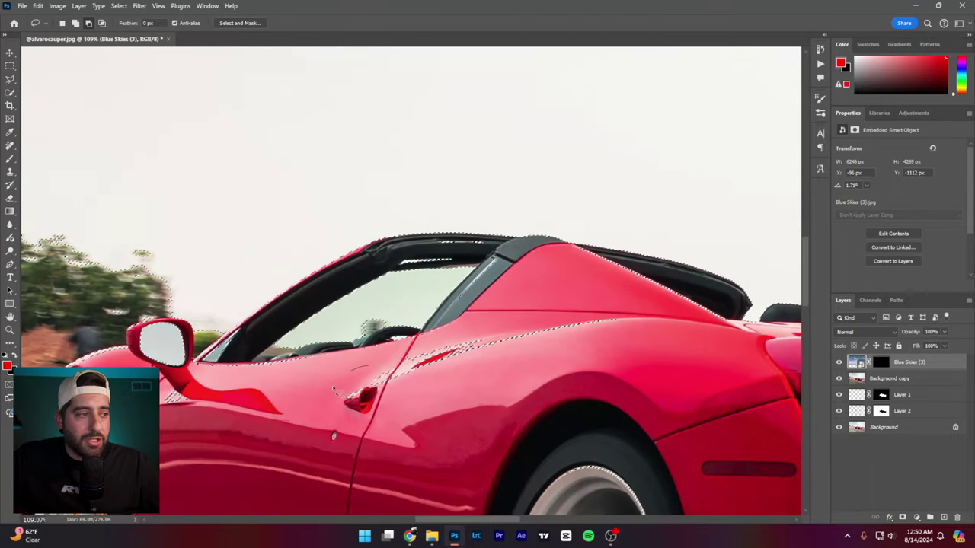
{"action": "mouse_move", "coordinate": [332, 389]}
{"action": "left_mouse_down"}
{"action": "mouse_move", "coordinate": [403, 423]}
{"action": "mouse_move", "coordinate": [614, 370]}
{"action": "mouse_move", "coordinate": [656, 342]}
{"action": "mouse_move", "coordinate": [628, 312]}
{"action": "mouse_move", "coordinate": [537, 316]}
{"action": "mouse_move", "coordinate": [356, 373]}
{"action": "left_mouse_up"}
{"action": "left_click_drag", "start_coordinate": [488, 263], "coordinate": [459, 296]}
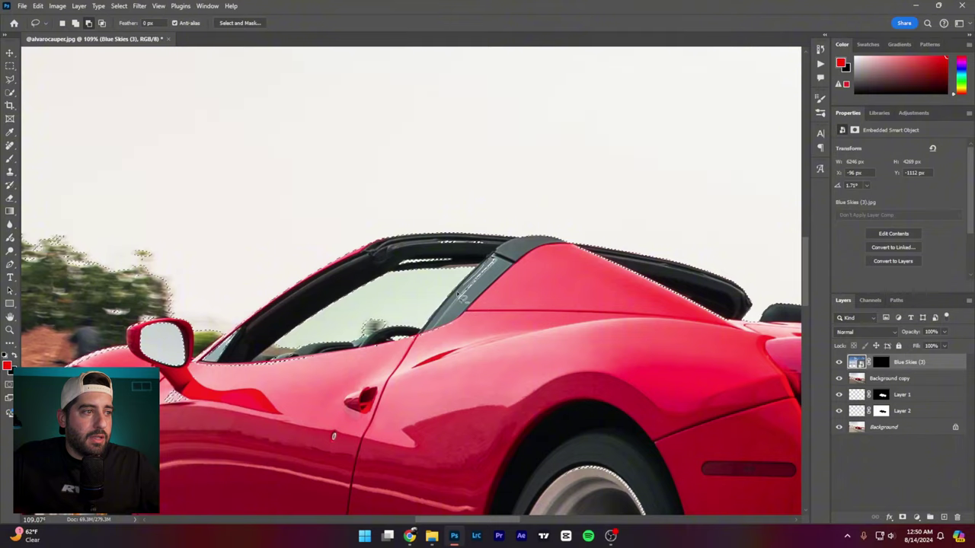
{"action": "left_click_drag", "start_coordinate": [500, 270], "coordinate": [494, 258]}
{"action": "scroll", "coordinate": [579, 343], "scroll_direction": "down", "scroll_amount": 6}
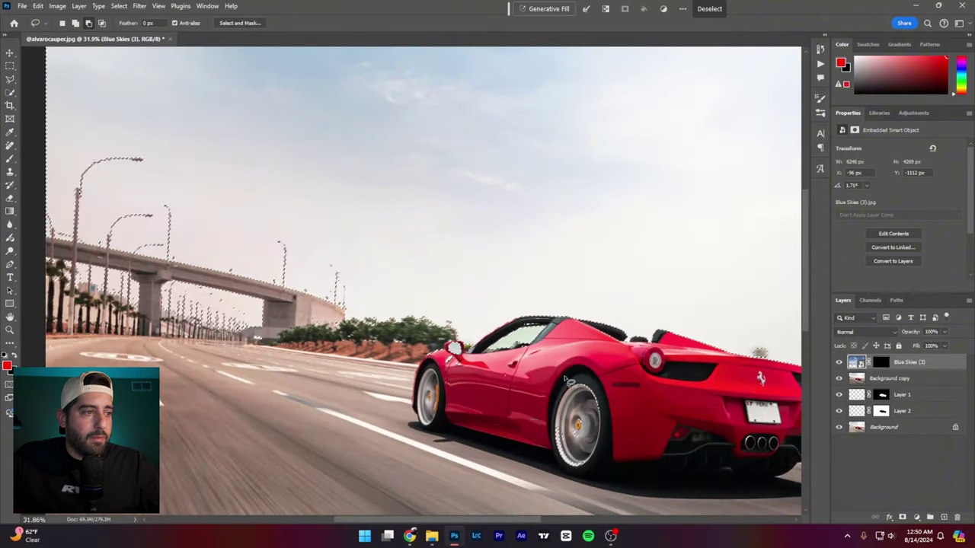
Subtract the front fender highlights, the badge, the side mirror and the front corner of the side window from the selection.
{"action": "scroll", "coordinate": [410, 364], "scroll_direction": "up", "scroll_amount": 3}
{"action": "scroll", "coordinate": [485, 344], "scroll_direction": "up", "scroll_amount": 5}
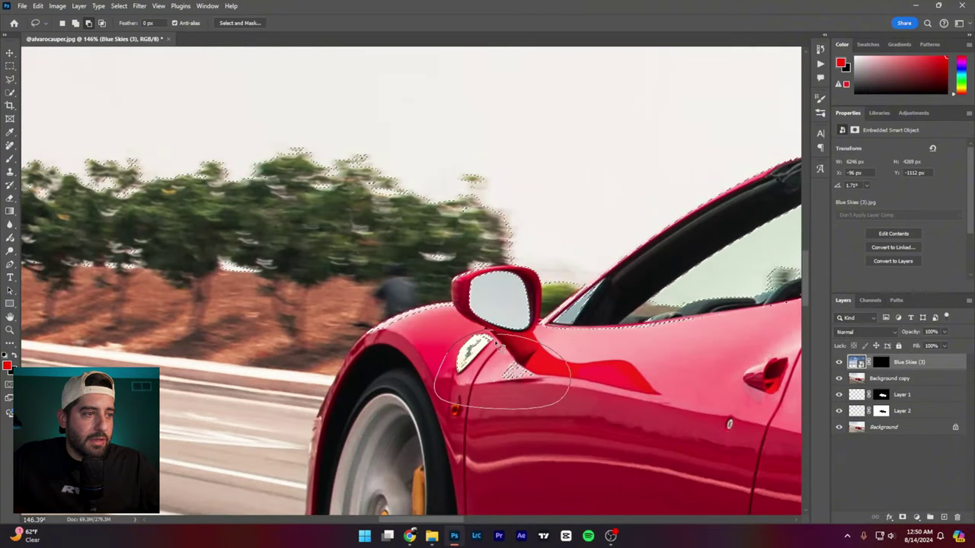
{"action": "mouse_move", "coordinate": [388, 328]}
{"action": "left_mouse_down"}
{"action": "mouse_move", "coordinate": [373, 346]}
{"action": "mouse_move", "coordinate": [380, 319]}
{"action": "mouse_move", "coordinate": [409, 319]}
{"action": "mouse_move", "coordinate": [370, 322]}
{"action": "mouse_move", "coordinate": [457, 324]}
{"action": "mouse_move", "coordinate": [415, 300]}
{"action": "left_mouse_up"}
{"action": "mouse_move", "coordinate": [493, 268]}
{"action": "left_mouse_down"}
{"action": "mouse_move", "coordinate": [446, 299]}
{"action": "mouse_move", "coordinate": [497, 295]}
{"action": "mouse_move", "coordinate": [439, 312]}
{"action": "mouse_move", "coordinate": [529, 335]}
{"action": "left_mouse_up"}
{"action": "mouse_move", "coordinate": [500, 276]}
{"action": "left_mouse_down"}
{"action": "mouse_move", "coordinate": [518, 301]}
{"action": "mouse_move", "coordinate": [503, 310]}
{"action": "mouse_move", "coordinate": [535, 319]}
{"action": "mouse_move", "coordinate": [529, 282]}
{"action": "mouse_move", "coordinate": [496, 272]}
{"action": "mouse_move", "coordinate": [527, 281]}
{"action": "left_mouse_up"}
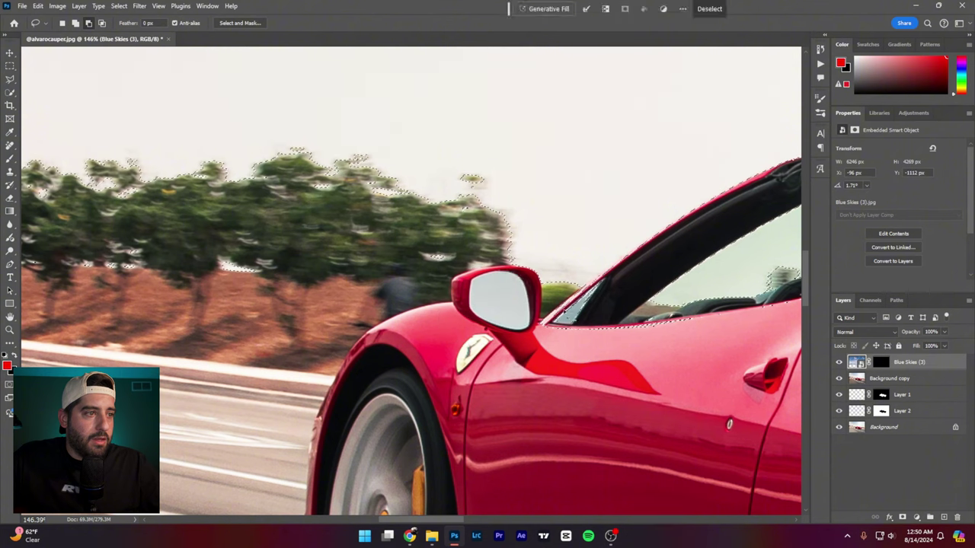
{"action": "mouse_move", "coordinate": [593, 284]}
{"action": "left_mouse_down"}
{"action": "mouse_move", "coordinate": [540, 322]}
{"action": "mouse_move", "coordinate": [613, 317]}
{"action": "mouse_move", "coordinate": [595, 284]}
{"action": "mouse_move", "coordinate": [572, 297]}
{"action": "left_mouse_up"}
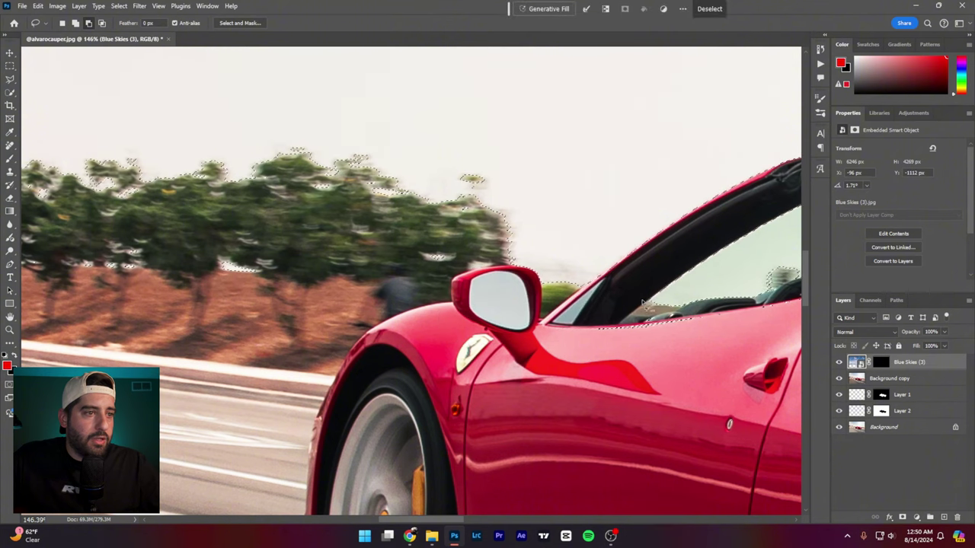
Subtract the stray area along the lower edge of the car's side window from the selection.
{"action": "scroll", "coordinate": [646, 337], "scroll_direction": "down", "scroll_amount": 4}
{"action": "mouse_move", "coordinate": [656, 320]}
{"action": "left_mouse_down"}
{"action": "mouse_move", "coordinate": [637, 322]}
{"action": "mouse_move", "coordinate": [654, 321]}
{"action": "left_mouse_up"}
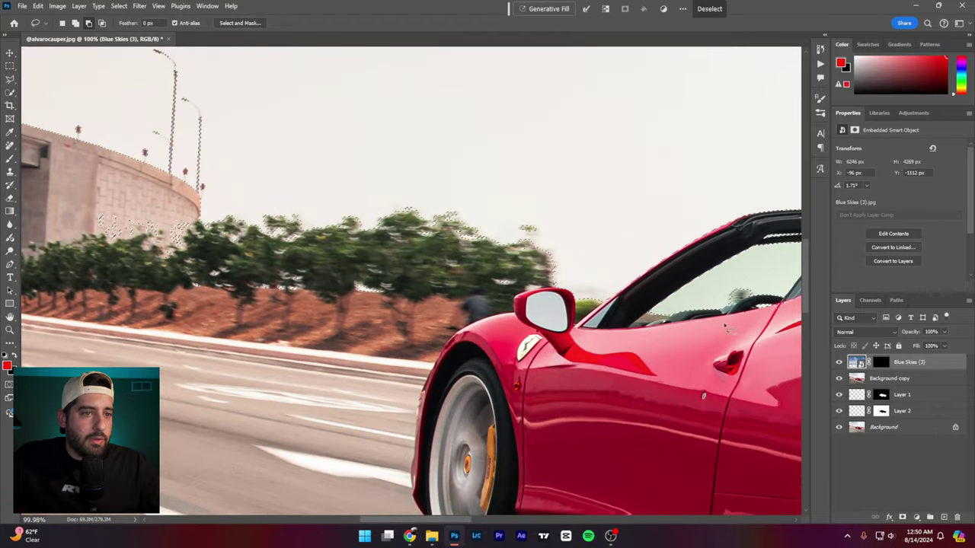
{"action": "scroll", "coordinate": [656, 322], "scroll_direction": "down", "scroll_amount": 6}
{"action": "scroll", "coordinate": [545, 346], "scroll_direction": "up", "scroll_amount": 3}
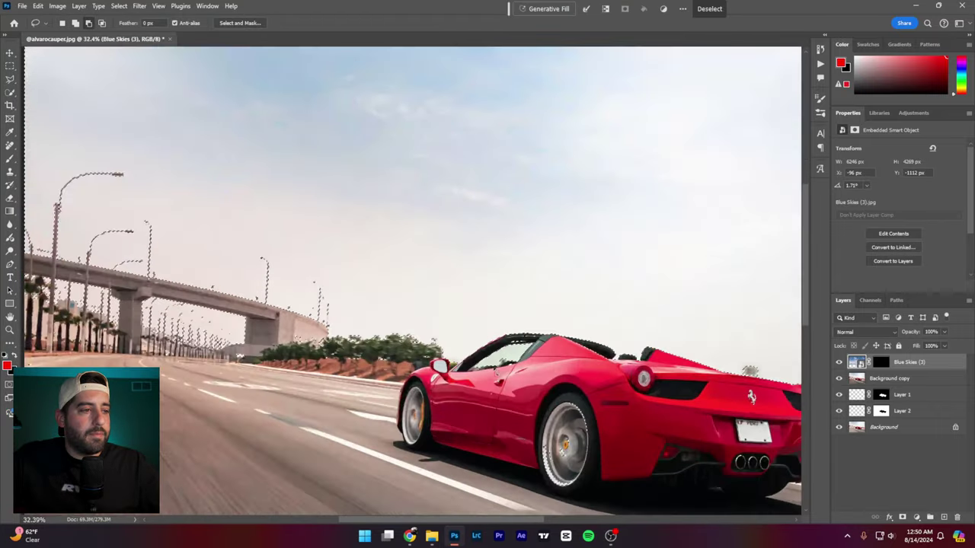
Paint white inside the selected sky area on the Blue Skies (3) layer mask to reveal the new sky, and deselect.
{"action": "left_click_drag", "start_coordinate": [545, 346], "coordinate": [549, 352]}
{"action": "scroll", "coordinate": [550, 350], "scroll_direction": "down", "scroll_amount": 3}
{"action": "left_click_drag", "start_coordinate": [610, 328], "coordinate": [552, 307]}
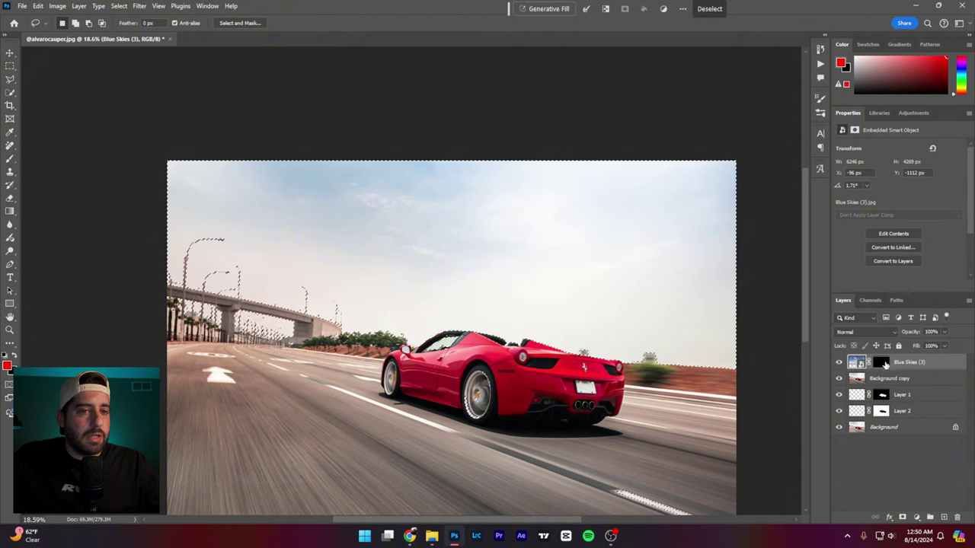
{"action": "left_click", "coordinate": [880, 362]}
{"action": "left_click", "coordinate": [10, 165]}
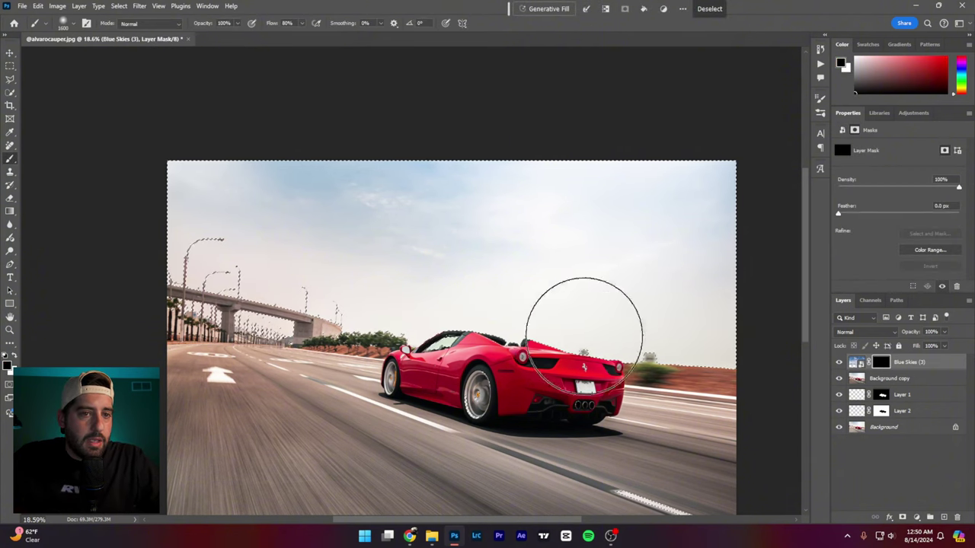
{"action": "key", "text": "x"}
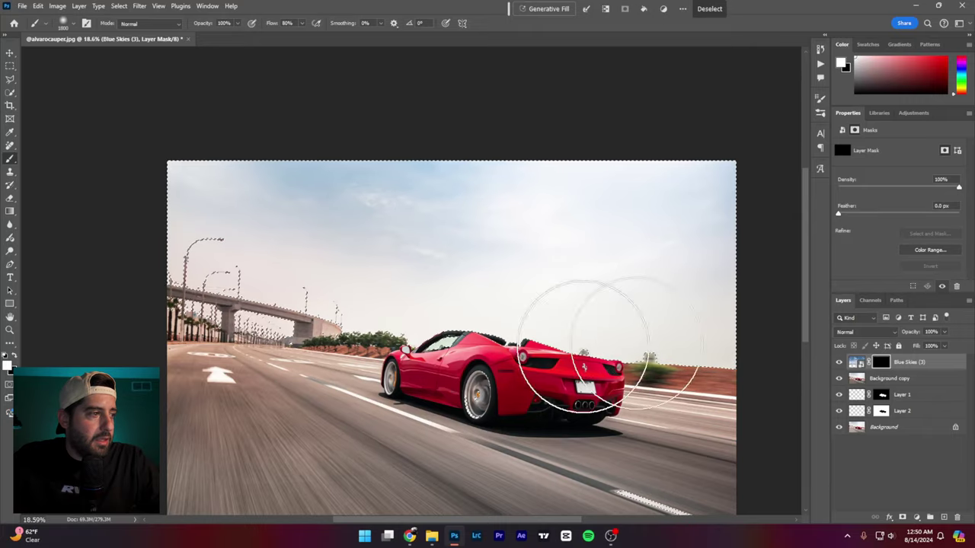
{"action": "mouse_move", "coordinate": [576, 355]}
{"action": "left_mouse_down"}
{"action": "mouse_move", "coordinate": [452, 262]}
{"action": "mouse_move", "coordinate": [387, 265]}
{"action": "mouse_move", "coordinate": [449, 264]}
{"action": "mouse_move", "coordinate": [136, 160]}
{"action": "mouse_move", "coordinate": [502, 298]}
{"action": "mouse_move", "coordinate": [716, 233]}
{"action": "left_mouse_up"}
{"action": "key", "text": "ctrl+d"}
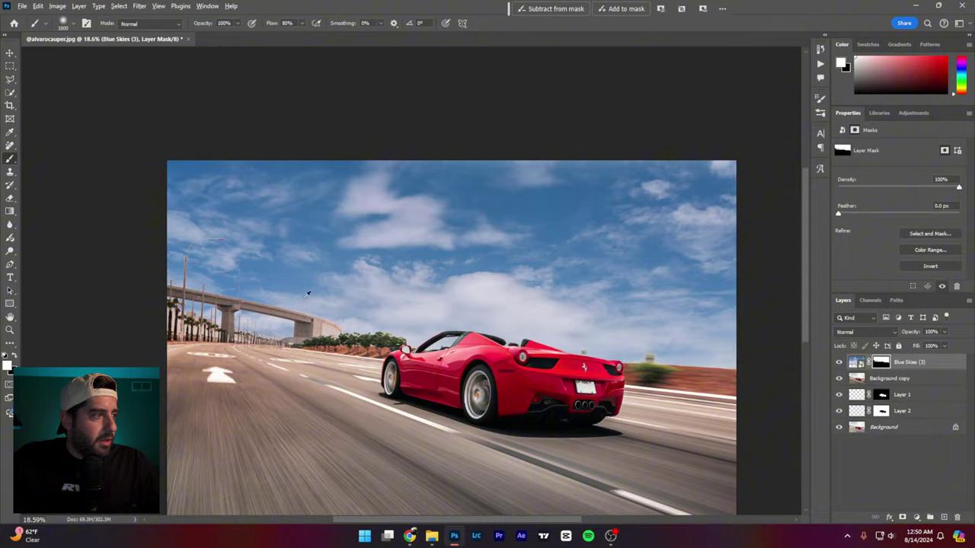
Examine the new sky's edges around the street lamps, palm trees and overpass.
{"action": "scroll", "coordinate": [241, 296], "scroll_direction": "up", "scroll_amount": 7}
{"action": "left_click_drag", "start_coordinate": [187, 304], "coordinate": [292, 302]}
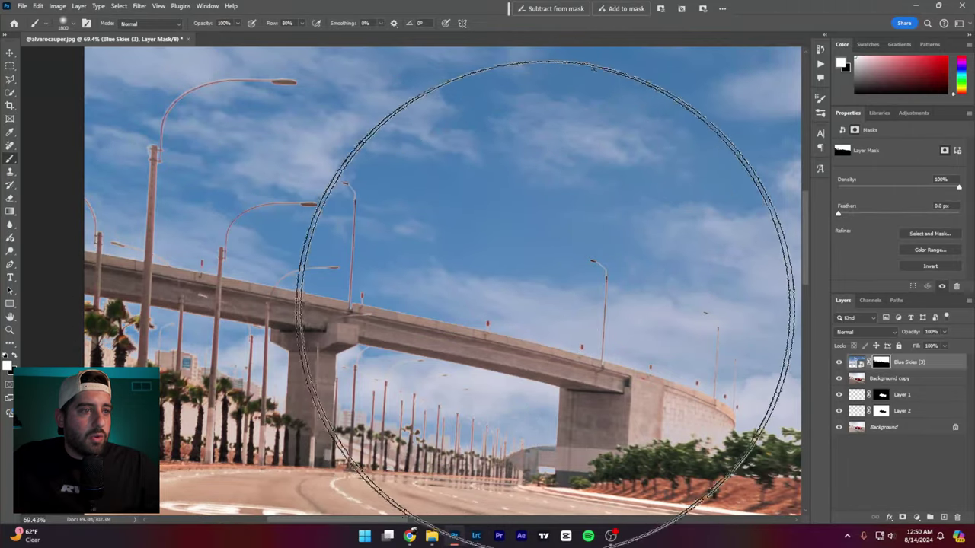
{"action": "scroll", "coordinate": [556, 329], "scroll_direction": "down", "scroll_amount": 2}
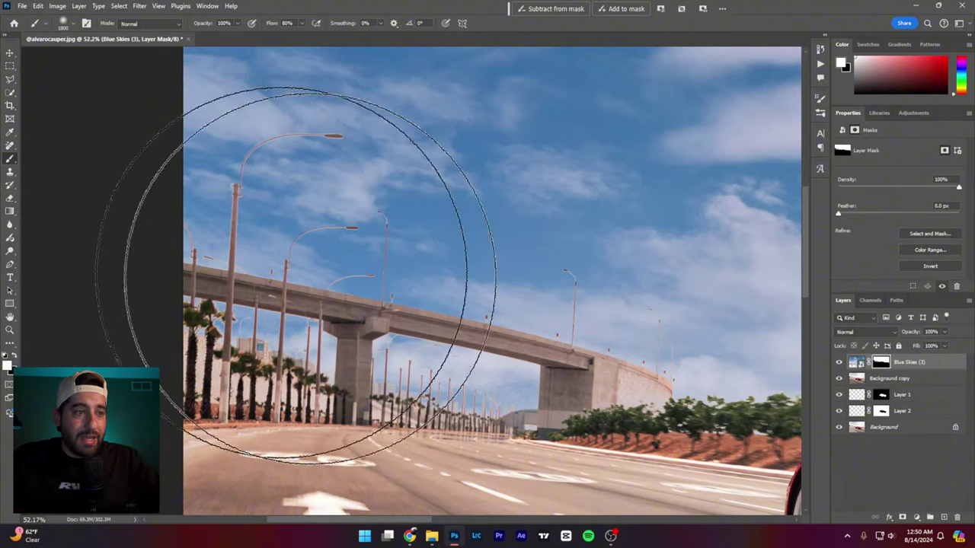
{"action": "scroll", "coordinate": [632, 343], "scroll_direction": "down", "scroll_amount": 3}
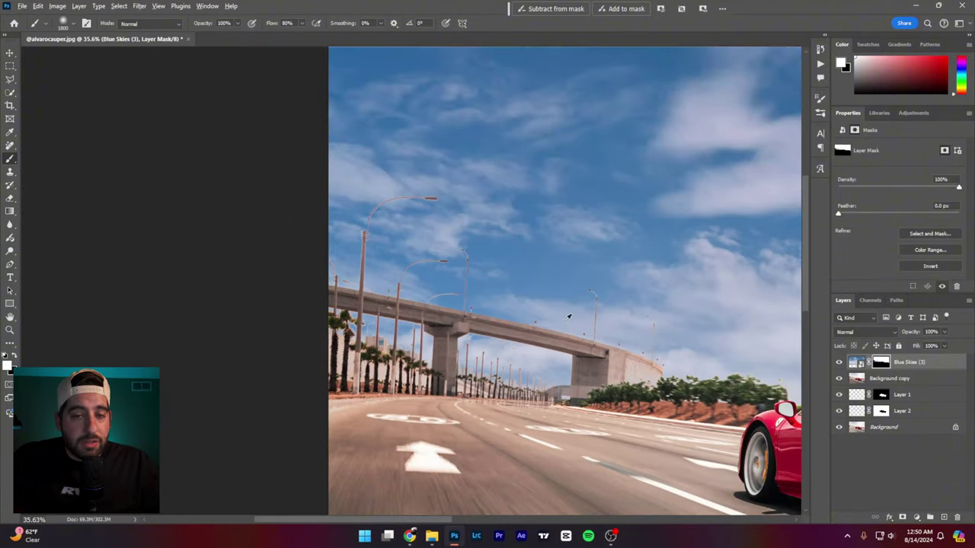
{"action": "scroll", "coordinate": [568, 316], "scroll_direction": "up", "scroll_amount": 2}
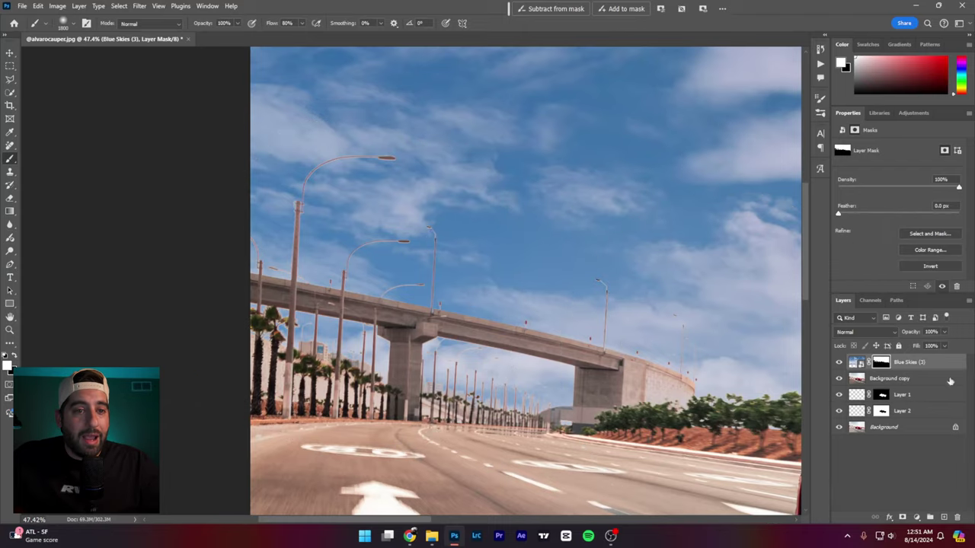
Select the image content of the Blue Skies (3) layer instead of its mask and open it in the Camera Raw Filter.
{"action": "left_click", "coordinate": [923, 380]}
{"action": "left_click", "coordinate": [922, 366]}
{"action": "scroll", "coordinate": [694, 355], "scroll_direction": "down", "scroll_amount": 7}
{"action": "left_click_drag", "start_coordinate": [692, 343], "coordinate": [479, 306]}
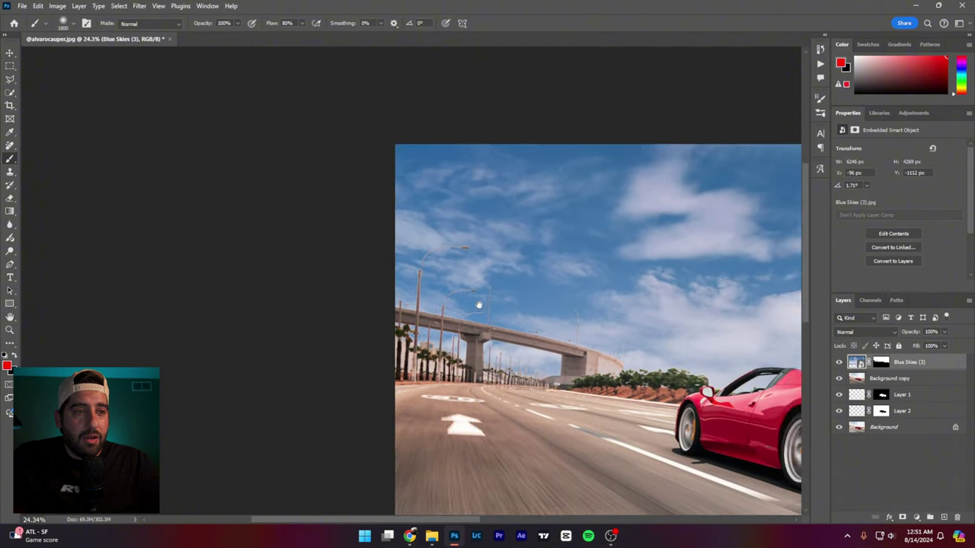
{"action": "scroll", "coordinate": [508, 307], "scroll_direction": "down", "scroll_amount": 3}
{"action": "scroll", "coordinate": [508, 308], "scroll_direction": "down", "scroll_amount": 1}
{"action": "left_click_drag", "start_coordinate": [615, 301], "coordinate": [525, 288]}
{"action": "scroll", "coordinate": [508, 289], "scroll_direction": "up", "scroll_amount": 1}
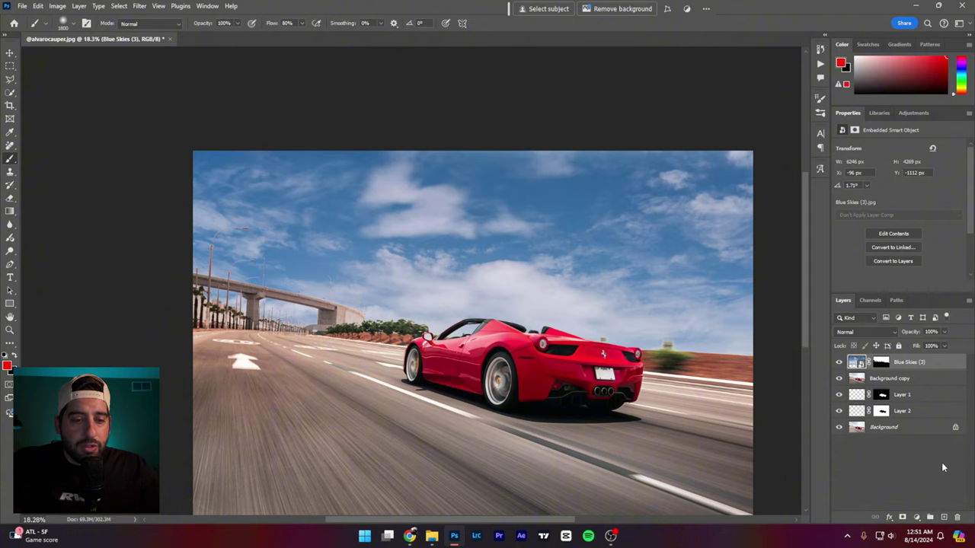
{"action": "left_click", "coordinate": [916, 518]}
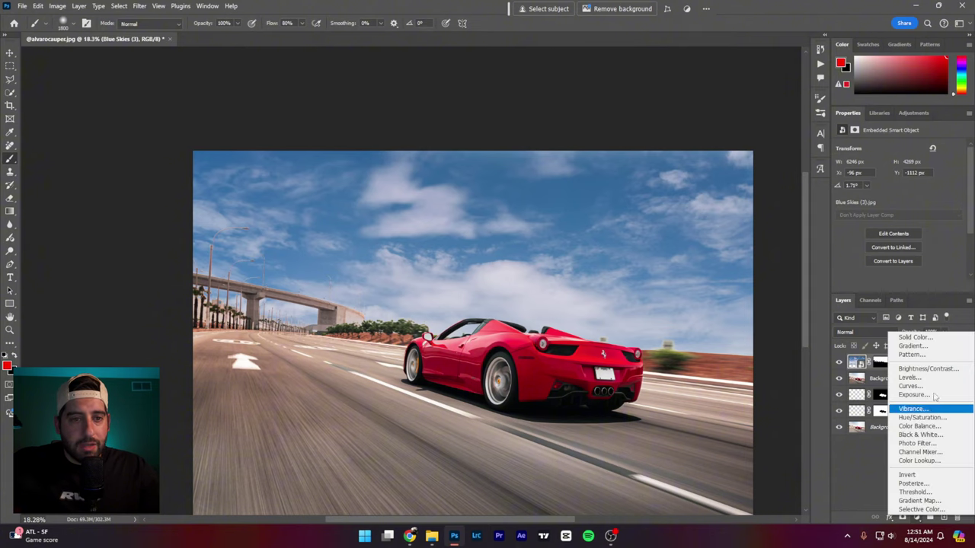
{"action": "key", "text": "Escape"}
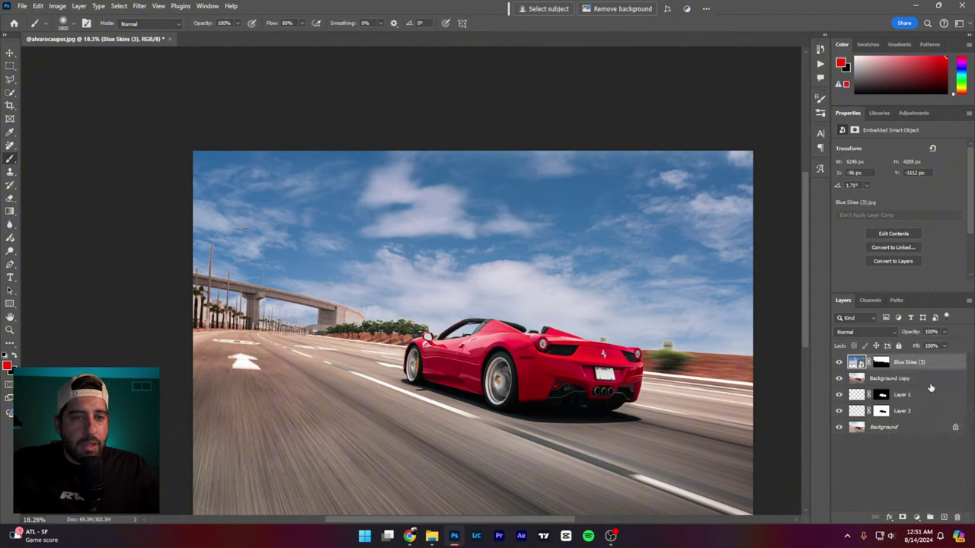
{"action": "key", "text": "ctrl+shift+a"}
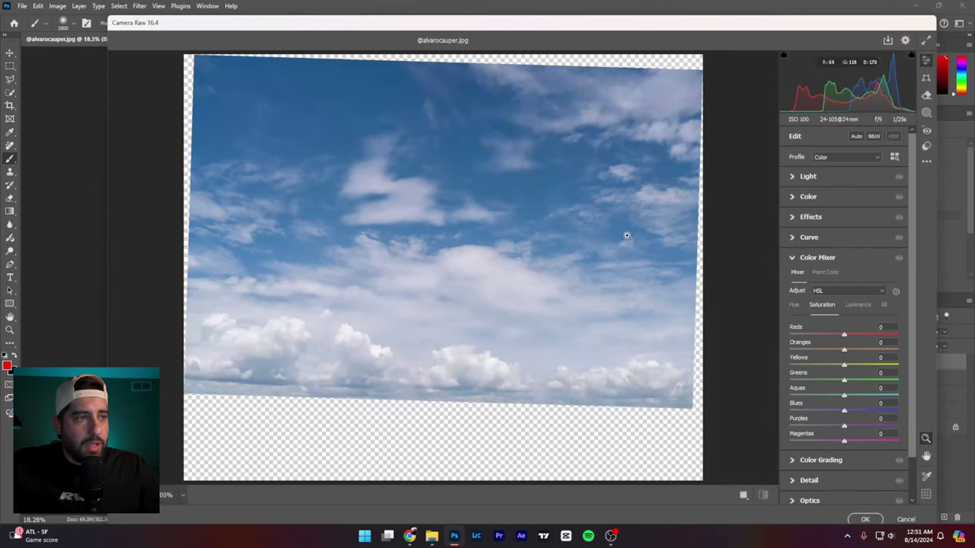
Warm the sky's Temperature to about +32 and move the curve's white point to input 244, output 249.
{"action": "left_click", "coordinate": [793, 177]}
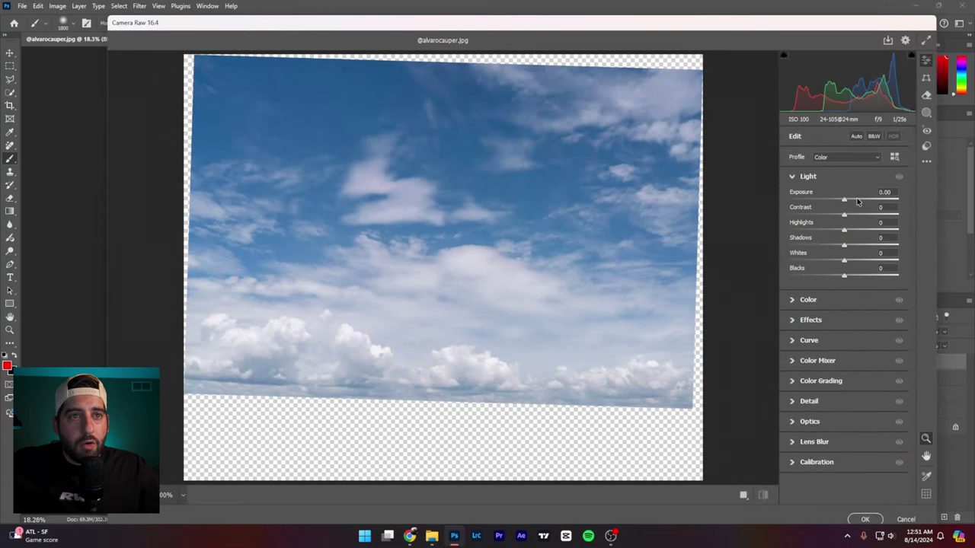
{"action": "left_click", "coordinate": [800, 300]}
{"action": "left_click_drag", "start_coordinate": [844, 239], "coordinate": [860, 233]}
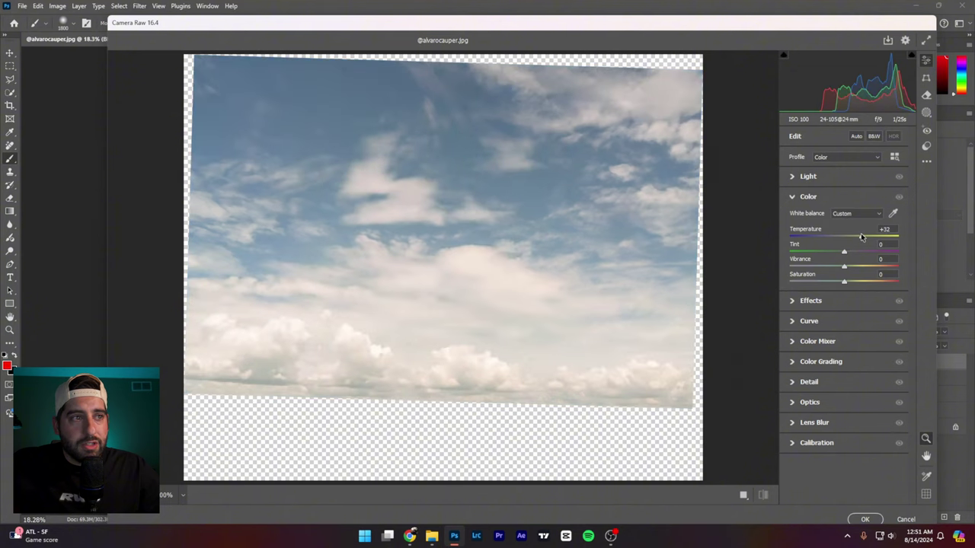
{"action": "left_click", "coordinate": [792, 321]}
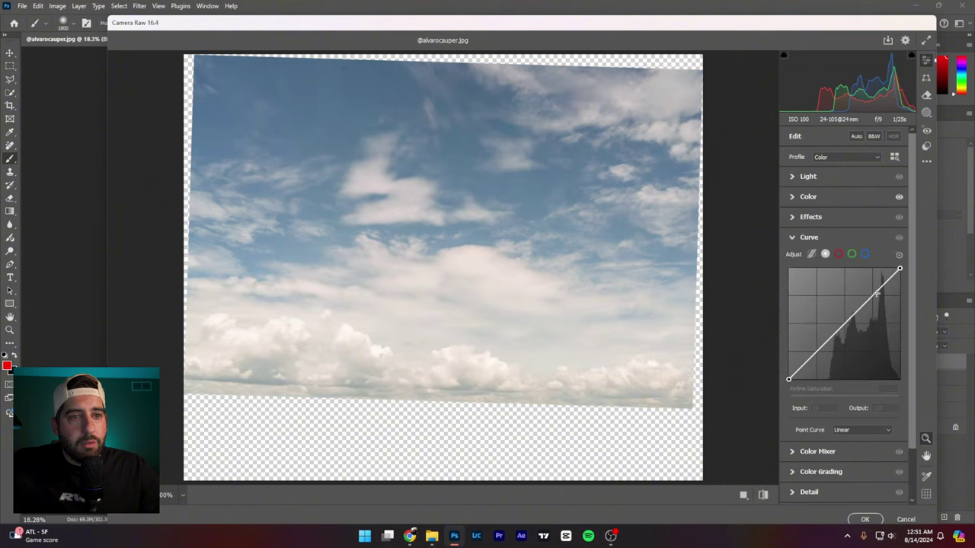
{"action": "left_click_drag", "start_coordinate": [876, 294], "coordinate": [894, 272]}
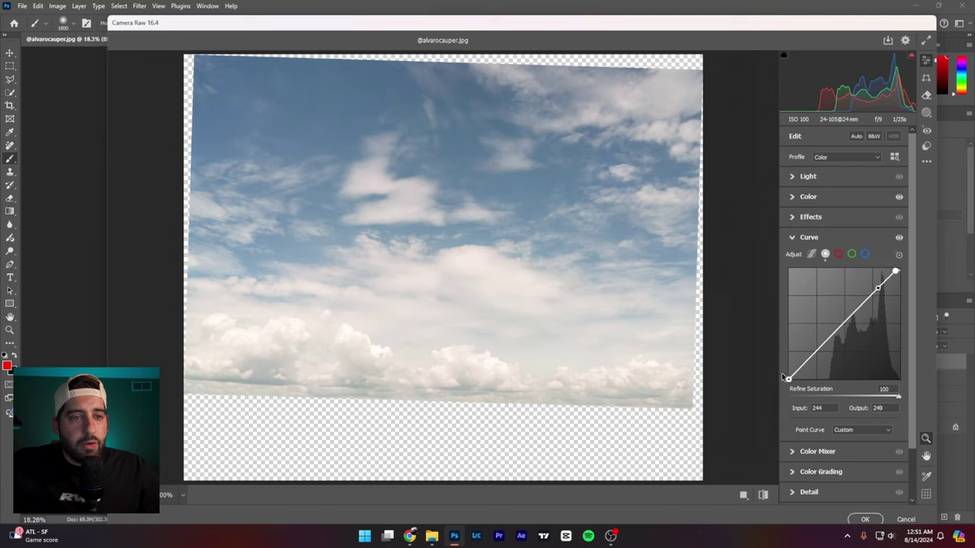
Set the sky's Exposure to +0.30, Highlights to -27, Shadows to +19 and Whites to -5, and apply the filter.
{"action": "left_click", "coordinate": [793, 178]}
{"action": "left_click_drag", "start_coordinate": [844, 231], "coordinate": [853, 246]}
{"action": "left_click_drag", "start_coordinate": [844, 199], "coordinate": [846, 199]}
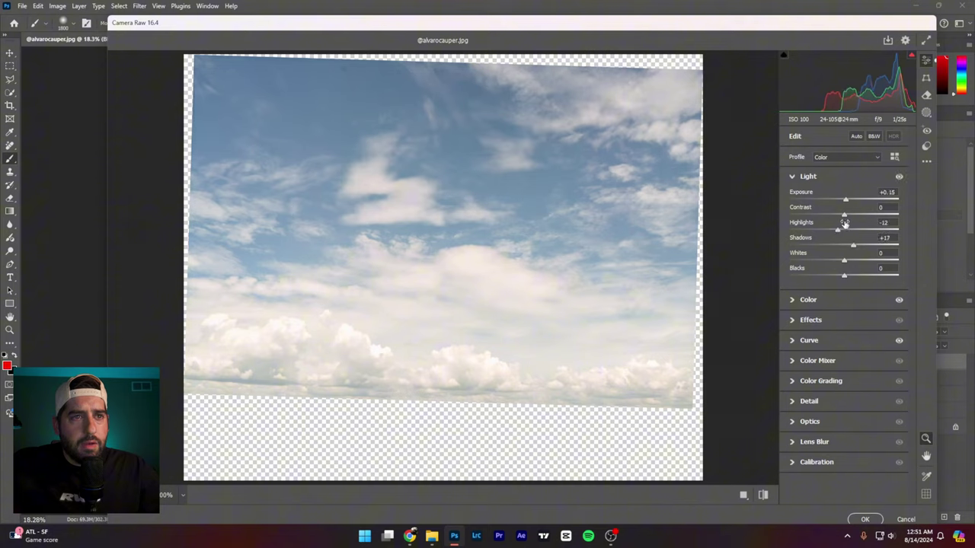
{"action": "left_click_drag", "start_coordinate": [835, 235], "coordinate": [840, 262]}
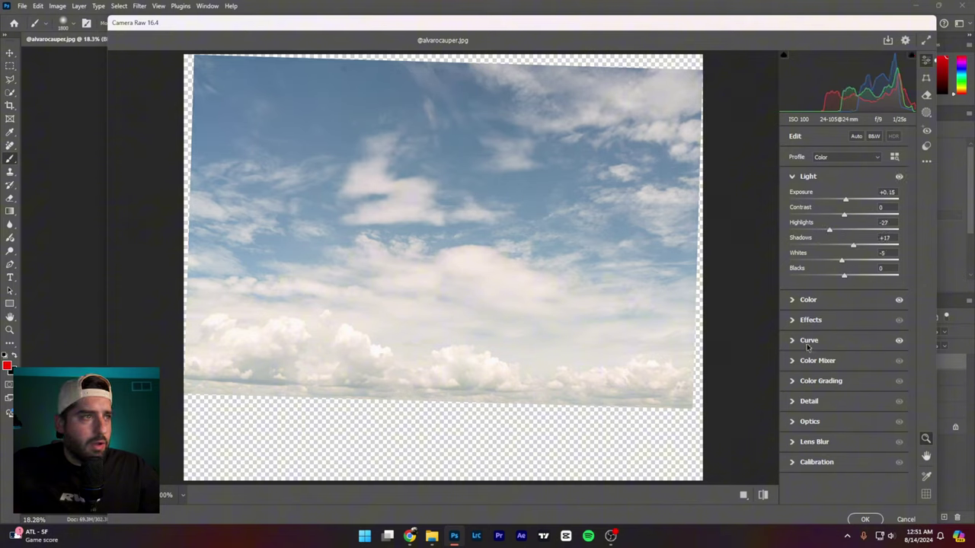
{"action": "left_click_drag", "start_coordinate": [846, 201], "coordinate": [847, 200]}
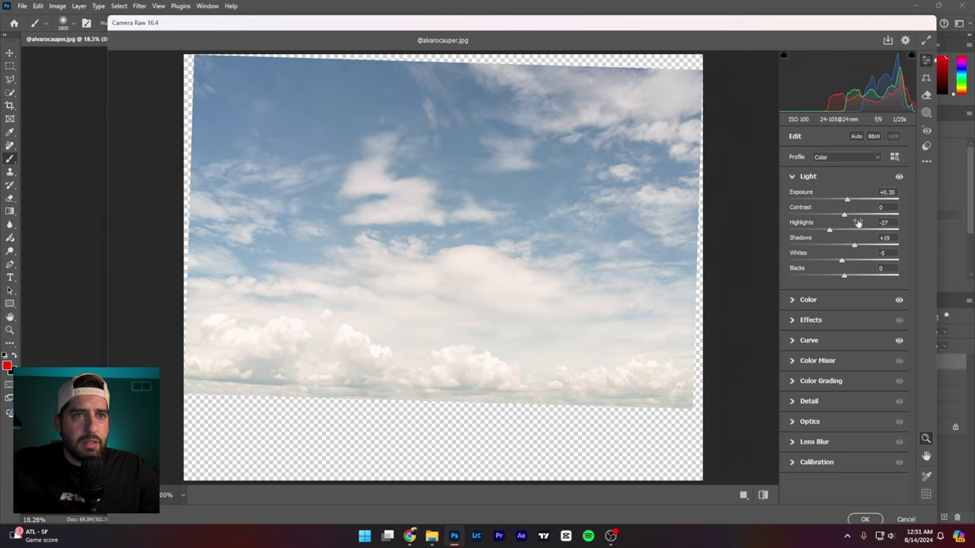
{"action": "left_click", "coordinate": [865, 518]}
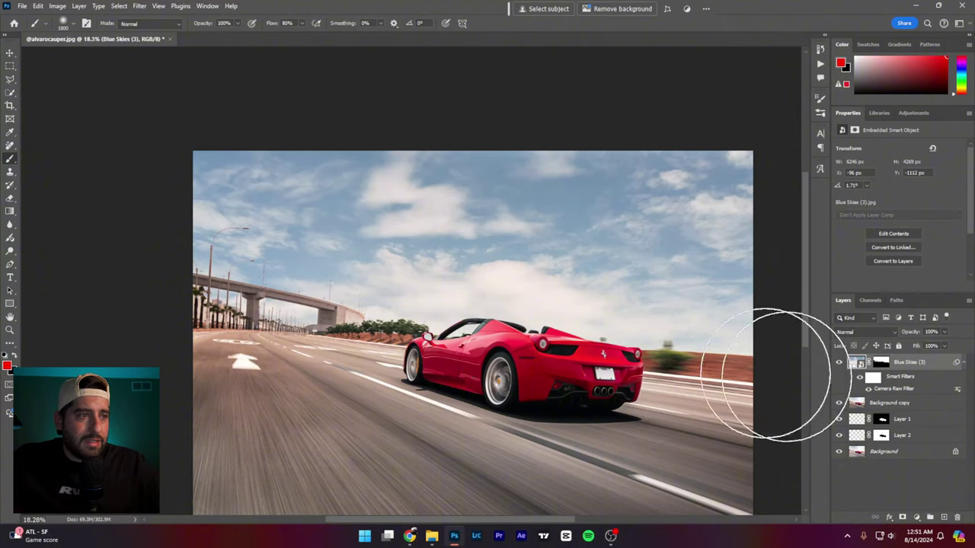
Compare the photo with and without the Blue Skies (3) layer.
{"action": "left_click", "coordinate": [838, 362]}
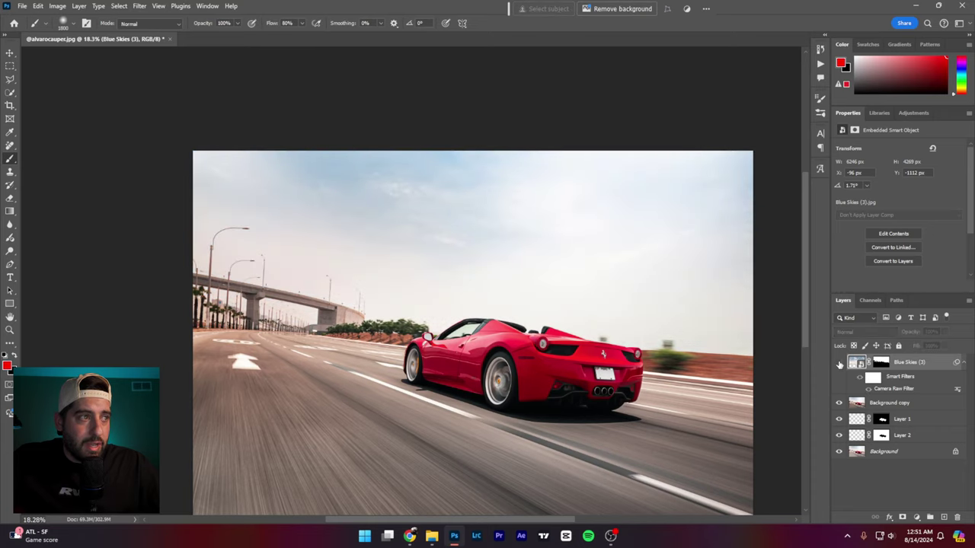
{"action": "left_click", "coordinate": [839, 362]}
{"action": "left_click", "coordinate": [838, 362]}
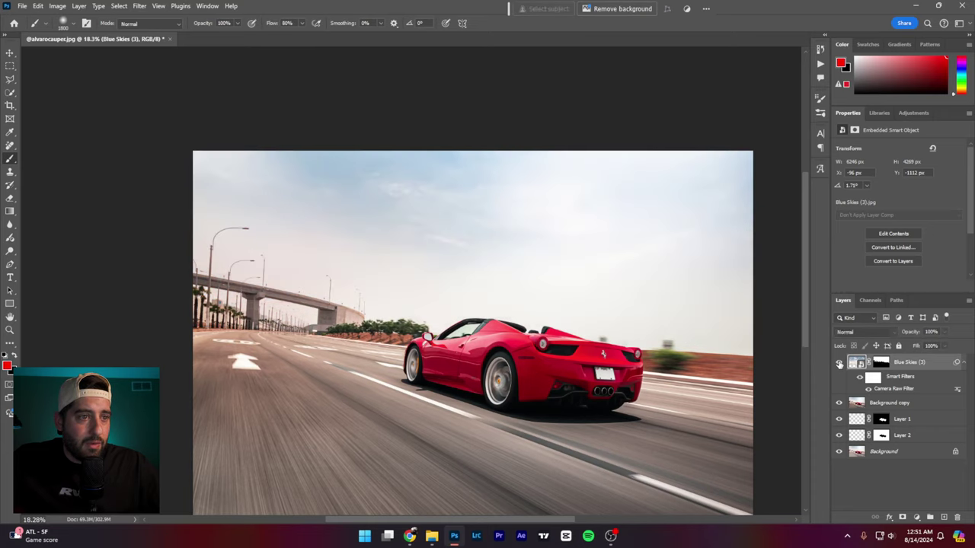
{"action": "left_click", "coordinate": [839, 362]}
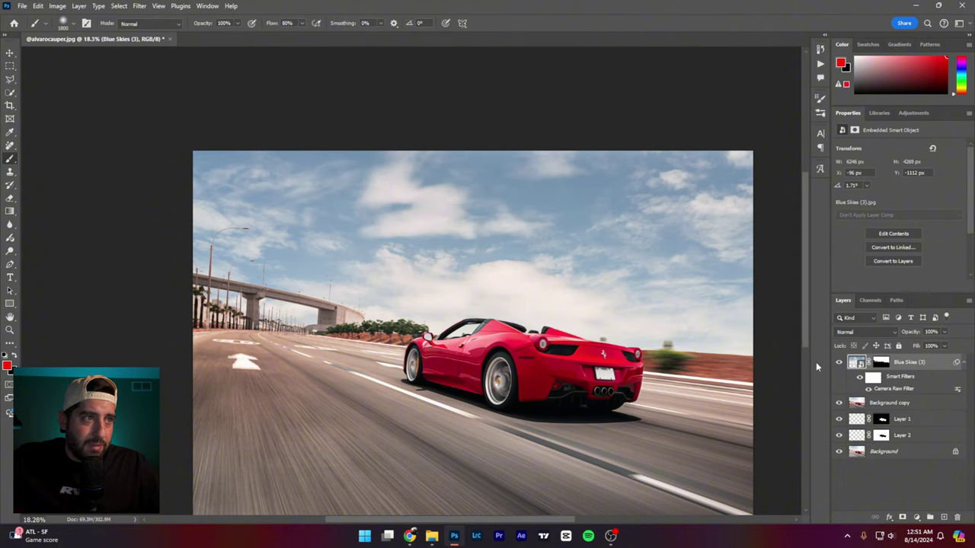
Start a second Camera Raw Filter on the sky layer and set the Color Mixer's Blues luminance to -39.
{"action": "key", "text": "shift+ctrl+a"}
{"action": "left_click", "coordinate": [792, 343]}
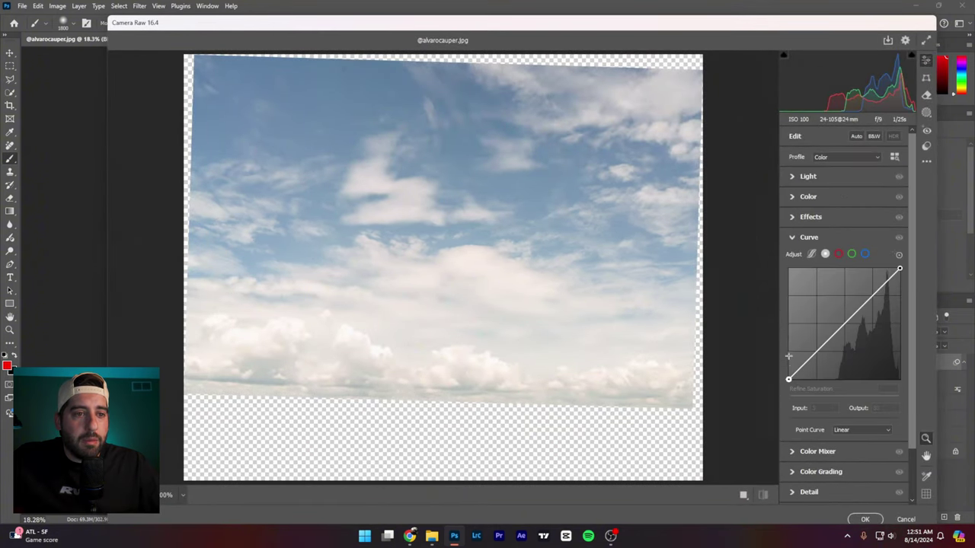
{"action": "left_click", "coordinate": [791, 238]}
{"action": "left_click", "coordinate": [793, 256]}
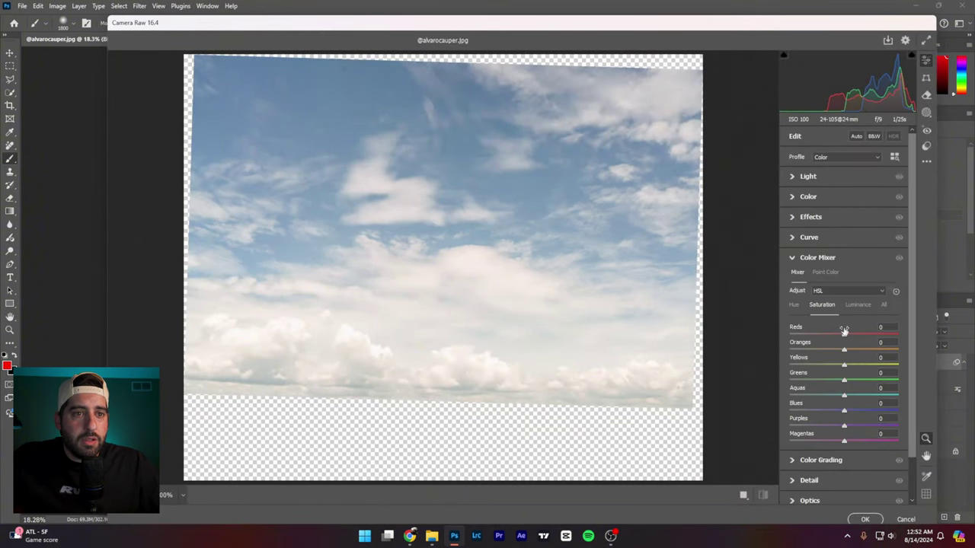
{"action": "left_click", "coordinate": [857, 304]}
{"action": "left_click_drag", "start_coordinate": [844, 410], "coordinate": [822, 413]}
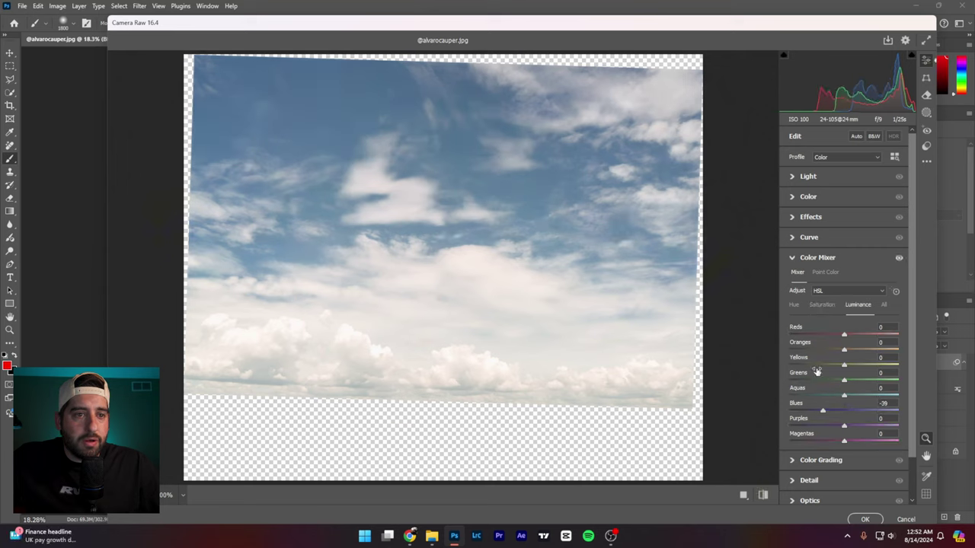
Set the Blues saturation to +22, shift the Blues hue toward teal, and apply the filter.
{"action": "left_click", "coordinate": [822, 306]}
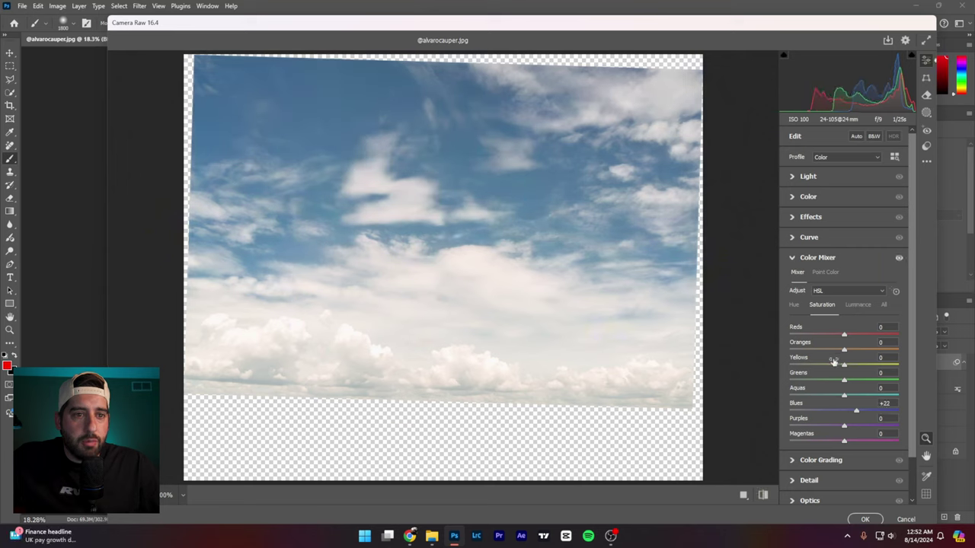
{"action": "left_click", "coordinate": [794, 305]}
{"action": "left_click_drag", "start_coordinate": [844, 411], "coordinate": [833, 417]}
{"action": "left_click", "coordinate": [864, 520]}
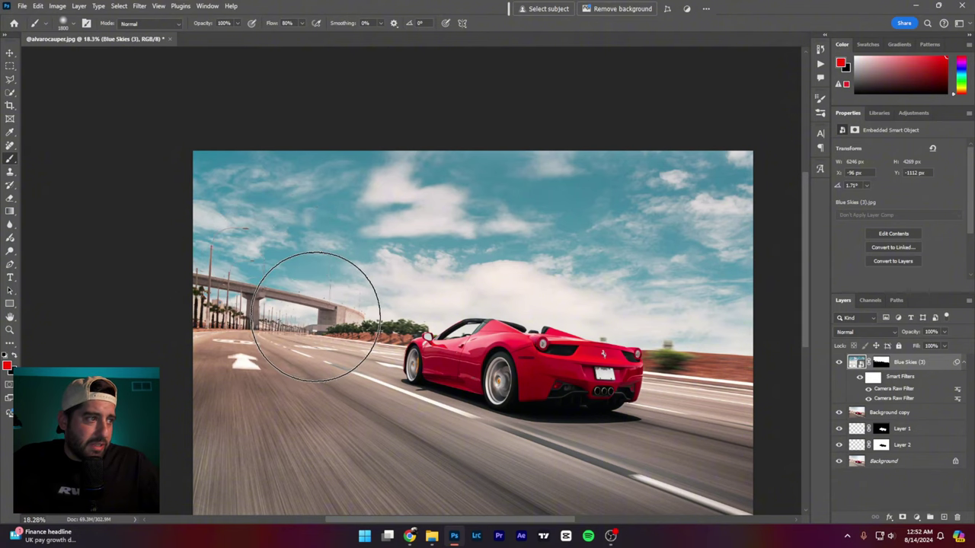
Add a new layer above the sky and stamp all visible layers into it for use with the Remove tool.
{"action": "left_click", "coordinate": [943, 518]}
{"action": "left_click", "coordinate": [10, 144]}
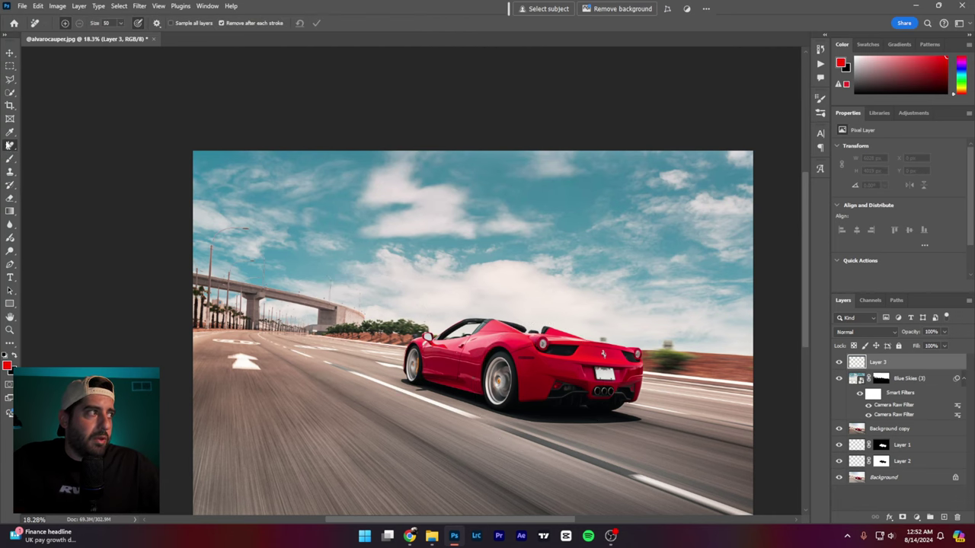
{"action": "scroll", "coordinate": [194, 215], "scroll_direction": "up", "scroll_amount": 5}
{"action": "scroll", "coordinate": [341, 396], "scroll_direction": "down", "scroll_amount": 3}
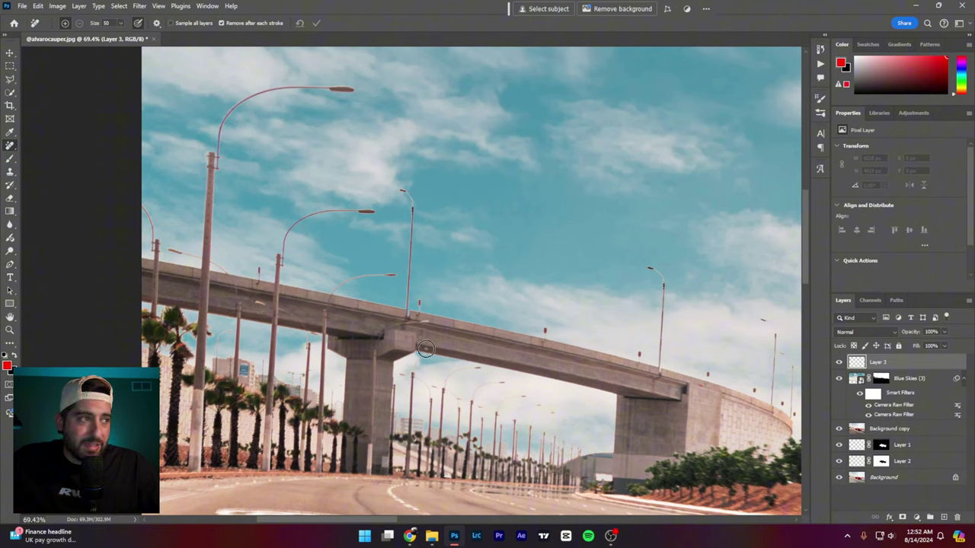
{"action": "left_click", "coordinate": [913, 467], "text": "shift"}
{"action": "key", "text": "ctrl+alt+shift+e"}
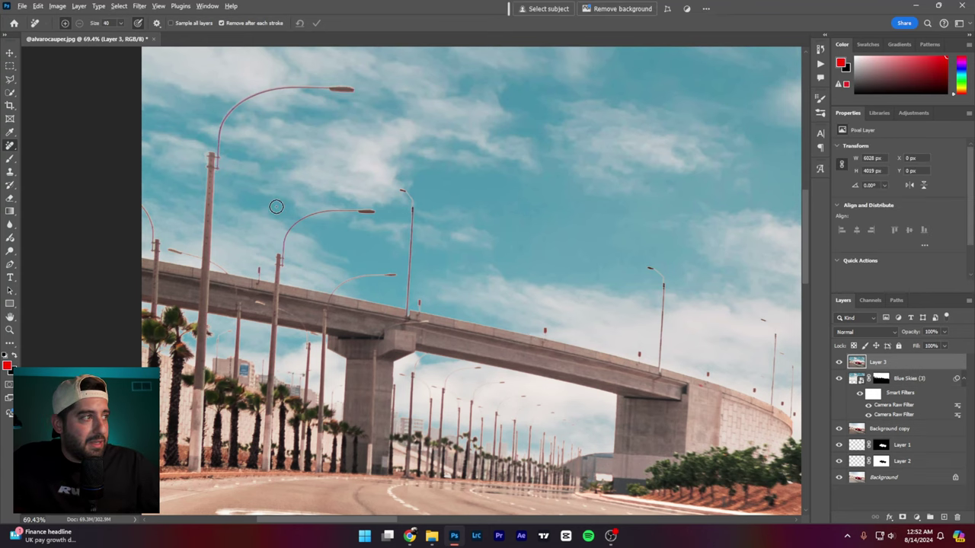
Remove the largest foreground street lamp at the photo's left, from its curved arm down to the pole's base, with the Remove tool.
{"action": "scroll", "coordinate": [210, 245], "scroll_direction": "down", "scroll_amount": 1}
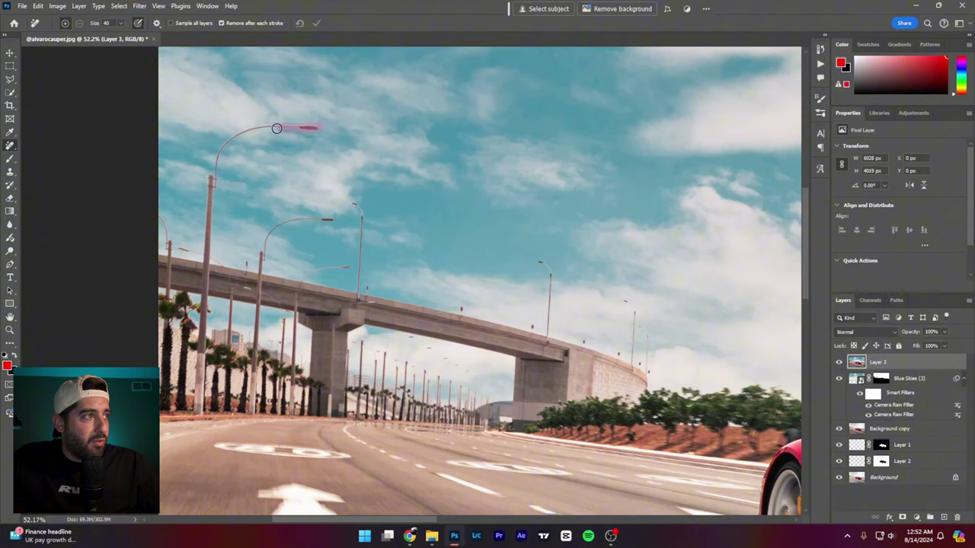
{"action": "left_click_drag", "start_coordinate": [277, 128], "coordinate": [231, 134]}
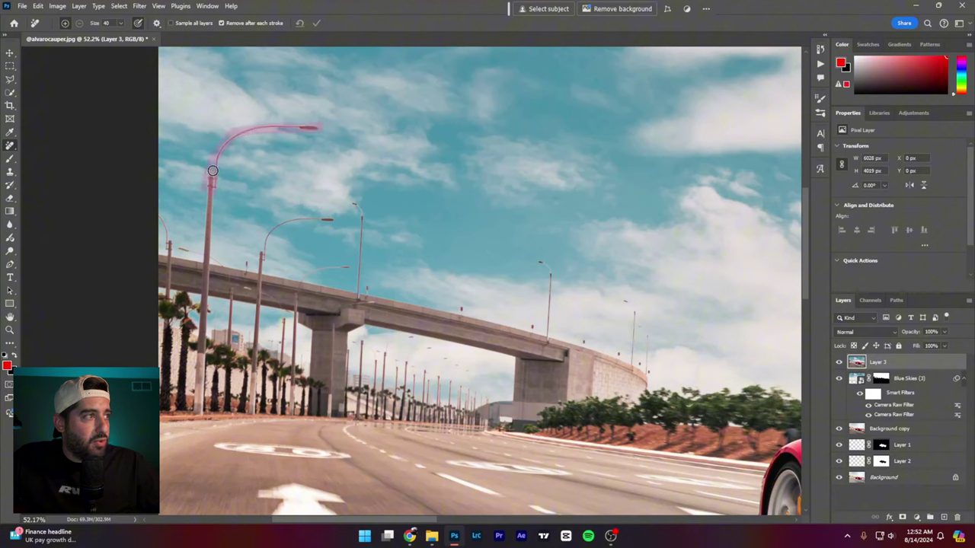
{"action": "left_click_drag", "start_coordinate": [209, 233], "coordinate": [206, 260]}
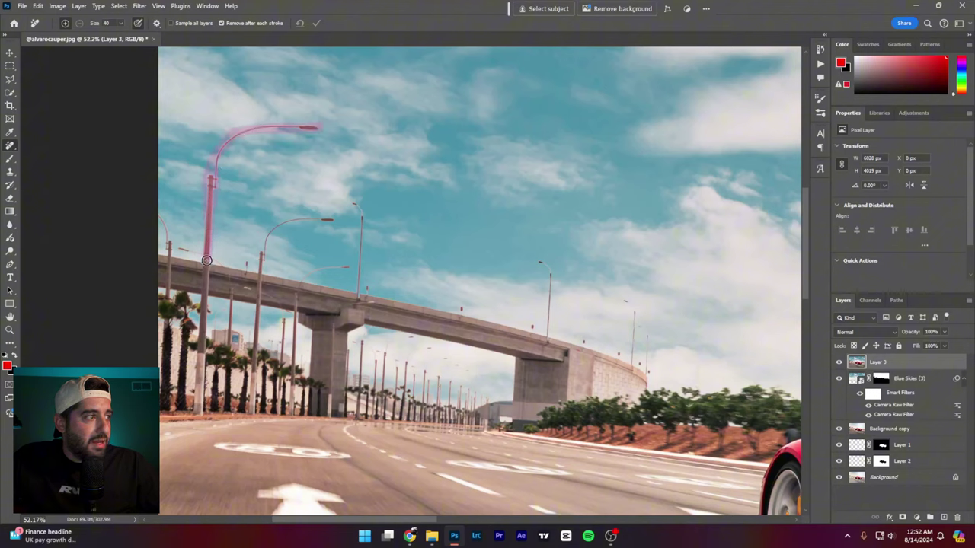
{"action": "left_click_drag", "start_coordinate": [204, 312], "coordinate": [200, 373]}
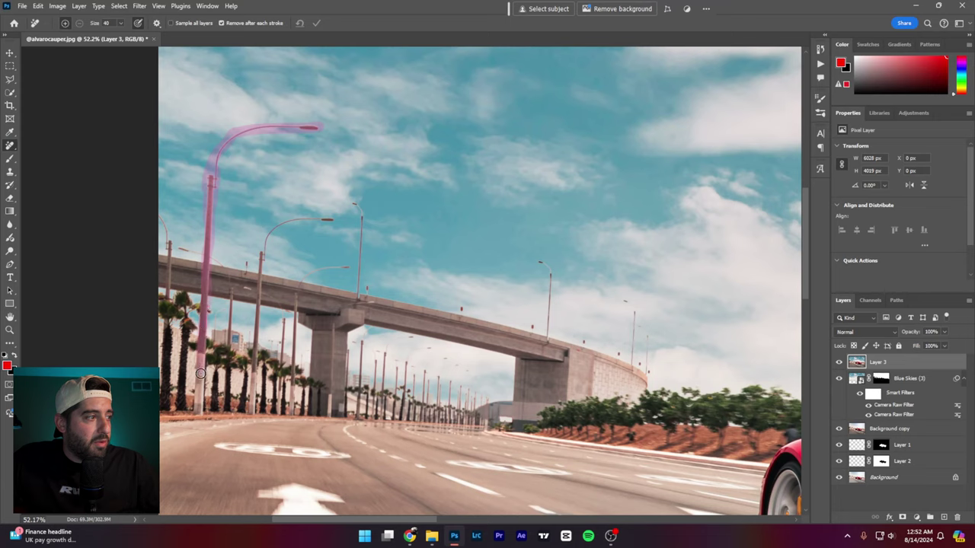
{"action": "left_click_drag", "start_coordinate": [196, 407], "coordinate": [197, 409]}
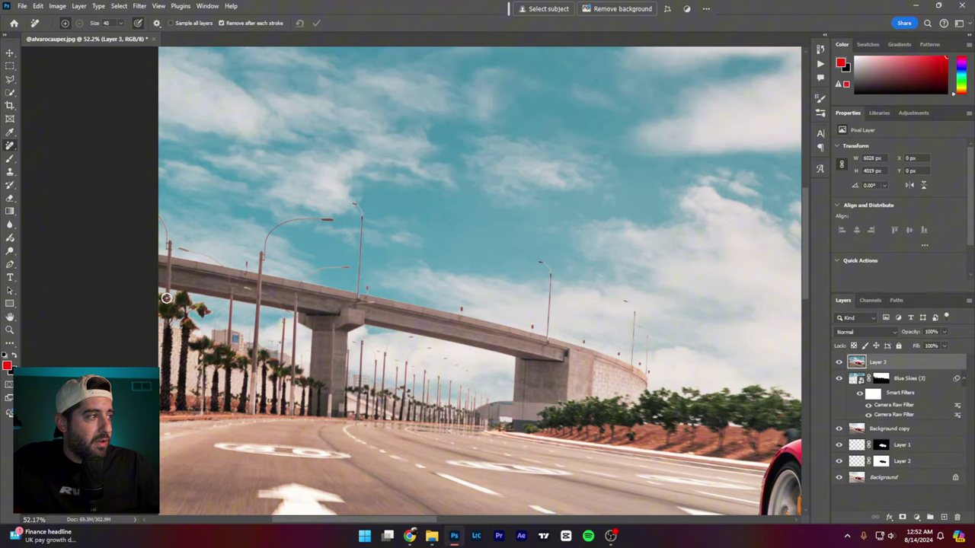
Remove the remaining tall street lamps around the left half of the overpass, including the one at the photo's left edge.
{"action": "left_click_drag", "start_coordinate": [169, 243], "coordinate": [152, 211]}
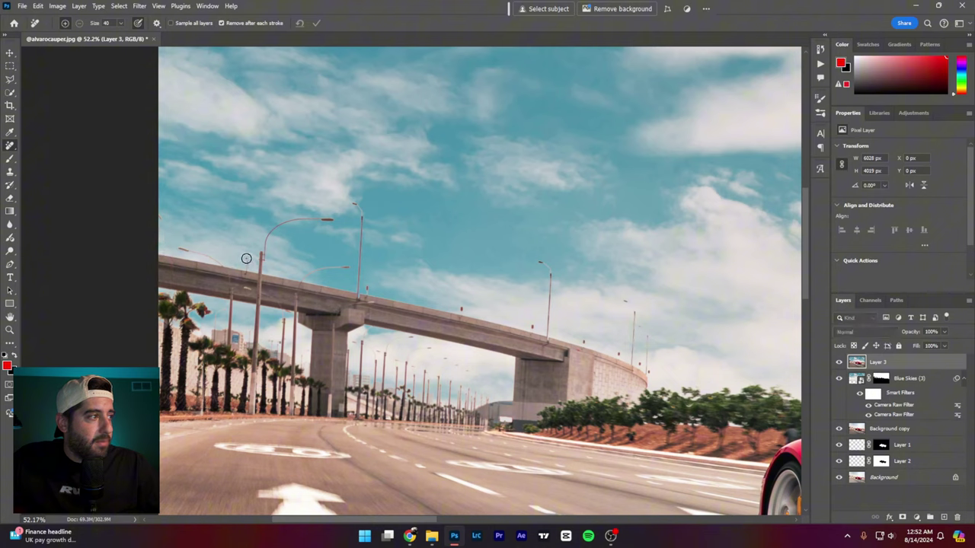
{"action": "left_click_drag", "start_coordinate": [282, 219], "coordinate": [333, 219]}
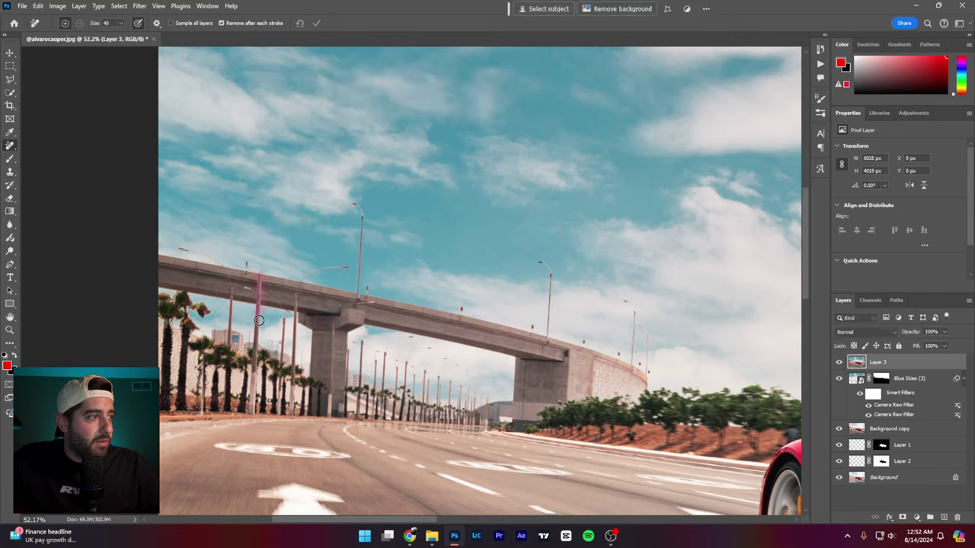
{"action": "left_click_drag", "start_coordinate": [259, 320], "coordinate": [250, 416]}
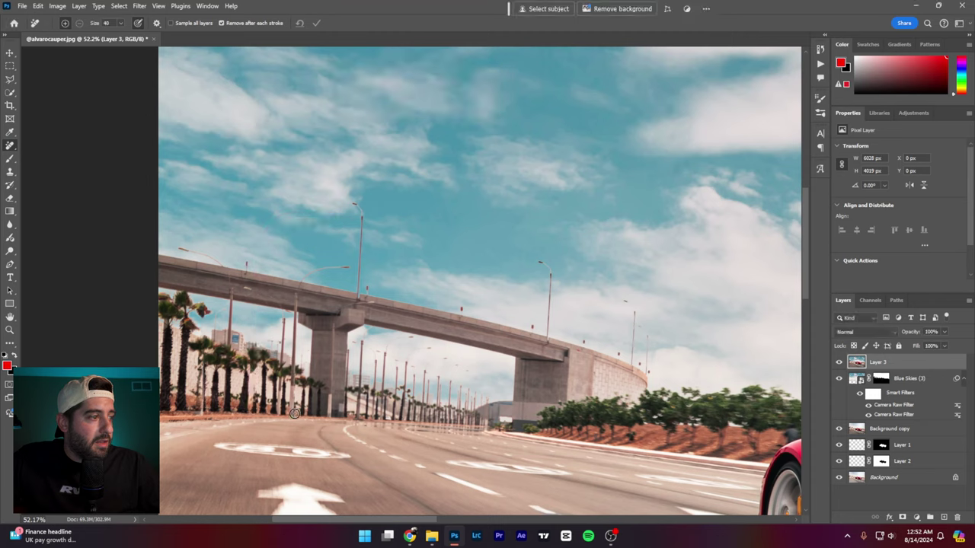
{"action": "mouse_move", "coordinate": [293, 390]}
{"action": "left_mouse_down"}
{"action": "mouse_move", "coordinate": [298, 286]}
{"action": "mouse_move", "coordinate": [336, 268]}
{"action": "left_mouse_up"}
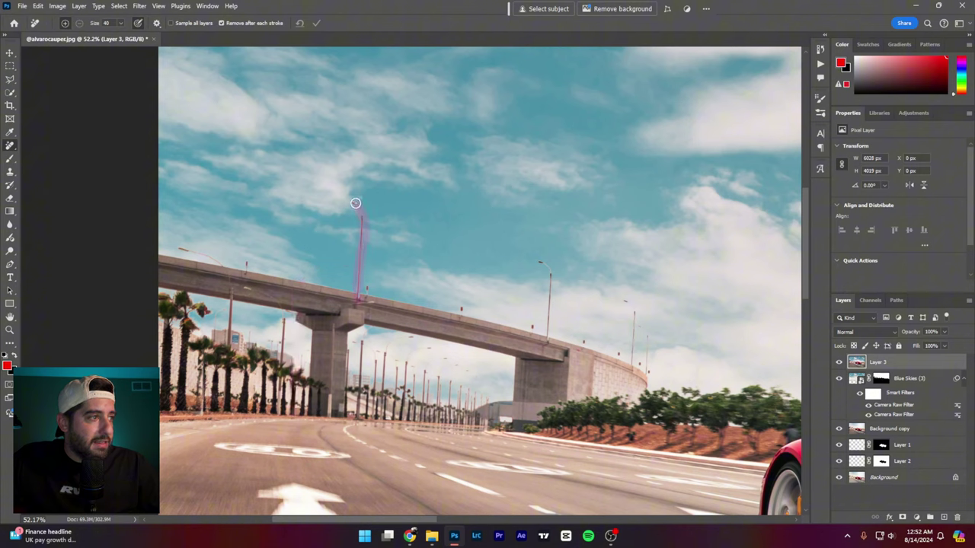
{"action": "left_click_drag", "start_coordinate": [355, 203], "coordinate": [354, 204]}
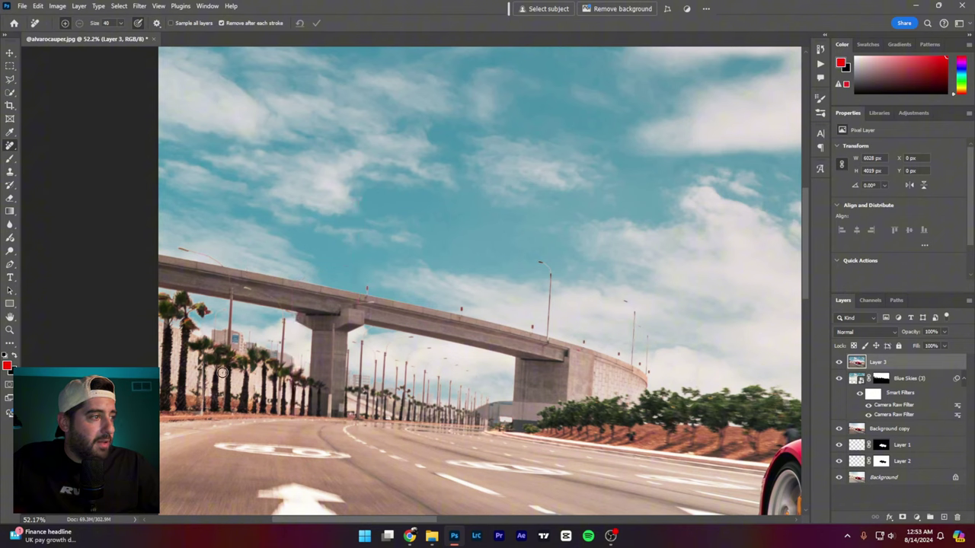
{"action": "mouse_move", "coordinate": [222, 372]}
{"action": "left_mouse_down"}
{"action": "mouse_move", "coordinate": [223, 271]}
{"action": "mouse_move", "coordinate": [178, 245]}
{"action": "left_mouse_up"}
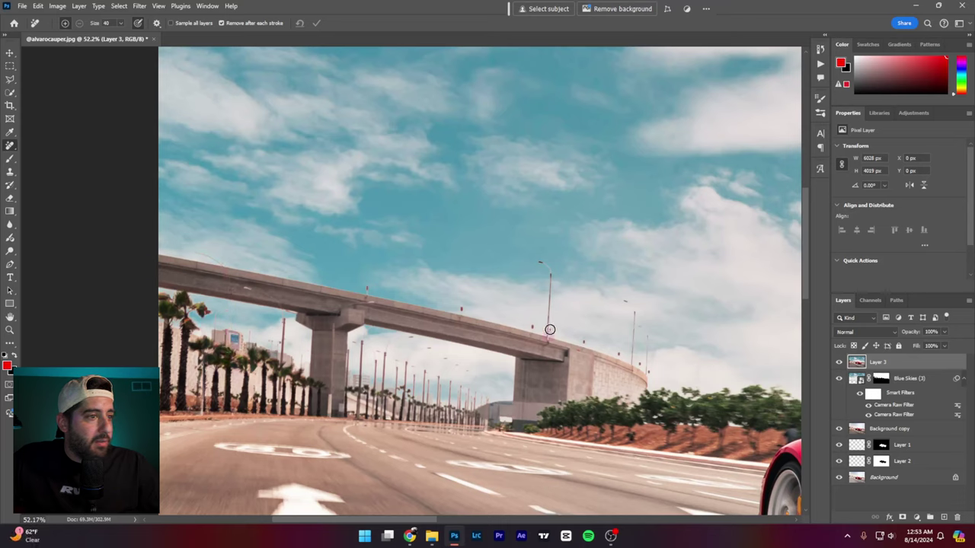
Remove the three thin lamp posts rising above the right half of the overpass.
{"action": "left_click_drag", "start_coordinate": [549, 329], "coordinate": [543, 263]}
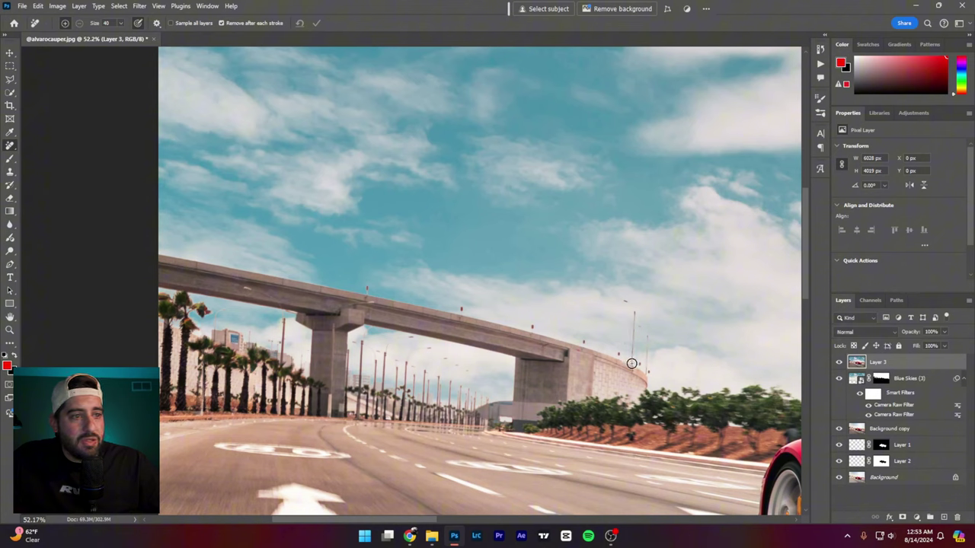
{"action": "left_click_drag", "start_coordinate": [631, 363], "coordinate": [635, 315]}
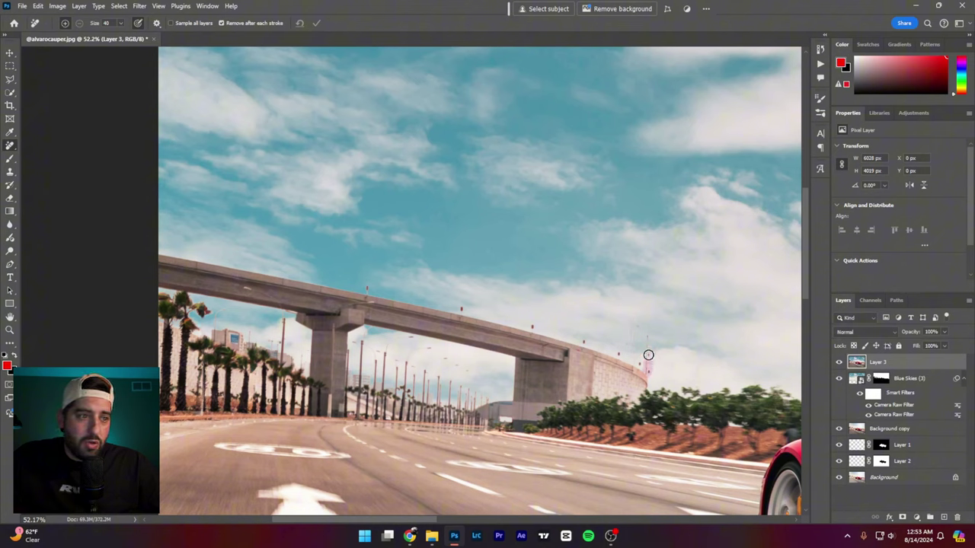
{"action": "left_click_drag", "start_coordinate": [648, 354], "coordinate": [647, 337]}
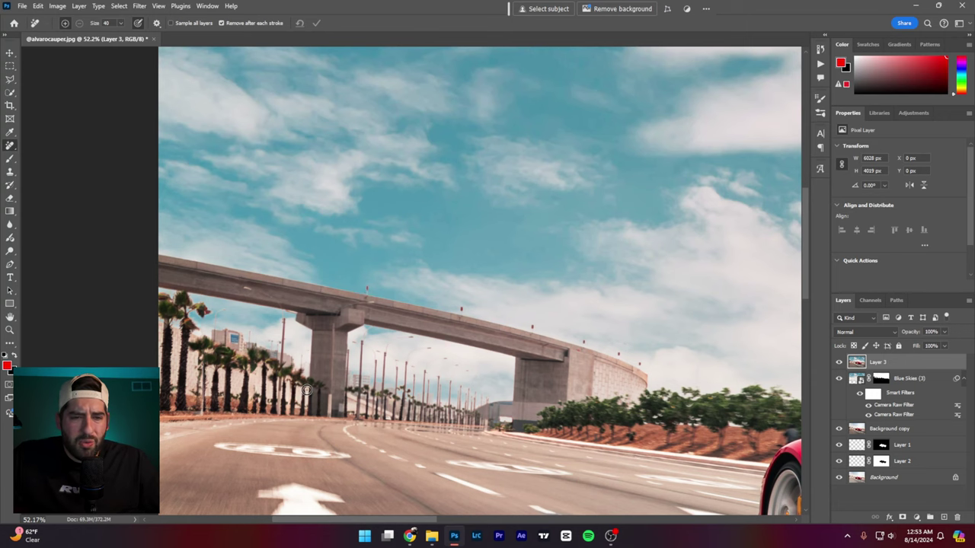
Remove the larger lamp posts standing against the sky beneath the overpass, between its two supports.
{"action": "left_click_drag", "start_coordinate": [628, 425], "coordinate": [708, 395]}
{"action": "scroll", "coordinate": [494, 322], "scroll_direction": "up", "scroll_amount": 4}
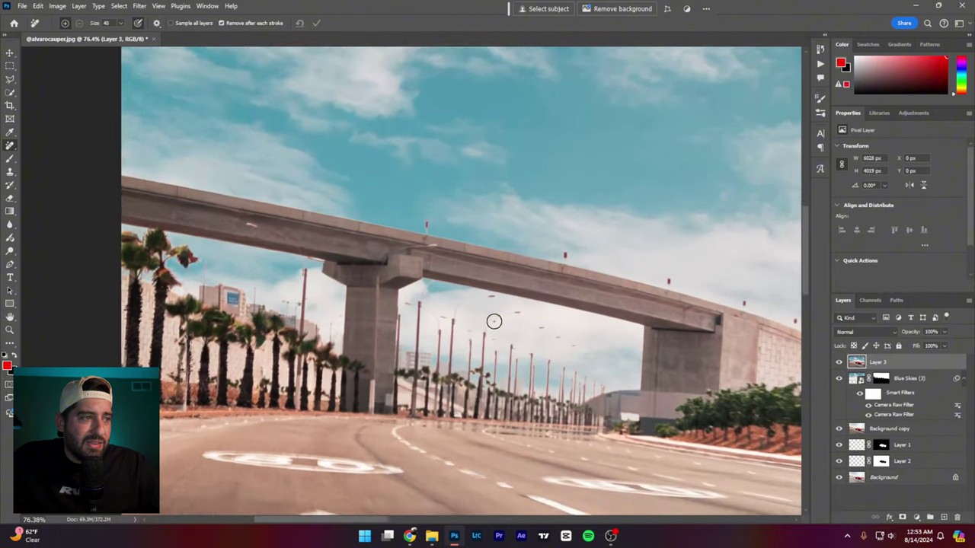
{"action": "scroll", "coordinate": [493, 321], "scroll_direction": "up", "scroll_amount": 1}
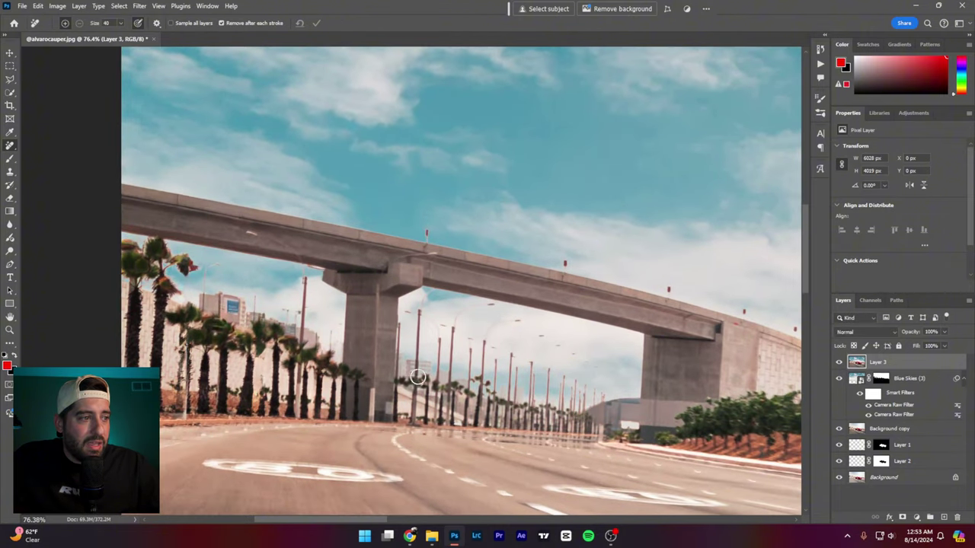
{"action": "left_click_drag", "start_coordinate": [415, 370], "coordinate": [417, 315]}
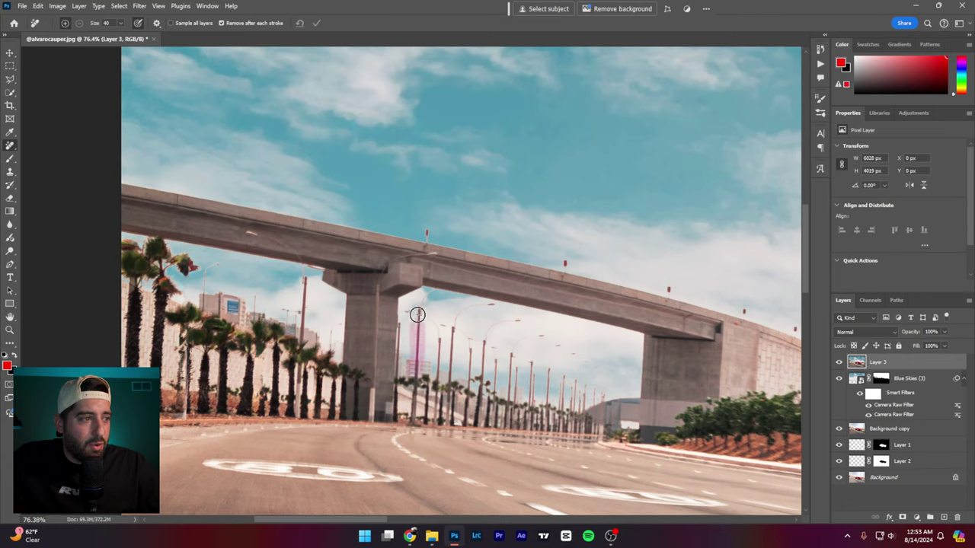
{"action": "left_click_drag", "start_coordinate": [453, 383], "coordinate": [467, 313]}
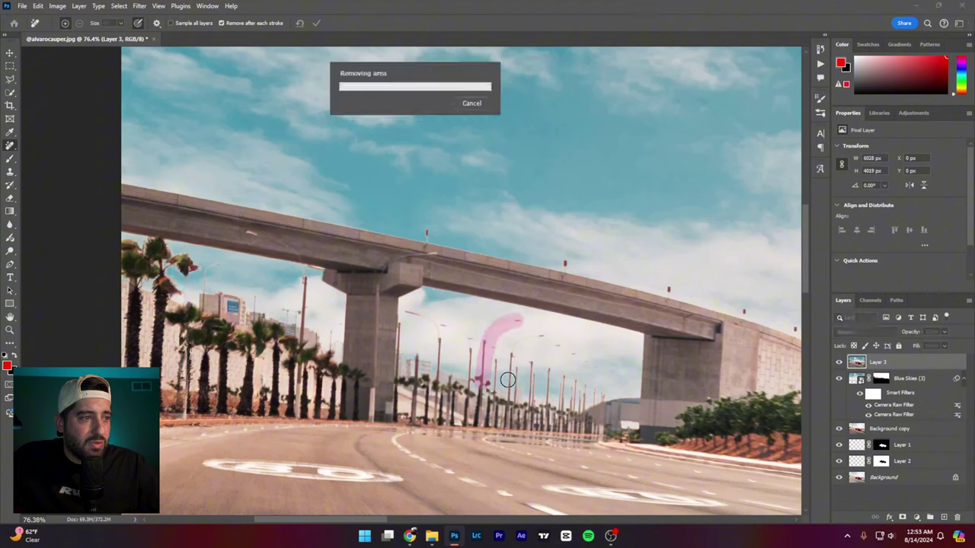
{"action": "mouse_move", "coordinate": [507, 398]}
{"action": "left_mouse_down"}
{"action": "mouse_move", "coordinate": [520, 344]}
{"action": "mouse_move", "coordinate": [544, 339]}
{"action": "left_mouse_up"}
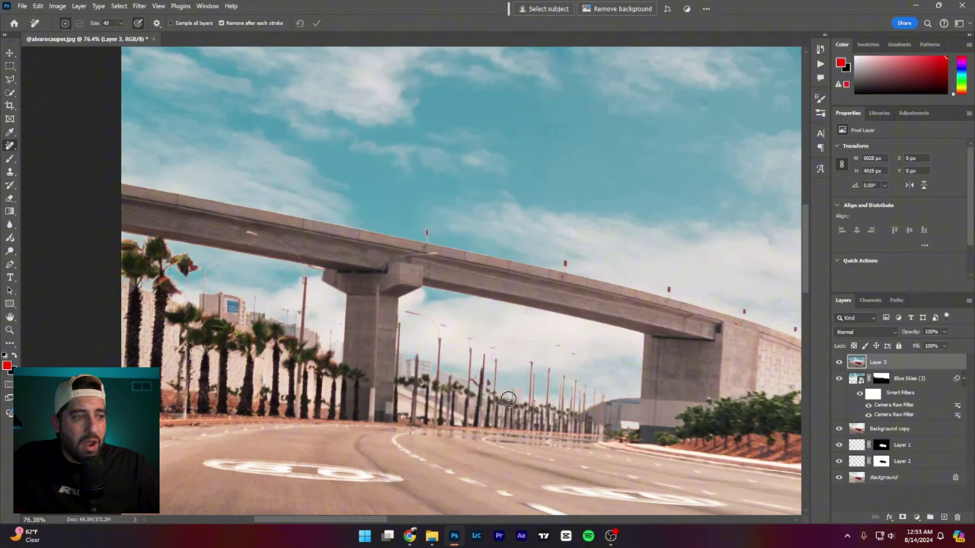
{"action": "mouse_move", "coordinate": [495, 394]}
{"action": "left_mouse_down"}
{"action": "mouse_move", "coordinate": [484, 355]}
{"action": "mouse_move", "coordinate": [473, 350]}
{"action": "mouse_move", "coordinate": [460, 378]}
{"action": "mouse_move", "coordinate": [415, 319]}
{"action": "mouse_move", "coordinate": [482, 334]}
{"action": "left_mouse_up"}
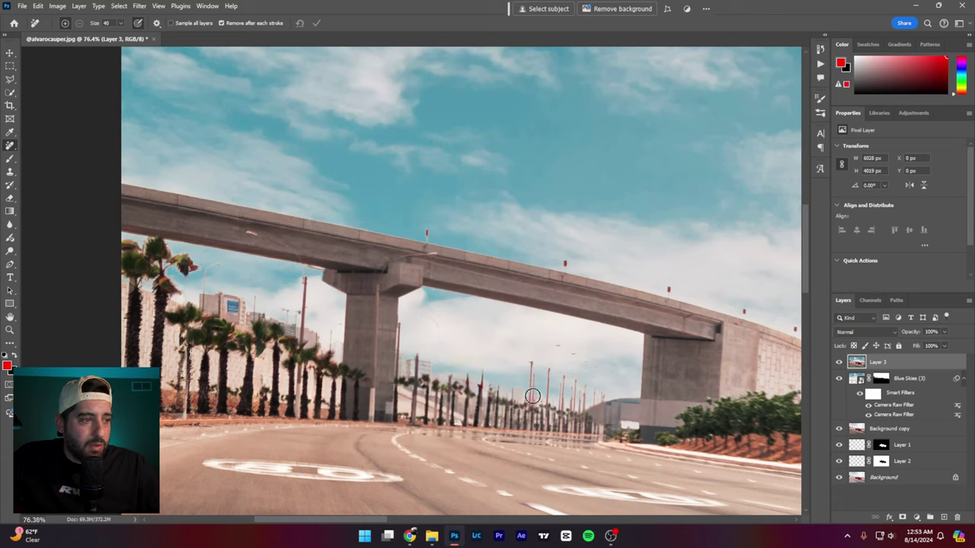
Remove the small distant lamp posts beneath the overpass, the leftover pole fragments and the tall pole among the palm trees.
{"action": "mouse_move", "coordinate": [533, 398]}
{"action": "left_mouse_down"}
{"action": "mouse_move", "coordinate": [534, 362]}
{"action": "mouse_move", "coordinate": [556, 344]}
{"action": "left_mouse_up"}
{"action": "left_click_drag", "start_coordinate": [547, 411], "coordinate": [551, 358]}
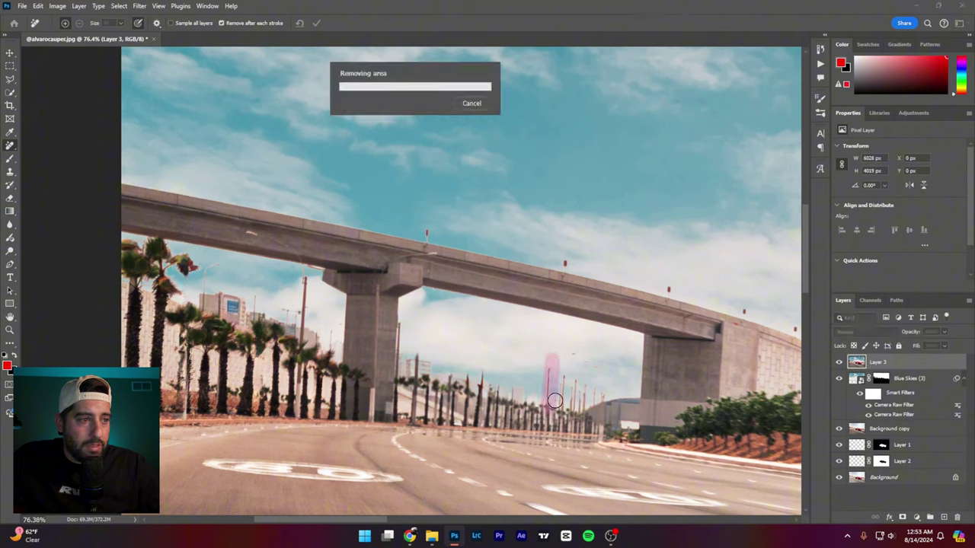
{"action": "left_click_drag", "start_coordinate": [562, 410], "coordinate": [572, 356]}
{"action": "left_click_drag", "start_coordinate": [575, 400], "coordinate": [577, 367]}
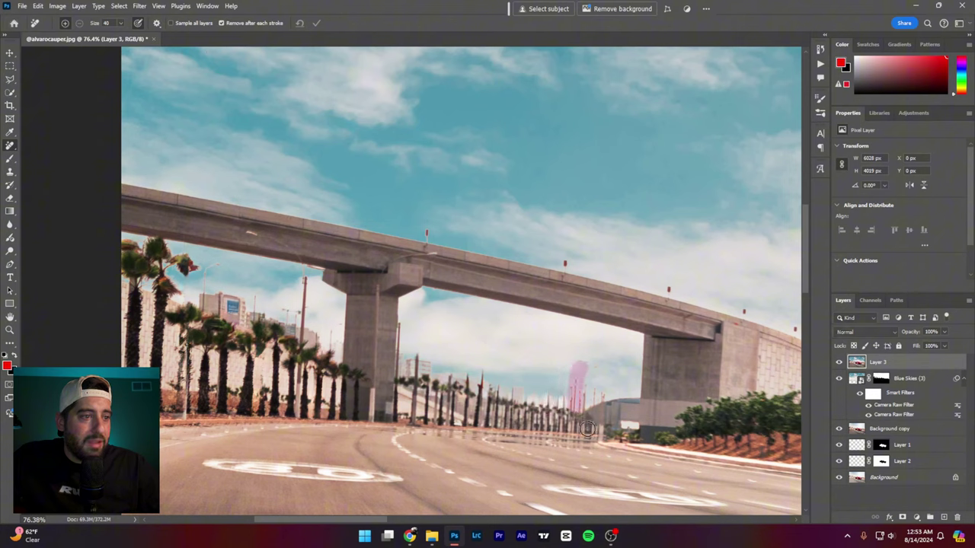
{"action": "left_click_drag", "start_coordinate": [603, 404], "coordinate": [601, 378]}
{"action": "left_click_drag", "start_coordinate": [568, 407], "coordinate": [571, 381]}
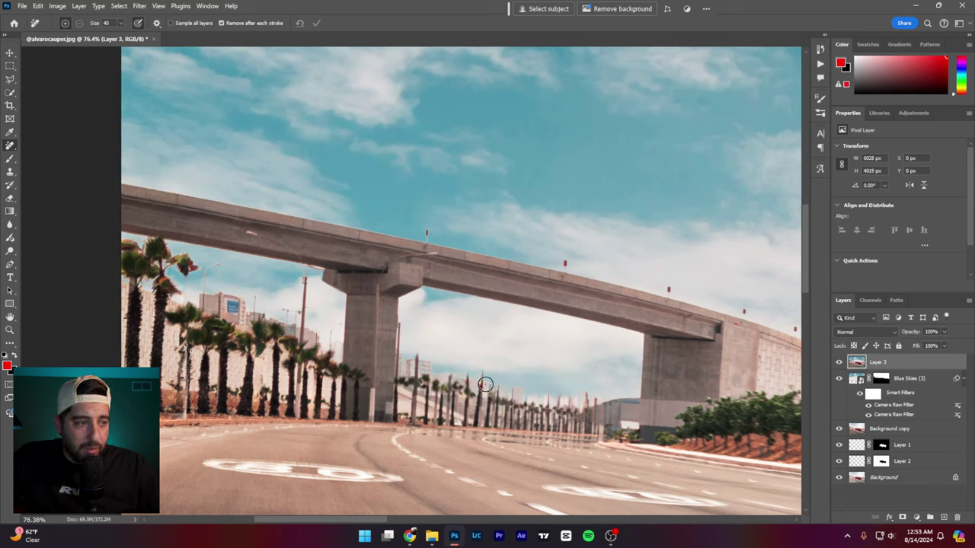
{"action": "left_click_drag", "start_coordinate": [485, 390], "coordinate": [486, 350]}
{"action": "mouse_move", "coordinate": [298, 341]}
{"action": "left_mouse_down"}
{"action": "mouse_move", "coordinate": [307, 285]}
{"action": "mouse_move", "coordinate": [303, 263]}
{"action": "mouse_move", "coordinate": [276, 242]}
{"action": "left_mouse_up"}
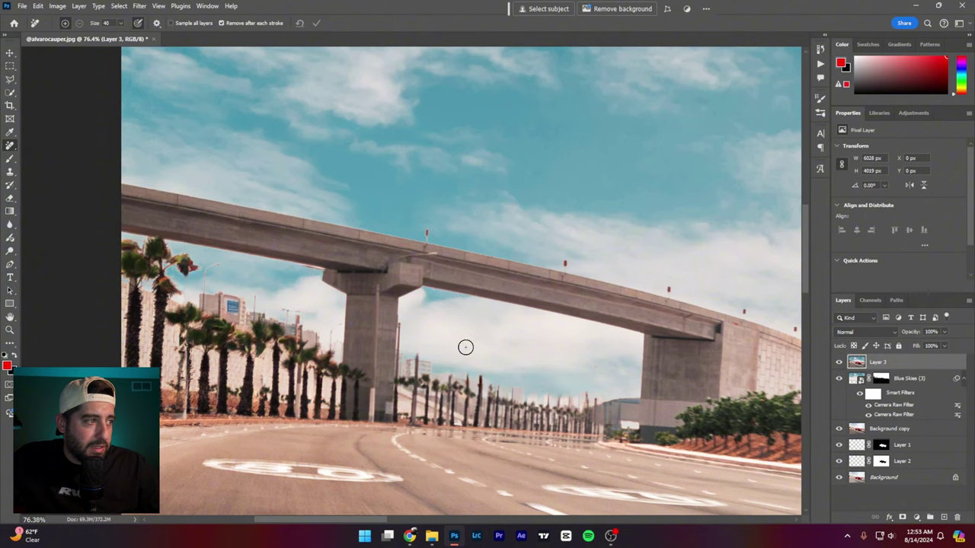
Compare the whole photo with and without the Layer 3 lamp cleanup.
{"action": "scroll", "coordinate": [322, 317], "scroll_direction": "down", "scroll_amount": 7}
{"action": "left_click_drag", "start_coordinate": [597, 344], "coordinate": [533, 323]}
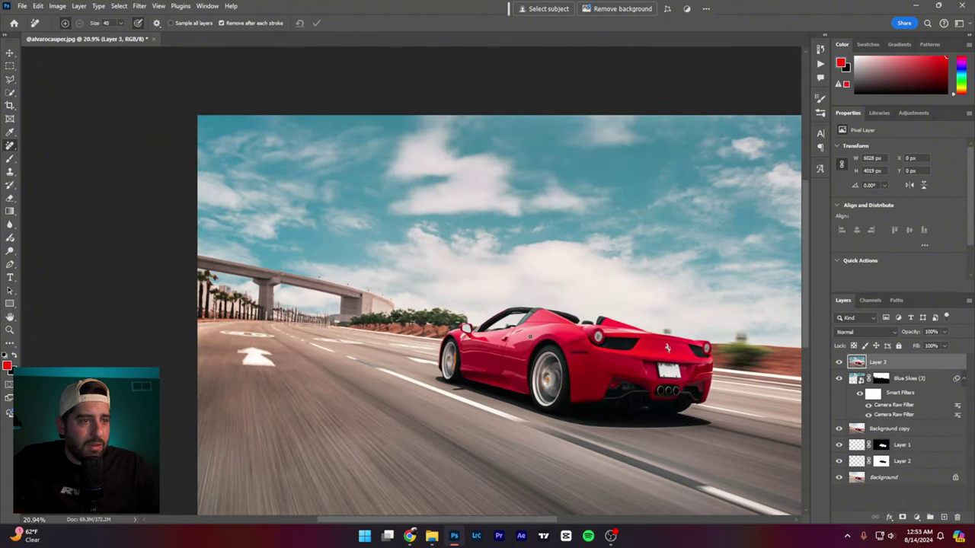
{"action": "scroll", "coordinate": [533, 324], "scroll_direction": "down", "scroll_amount": 4}
{"action": "scroll", "coordinate": [629, 368], "scroll_direction": "up", "scroll_amount": 2}
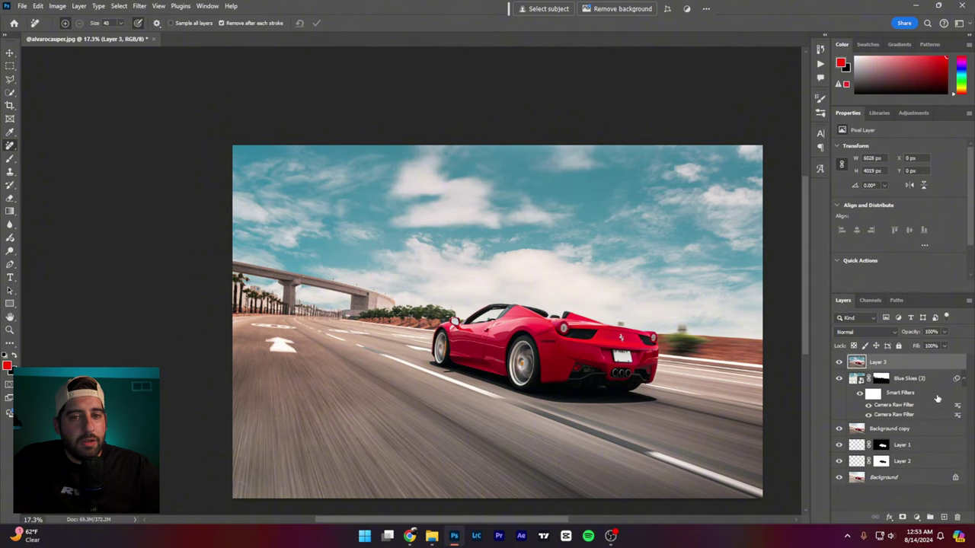
{"action": "left_click", "coordinate": [839, 363]}
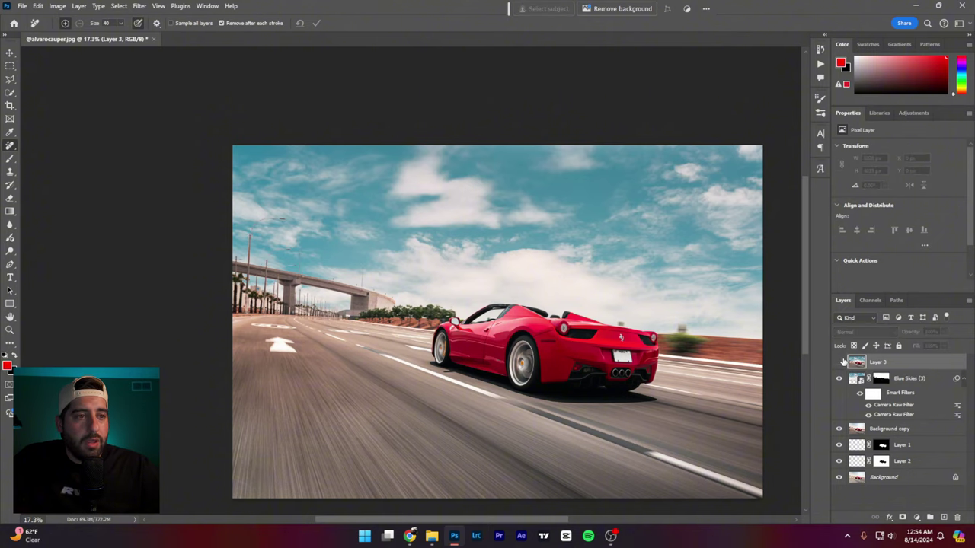
{"action": "left_click", "coordinate": [839, 364]}
Hide all edit layers above the Background to compare with the original photo, and show them all again.
{"action": "left_click_drag", "start_coordinate": [839, 364], "coordinate": [834, 436]}
{"action": "left_click", "coordinate": [839, 460]}
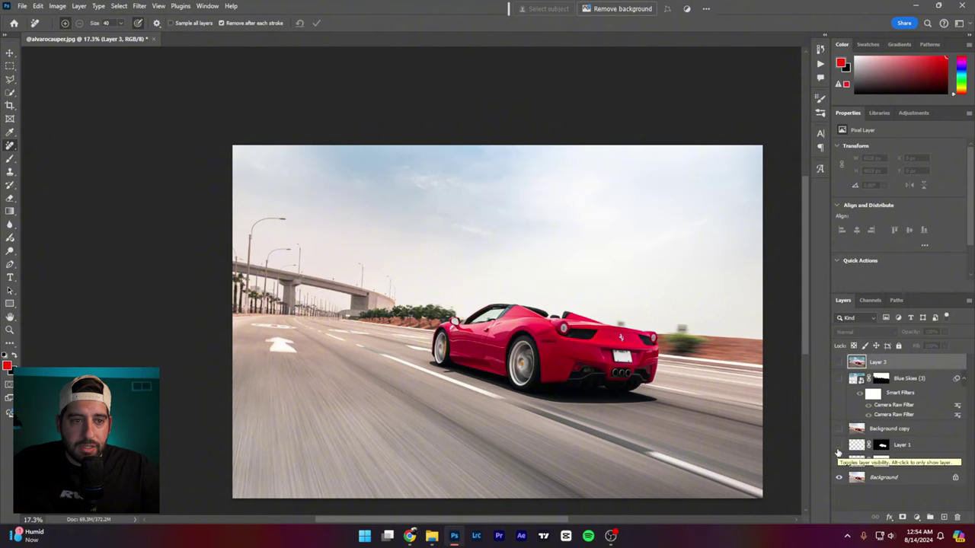
{"action": "left_click_drag", "start_coordinate": [837, 454], "coordinate": [839, 363]}
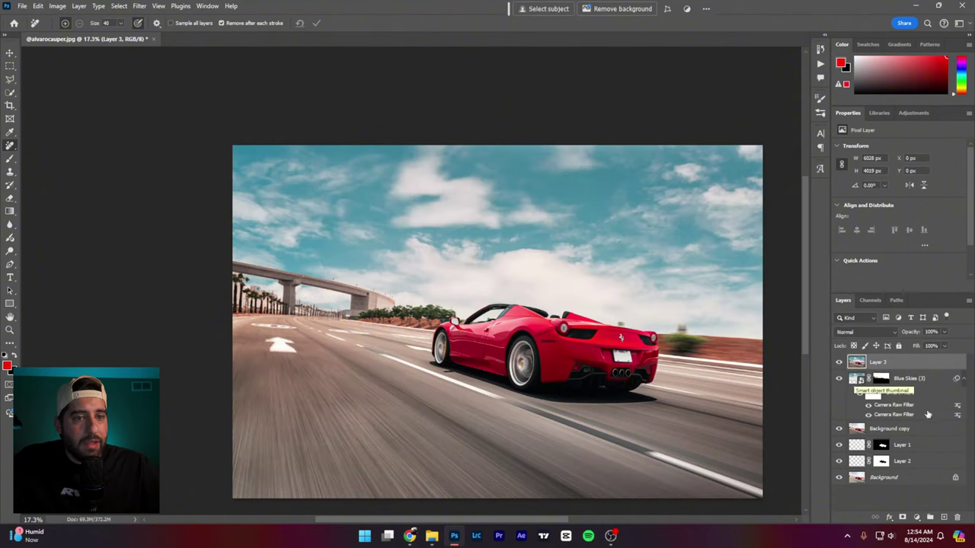
Add a new layer in Soft Light mode and darken the sky's upper-left area with black-to-transparent linear gradients.
{"action": "left_click", "coordinate": [944, 517]}
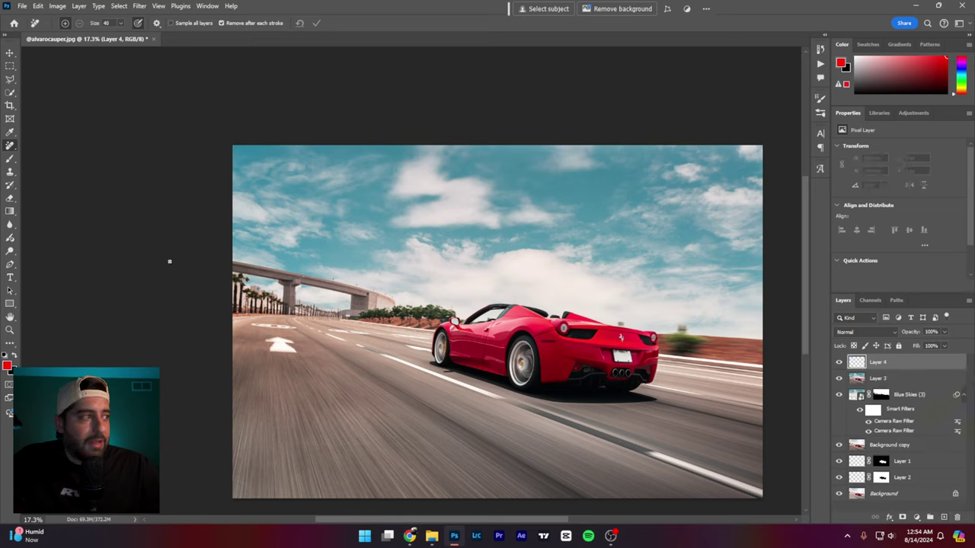
{"action": "key", "text": "g"}
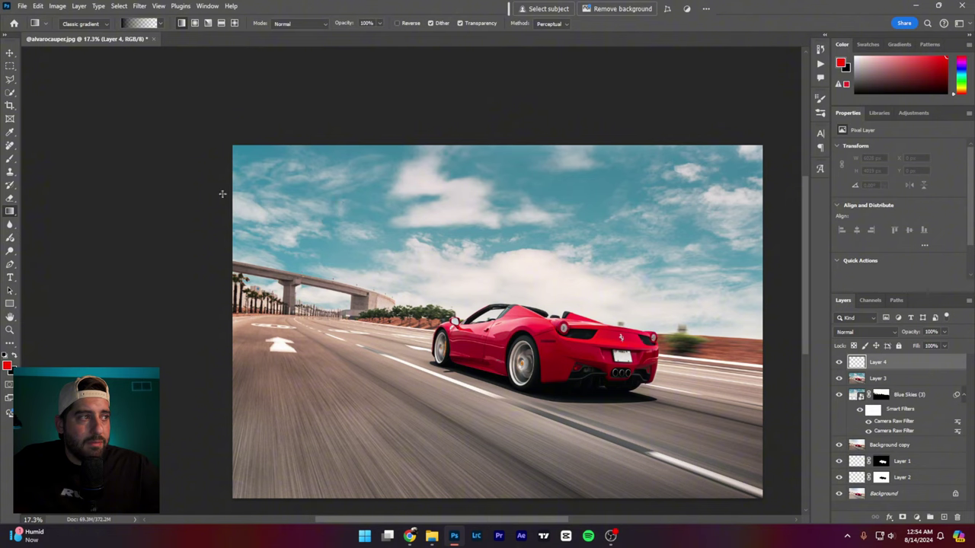
{"action": "left_click_drag", "start_coordinate": [236, 104], "coordinate": [421, 310]}
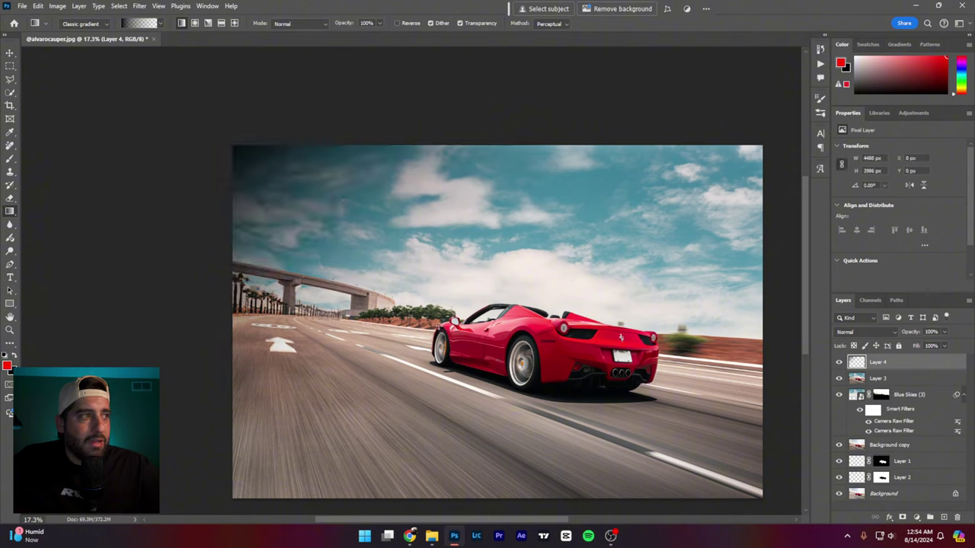
{"action": "key", "text": "ctrl+z"}
{"action": "left_click", "coordinate": [880, 333]}
{"action": "left_click", "coordinate": [865, 374]}
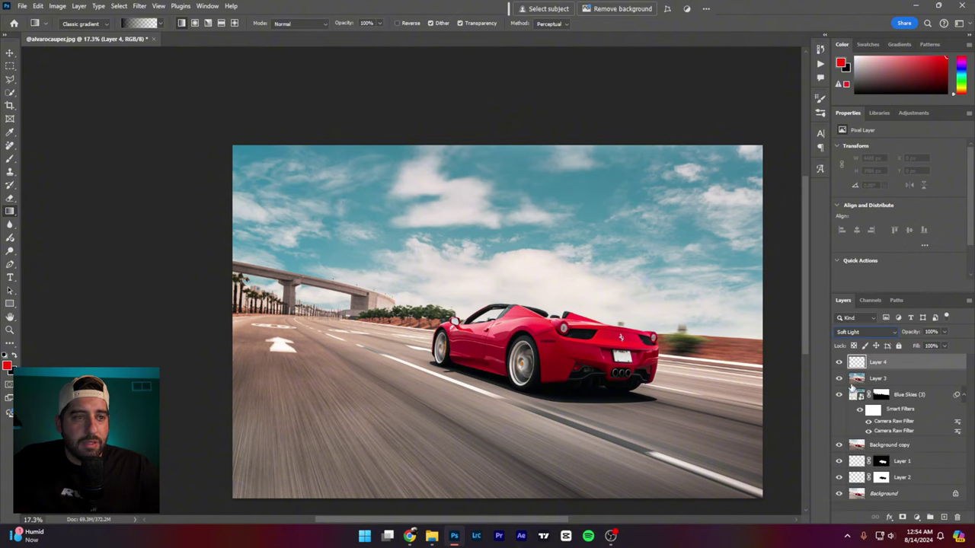
{"action": "left_click_drag", "start_coordinate": [226, 64], "coordinate": [300, 145]}
{"action": "left_click_drag", "start_coordinate": [319, 88], "coordinate": [360, 148]}
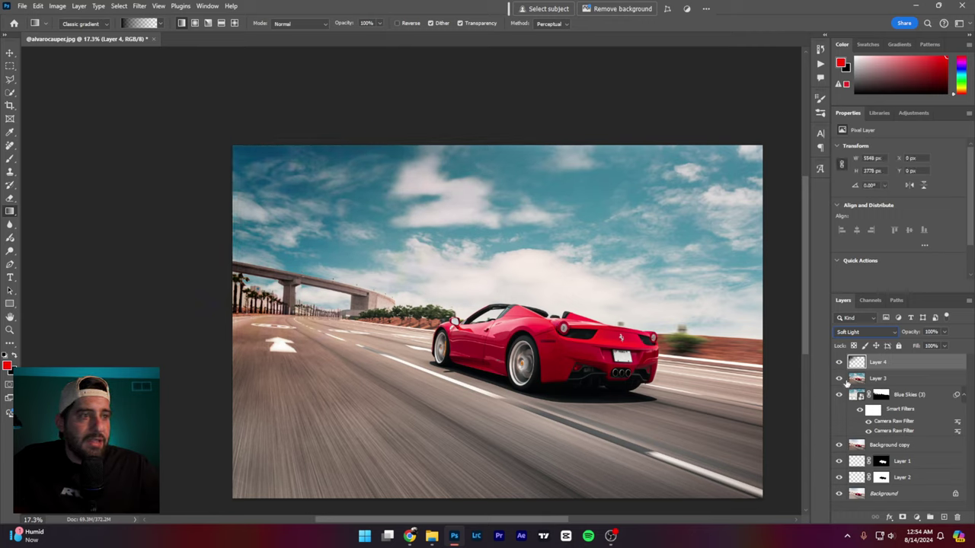
Add a new layer above Layer 4 and set its blend mode to Screen.
{"action": "left_click", "coordinate": [944, 517]}
{"action": "left_click", "coordinate": [869, 332]}
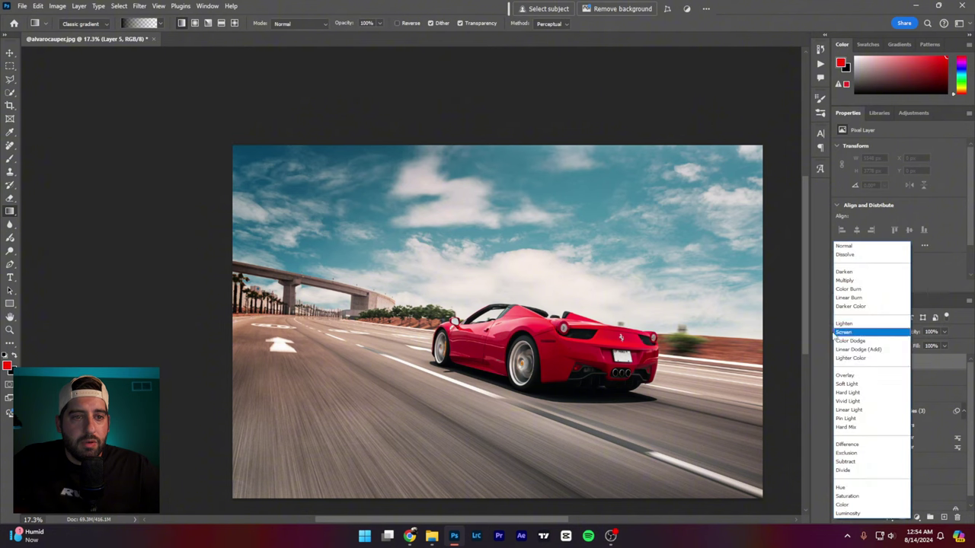
{"action": "left_click", "coordinate": [836, 333]}
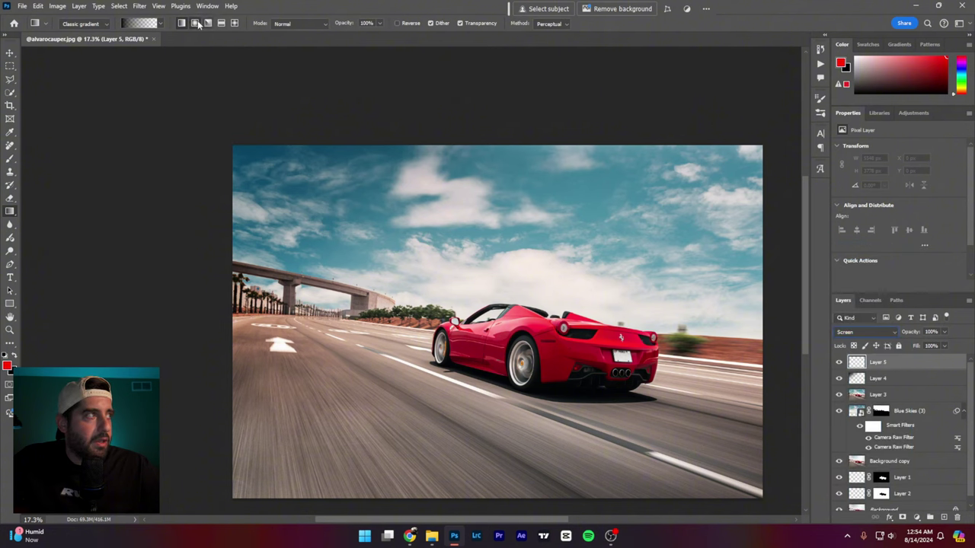
Set up a radial gradient fading from a pale warm cream colour to transparent by recolouring its black stop.
{"action": "left_click", "coordinate": [141, 23]}
{"action": "left_click", "coordinate": [379, 266]}
{"action": "left_click", "coordinate": [425, 309]}
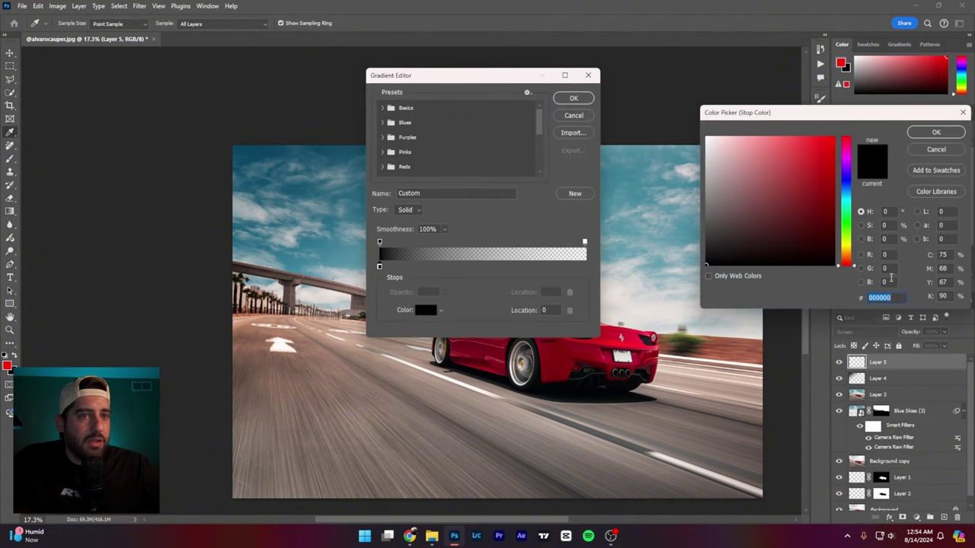
{"action": "left_click_drag", "start_coordinate": [845, 264], "coordinate": [845, 244]}
{"action": "left_click", "coordinate": [722, 132]}
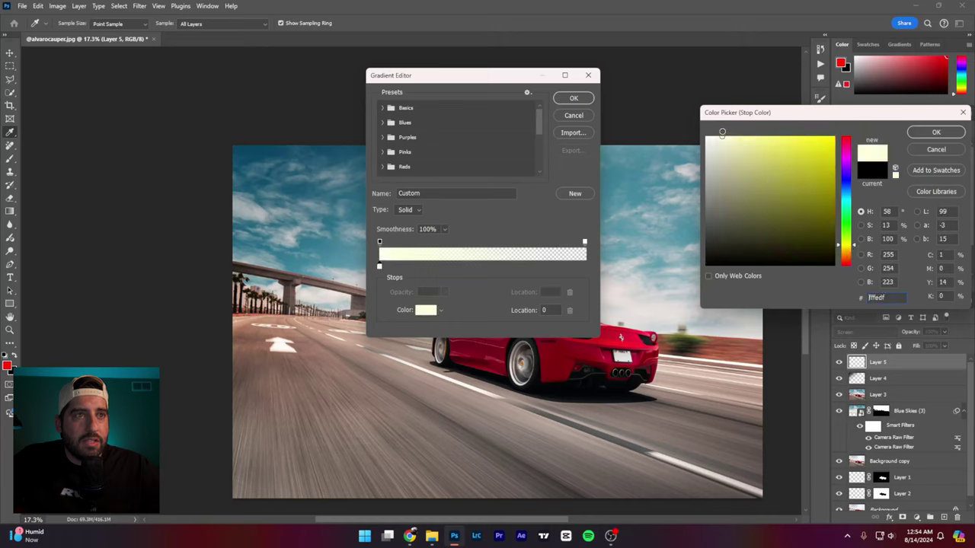
{"action": "left_click_drag", "start_coordinate": [722, 132], "coordinate": [729, 136]}
{"action": "left_click", "coordinate": [846, 248]}
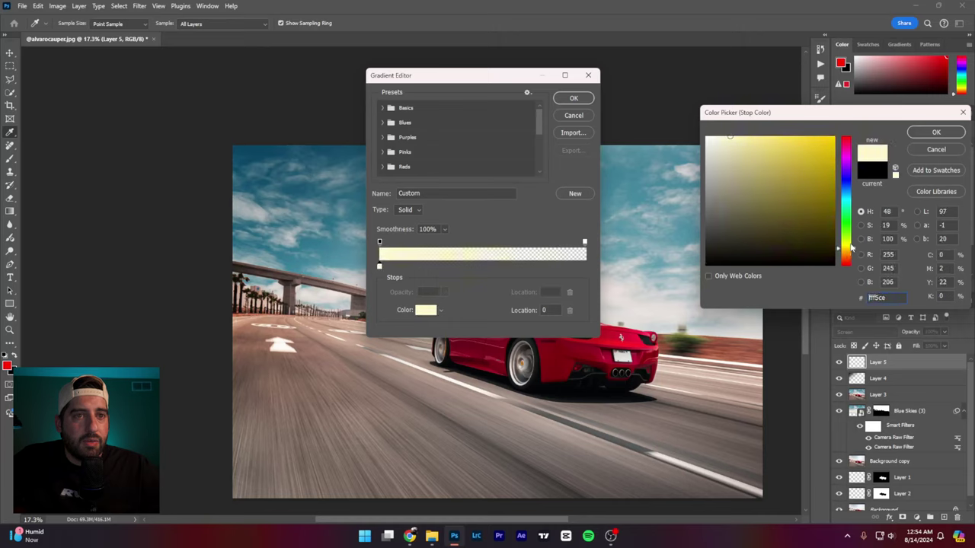
{"action": "left_click_drag", "start_coordinate": [850, 249], "coordinate": [851, 257]}
{"action": "left_click", "coordinate": [936, 132]}
{"action": "left_click", "coordinate": [573, 99]}
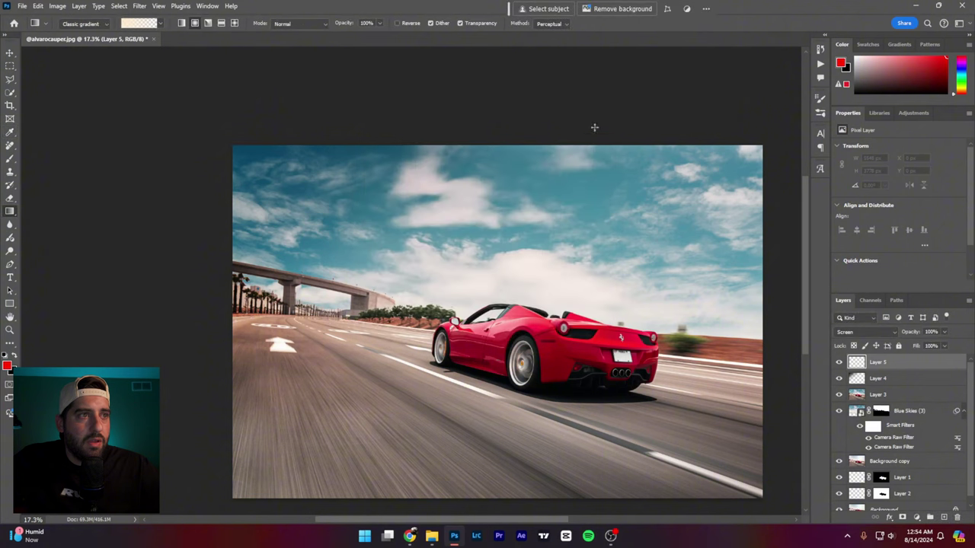
Draw a radial light glow centred above the sky's upper-right part on Layer 5 and enlarge it to about 5209 px wide.
{"action": "mouse_move", "coordinate": [594, 127]}
{"action": "left_mouse_down"}
{"action": "mouse_move", "coordinate": [608, 337]}
{"action": "mouse_move", "coordinate": [605, 325]}
{"action": "left_mouse_up"}
{"action": "key", "text": "ctrl+t"}
{"action": "key", "text": "Return"}
{"action": "scroll", "coordinate": [619, 207], "scroll_direction": "up", "scroll_amount": 1}
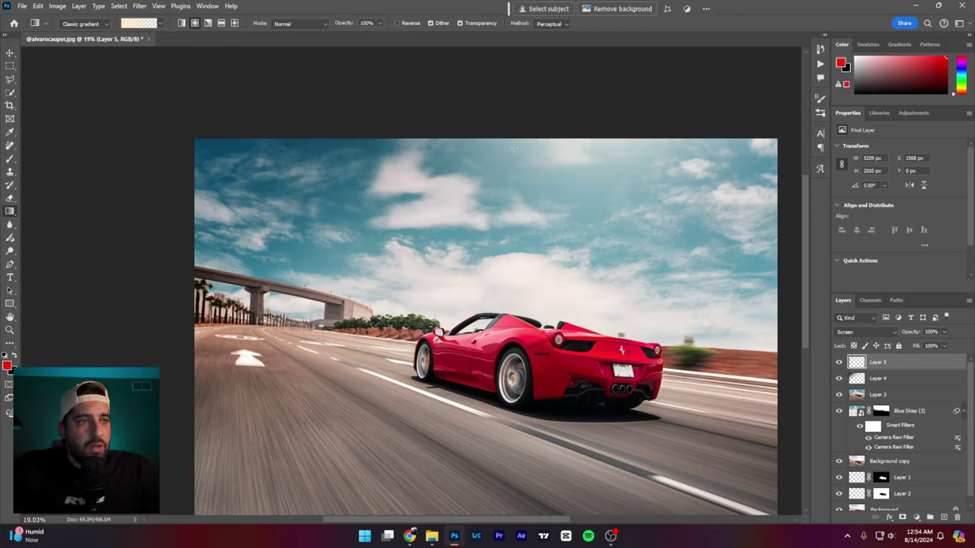
Hide Layers 4 and 5, select Layer 3 and load the Blue Skies (3) layer mask as a selection.
{"action": "left_click", "coordinate": [839, 380]}
{"action": "left_click", "coordinate": [839, 363]}
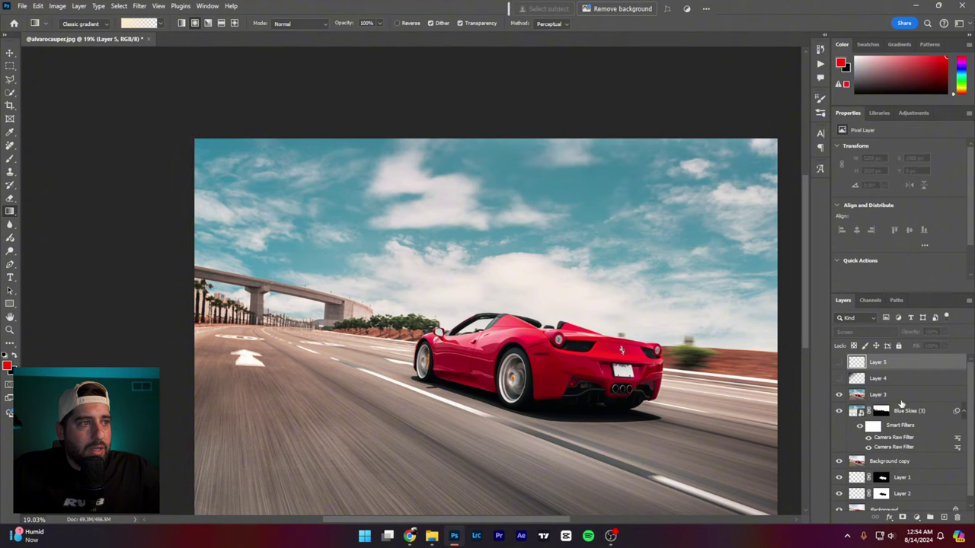
{"action": "left_click", "coordinate": [907, 383]}
{"action": "left_click", "coordinate": [908, 396]}
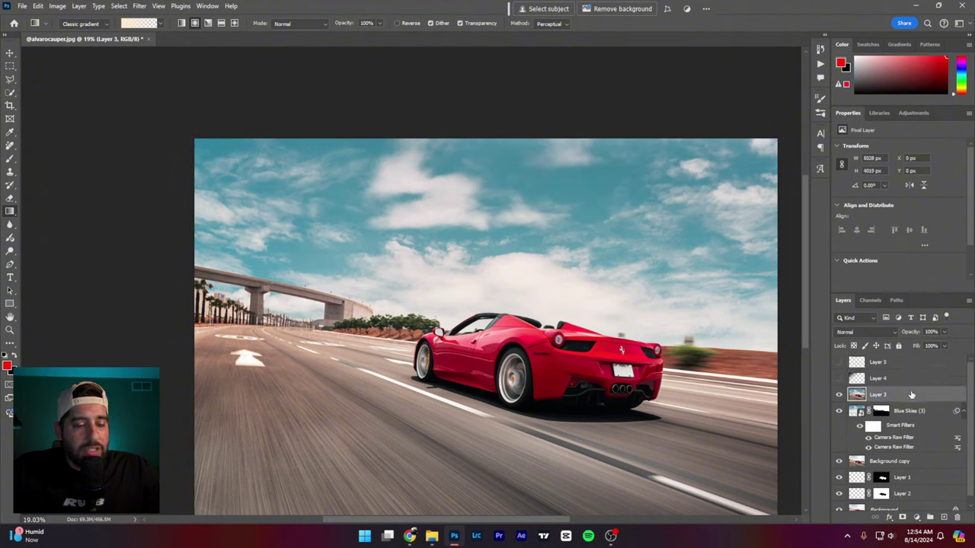
{"action": "scroll", "coordinate": [937, 453], "scroll_direction": "down", "scroll_amount": 1}
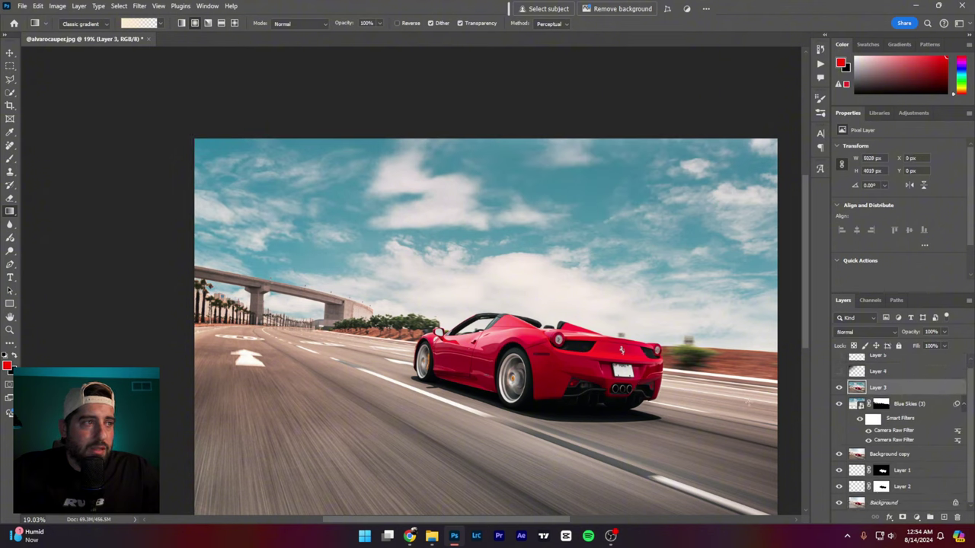
{"action": "scroll", "coordinate": [902, 425], "scroll_direction": "up", "scroll_amount": 1}
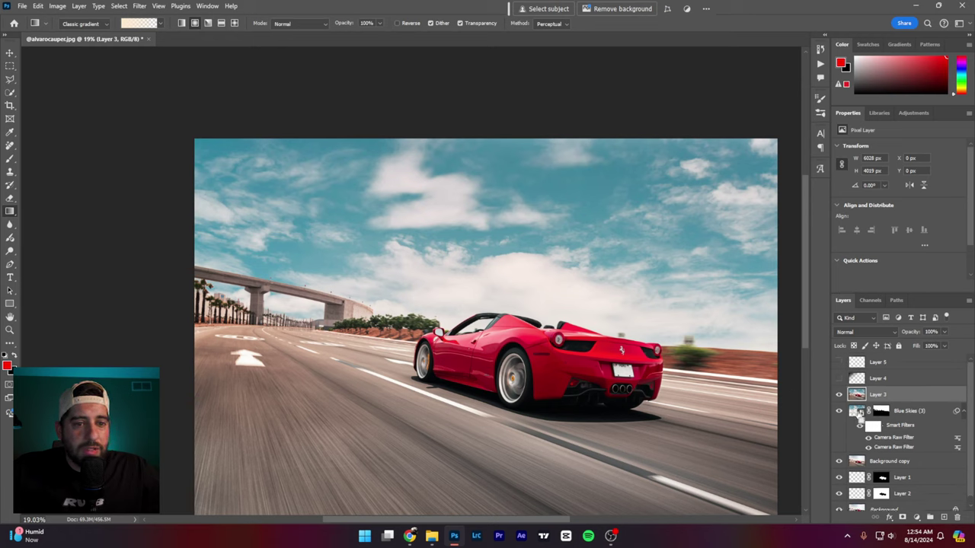
{"action": "left_click", "coordinate": [881, 412], "text": "ctrl"}
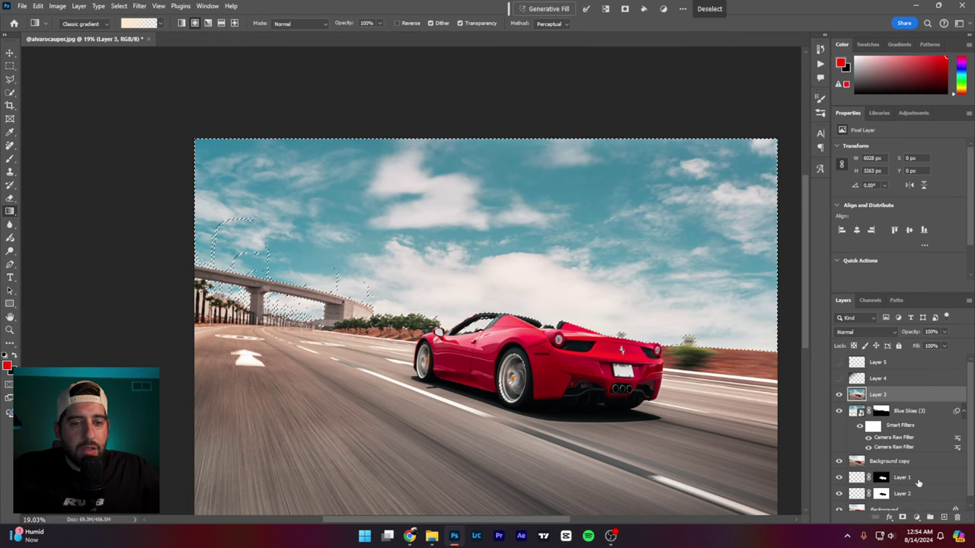
Add a Curves adjustment masked to the sky and shape its RGB curve into a gentle S for more contrast.
{"action": "left_click", "coordinate": [917, 518]}
{"action": "left_click", "coordinate": [914, 392]}
{"action": "left_click_drag", "start_coordinate": [882, 247], "coordinate": [883, 246]}
{"action": "left_click_drag", "start_coordinate": [937, 204], "coordinate": [923, 200]}
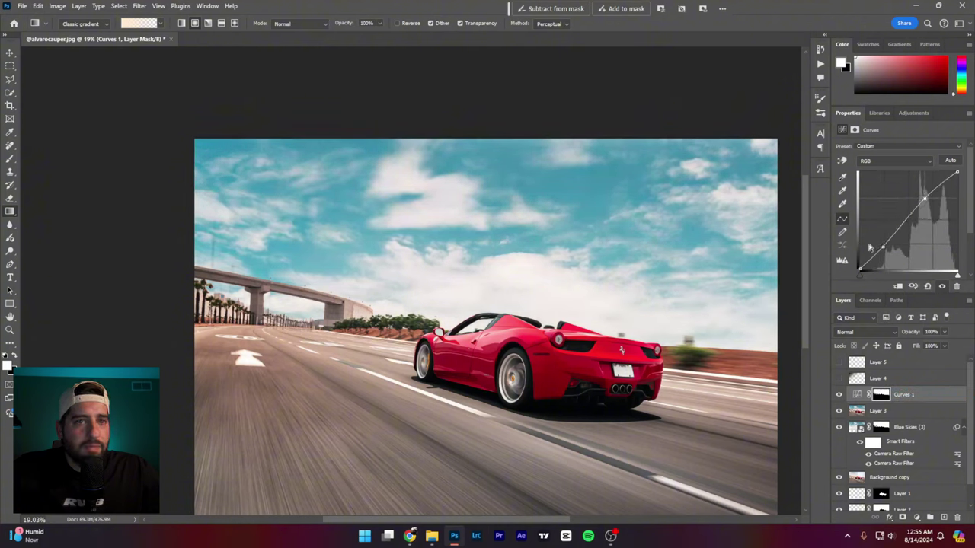
{"action": "left_click_drag", "start_coordinate": [883, 247], "coordinate": [886, 247]}
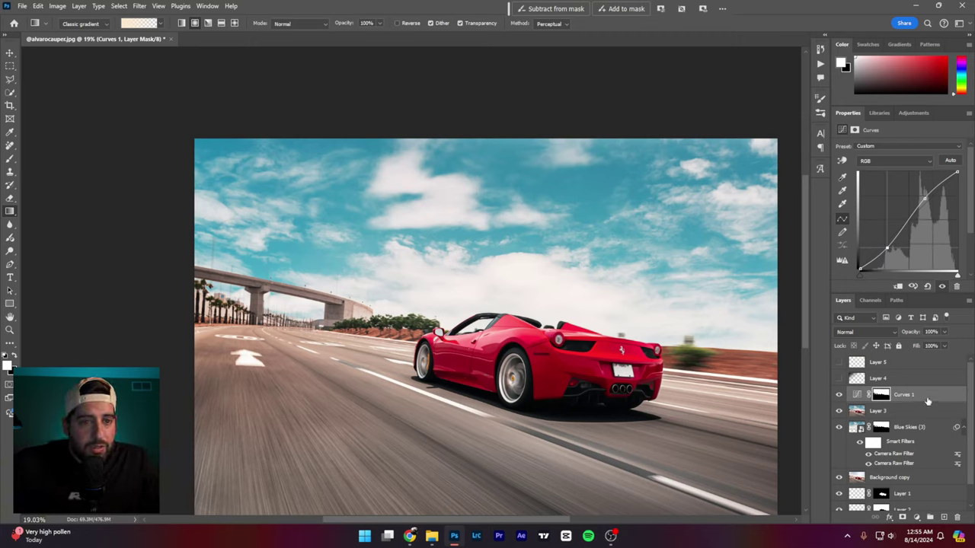
Delete the Curves 1 adjustment and the hidden Layers 4 and 5.
{"action": "left_click_drag", "start_coordinate": [926, 404], "coordinate": [957, 517]}
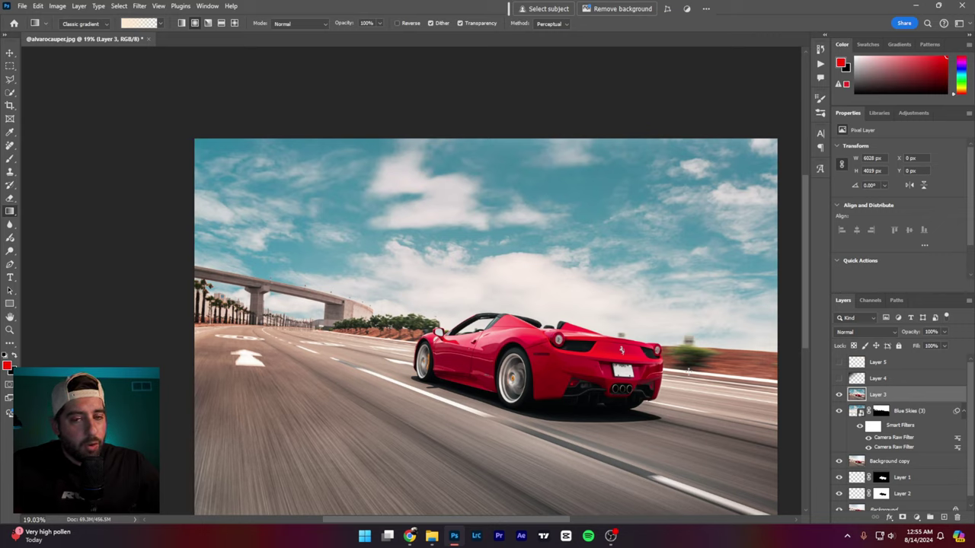
{"action": "scroll", "coordinate": [527, 359], "scroll_direction": "down", "scroll_amount": 2}
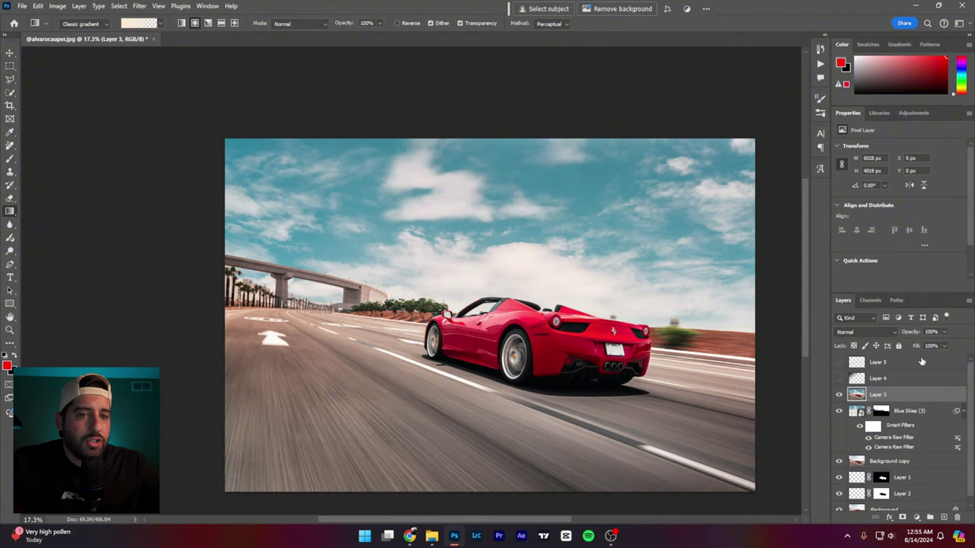
{"action": "left_click", "coordinate": [895, 378]}
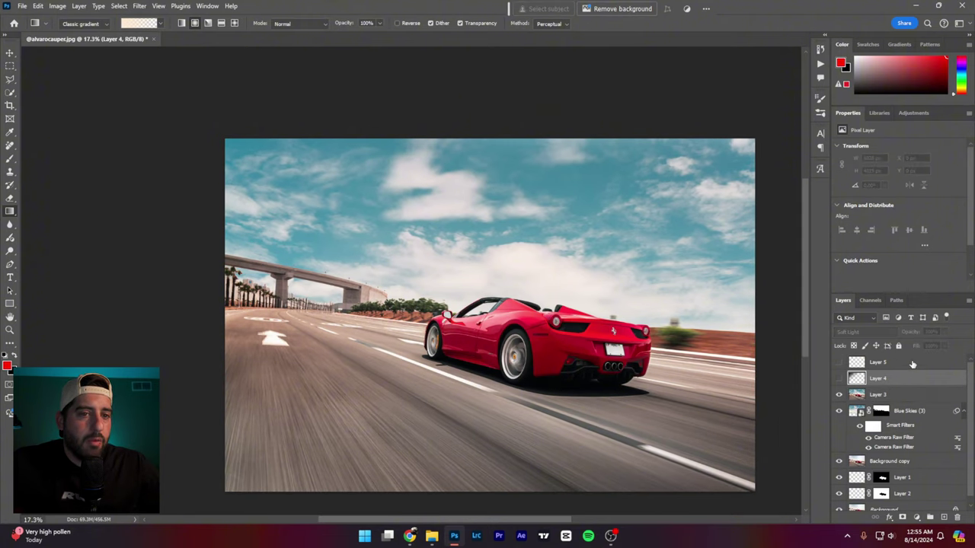
{"action": "left_click", "coordinate": [915, 366], "text": "shift"}
{"action": "left_click_drag", "start_coordinate": [941, 367], "coordinate": [957, 517]}
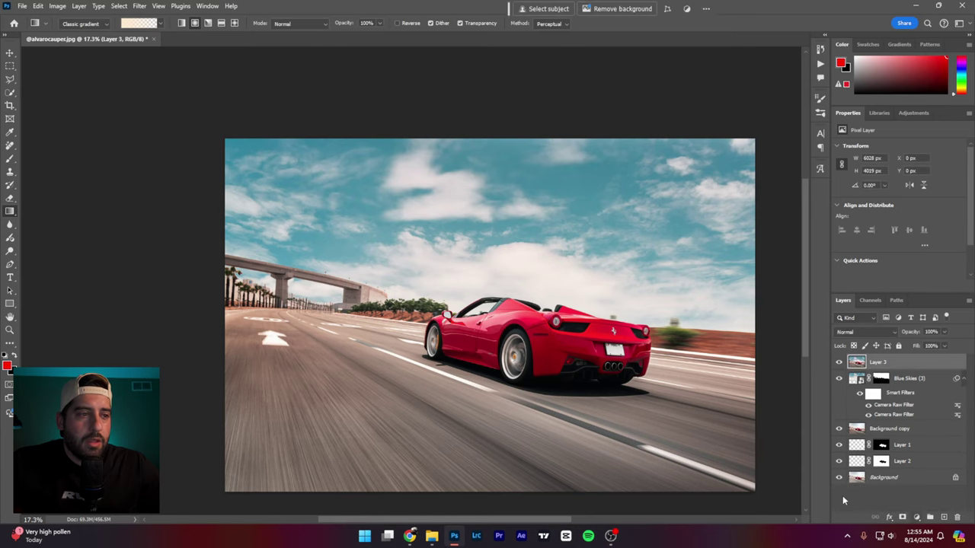
Add a Color Balance adjustment above Layer 3 with Shadows at Cyan-Red +5, Magenta-Green -4 and Yellow-Blue -16.
{"action": "left_click", "coordinate": [916, 517]}
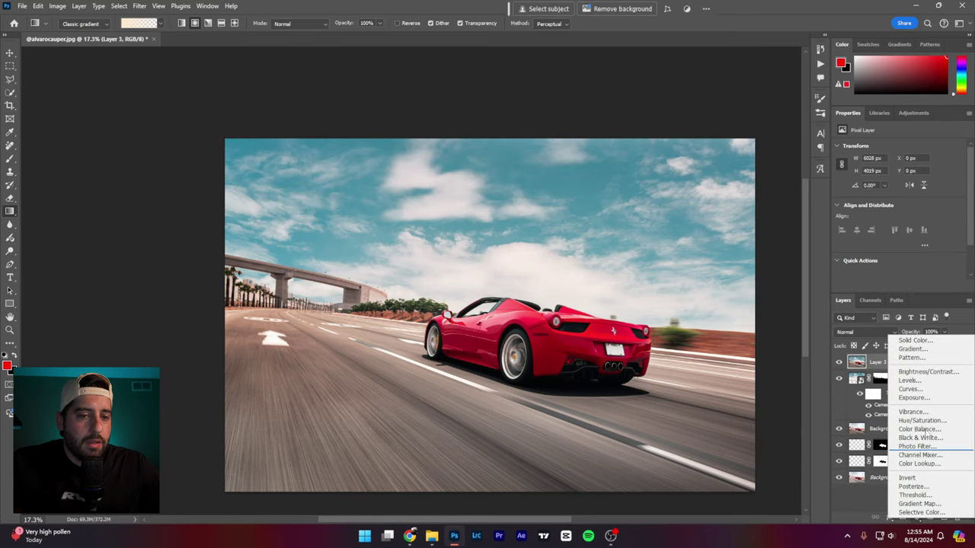
{"action": "left_click", "coordinate": [868, 379]}
{"action": "left_click", "coordinate": [916, 517]}
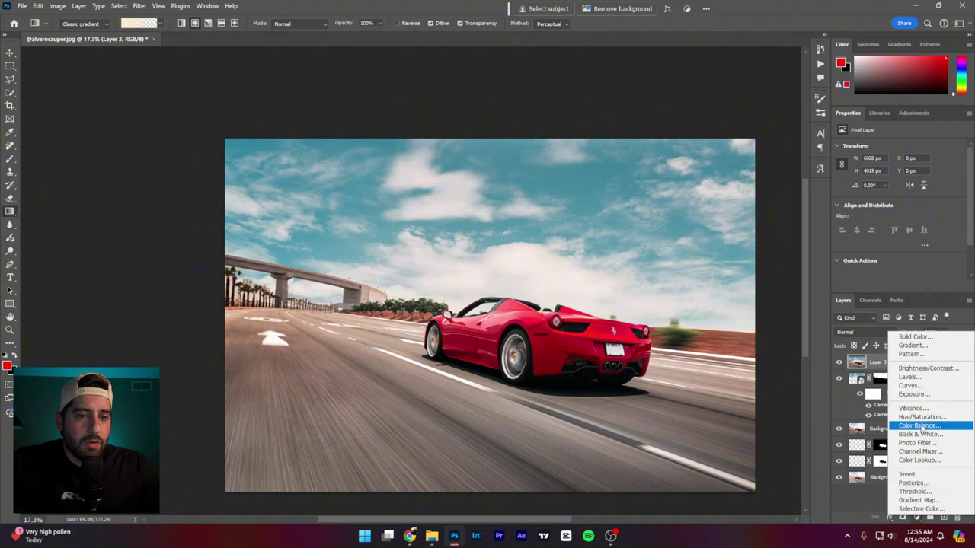
{"action": "left_click", "coordinate": [919, 429]}
{"action": "left_click", "coordinate": [868, 148]}
{"action": "left_click", "coordinate": [869, 155]}
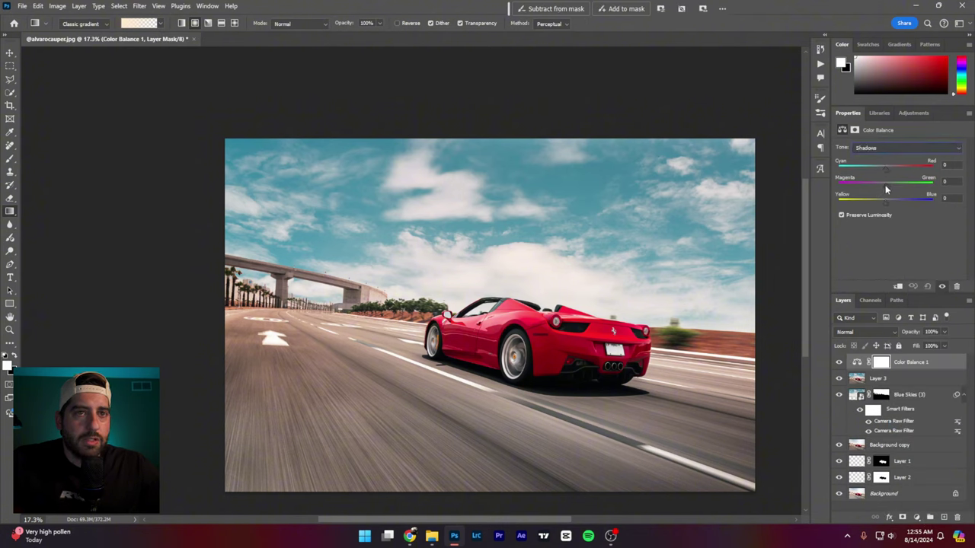
{"action": "mouse_move", "coordinate": [886, 167]}
{"action": "left_mouse_down"}
{"action": "mouse_move", "coordinate": [878, 200]}
{"action": "mouse_move", "coordinate": [883, 186]}
{"action": "left_mouse_up"}
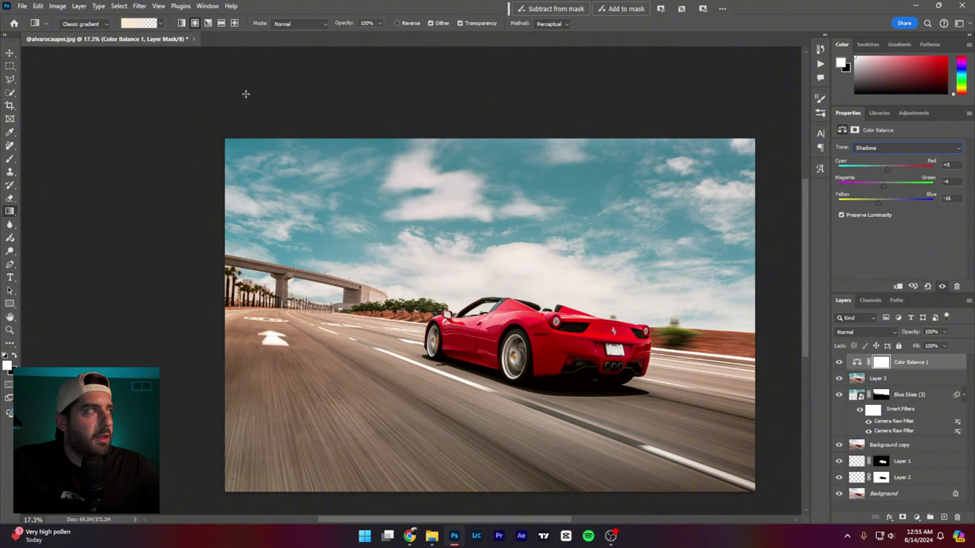
Apply the inverted merged image to the Color Balance 1 mask in Multiply at 100%, and raise the mask's black input level strongly.
{"action": "left_click", "coordinate": [61, 7]}
{"action": "left_click", "coordinate": [75, 156]}
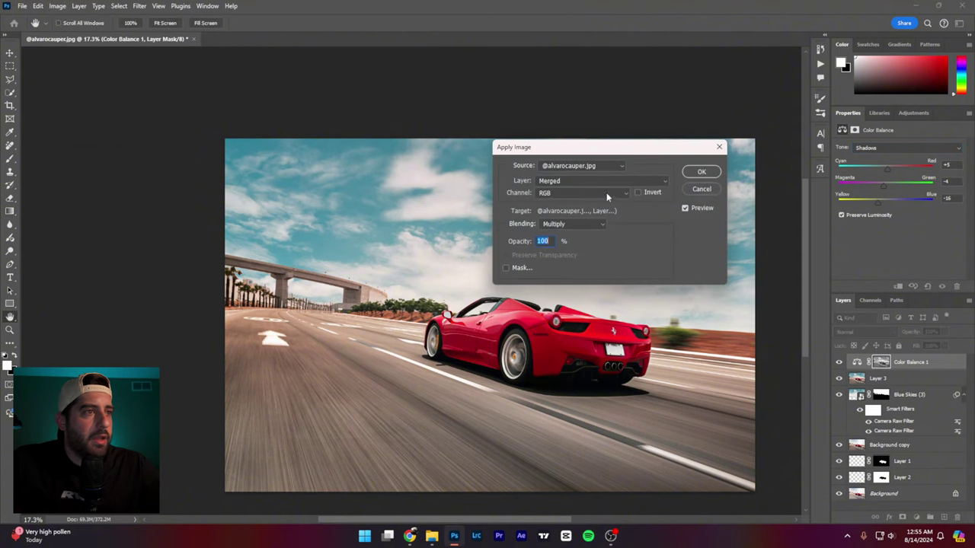
{"action": "left_click", "coordinate": [639, 193]}
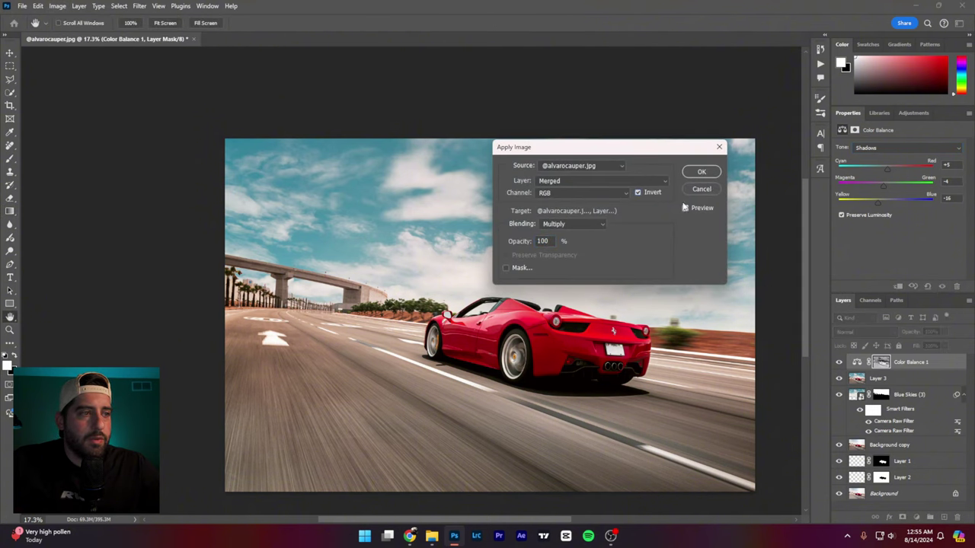
{"action": "left_click", "coordinate": [706, 174]}
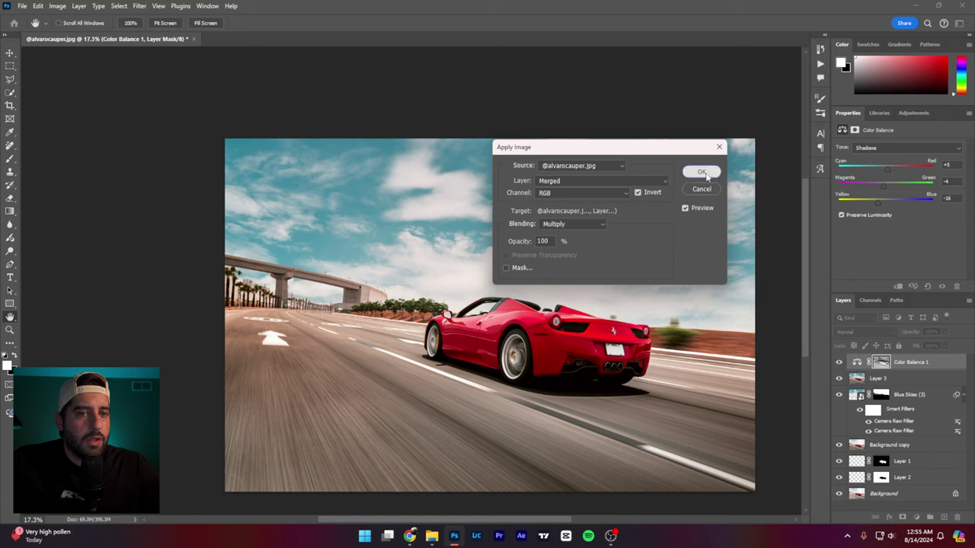
{"action": "key", "text": "ctrl+l"}
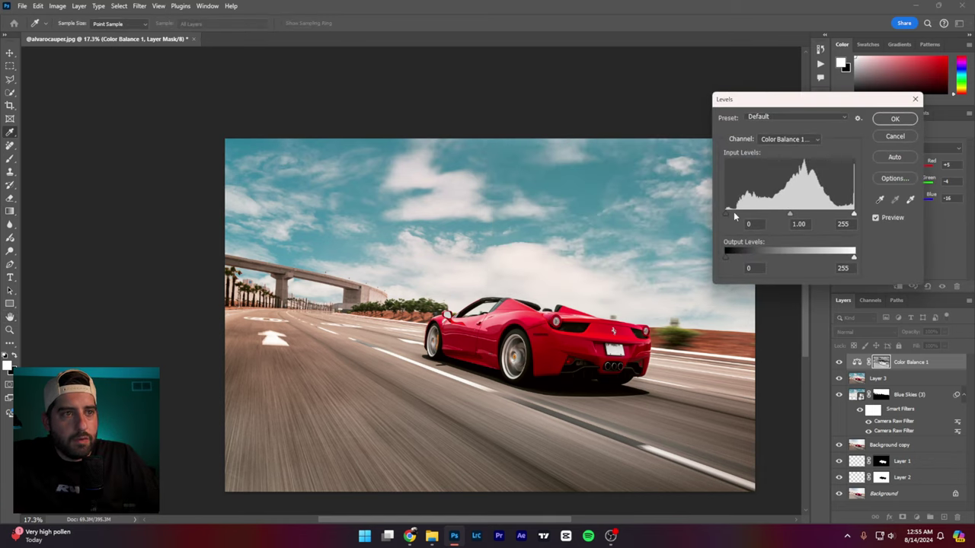
{"action": "left_click_drag", "start_coordinate": [726, 215], "coordinate": [827, 217]}
{"action": "left_click", "coordinate": [894, 120]}
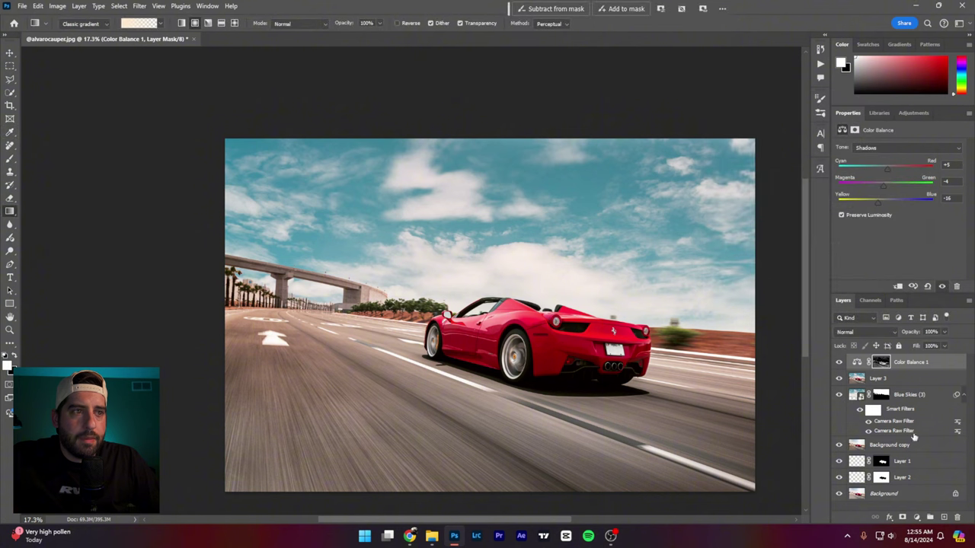
Add a second Color Balance adjustment with Highlights at Cyan-Red +8, Magenta-Green +11 and Yellow-Blue +19.
{"action": "left_click", "coordinate": [916, 517]}
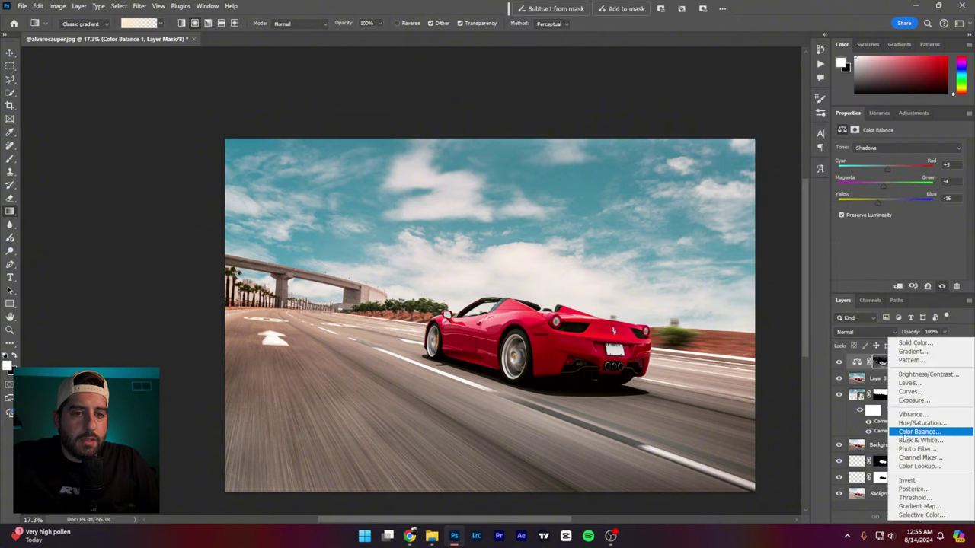
{"action": "left_click", "coordinate": [914, 431]}
{"action": "left_click", "coordinate": [906, 148]}
{"action": "left_click", "coordinate": [881, 177]}
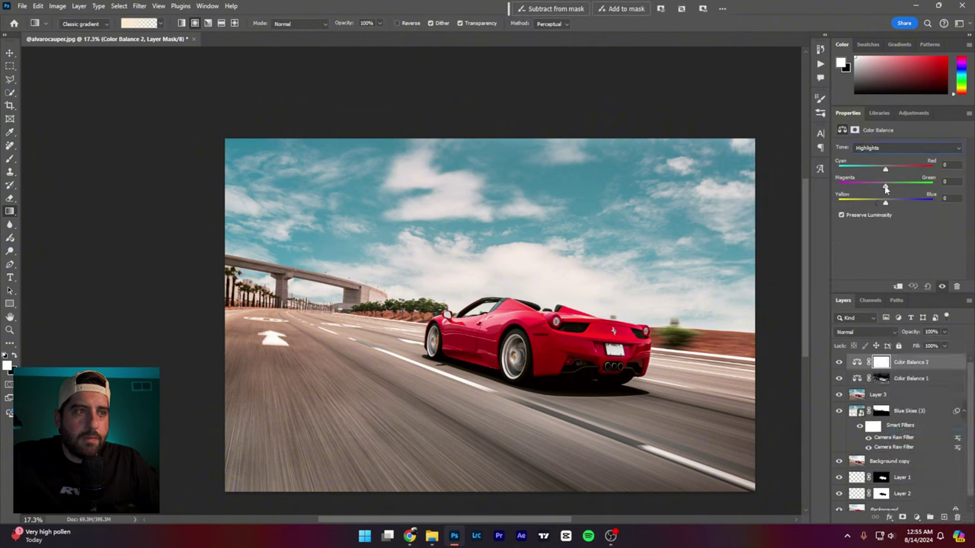
{"action": "left_click_drag", "start_coordinate": [885, 189], "coordinate": [888, 170]}
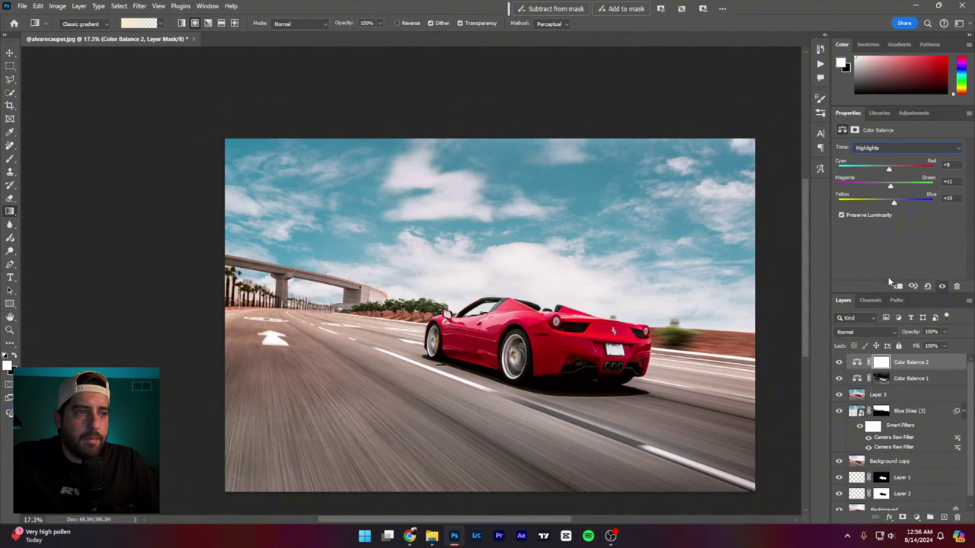
Mask Color Balance 2 with the merged image, raise the mask's black input level strongly, and compare the result with the adjustment hidden.
{"action": "left_click", "coordinate": [57, 6]}
{"action": "left_click", "coordinate": [76, 156]}
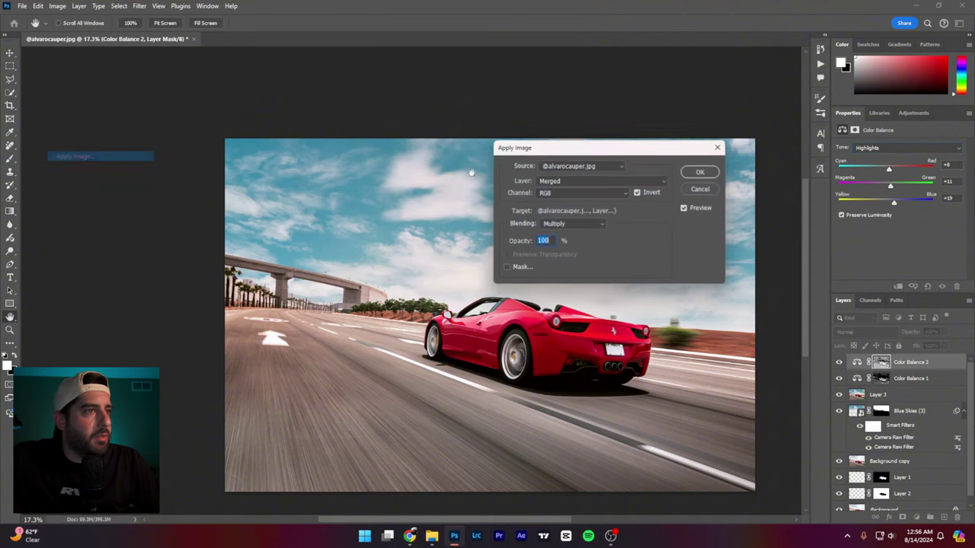
{"action": "left_click", "coordinate": [699, 172]}
{"action": "key", "text": "g"}
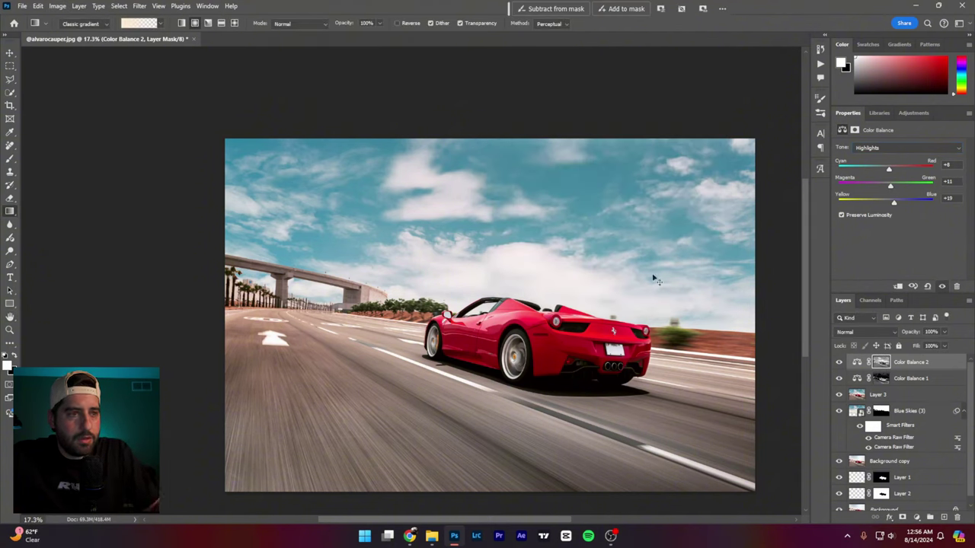
{"action": "key", "text": "ctrl+l"}
{"action": "left_click_drag", "start_coordinate": [728, 215], "coordinate": [833, 215]}
{"action": "left_click", "coordinate": [891, 122]}
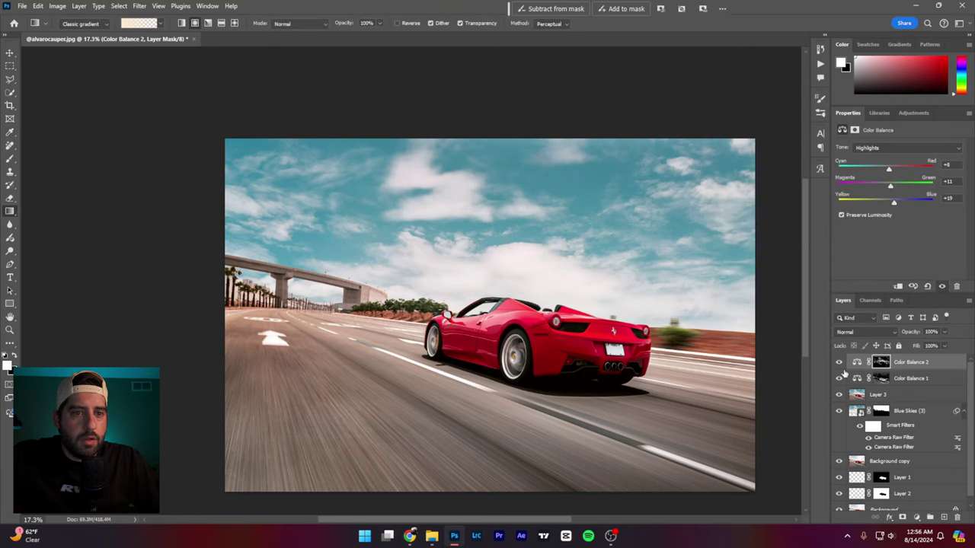
{"action": "mouse_move", "coordinate": [839, 362]}
{"action": "left_mouse_down"}
{"action": "mouse_move", "coordinate": [841, 382]}
{"action": "mouse_move", "coordinate": [841, 365]}
{"action": "left_mouse_up"}
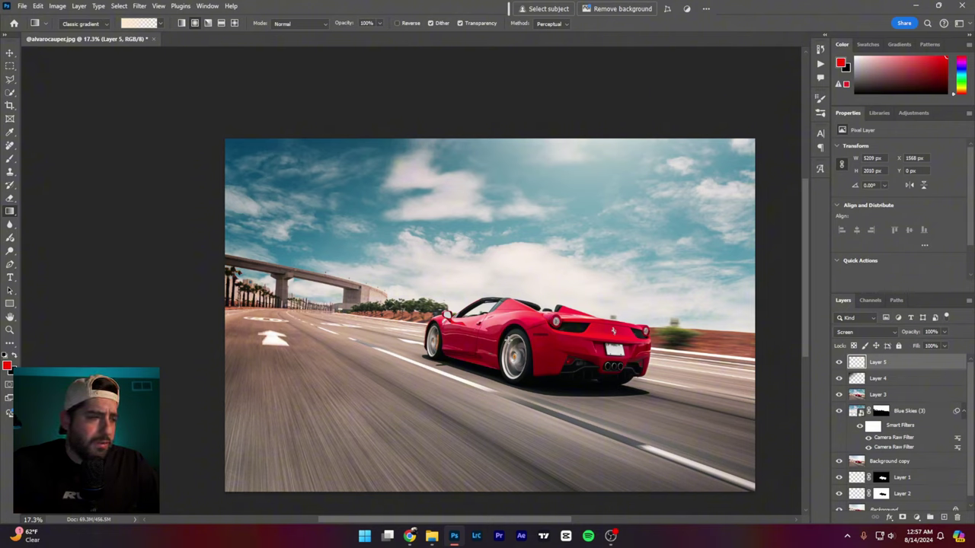
{"action": "scroll", "coordinate": [897, 419], "scroll_direction": "down", "scroll_amount": 1}
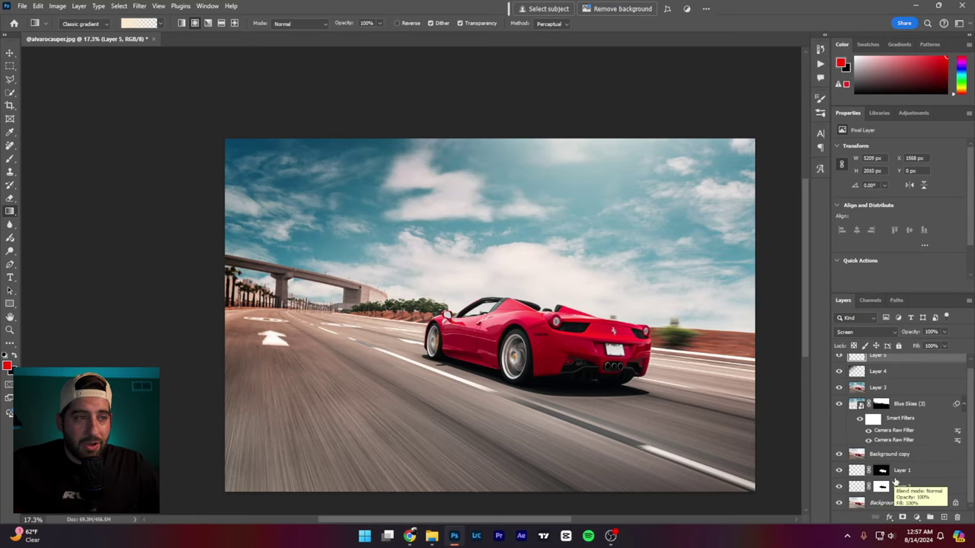
Create a new layer above Layer 5 and try circling the leftover object above the car's rear deck with a small red brush.
{"action": "scroll", "coordinate": [591, 338], "scroll_direction": "up", "scroll_amount": 5}
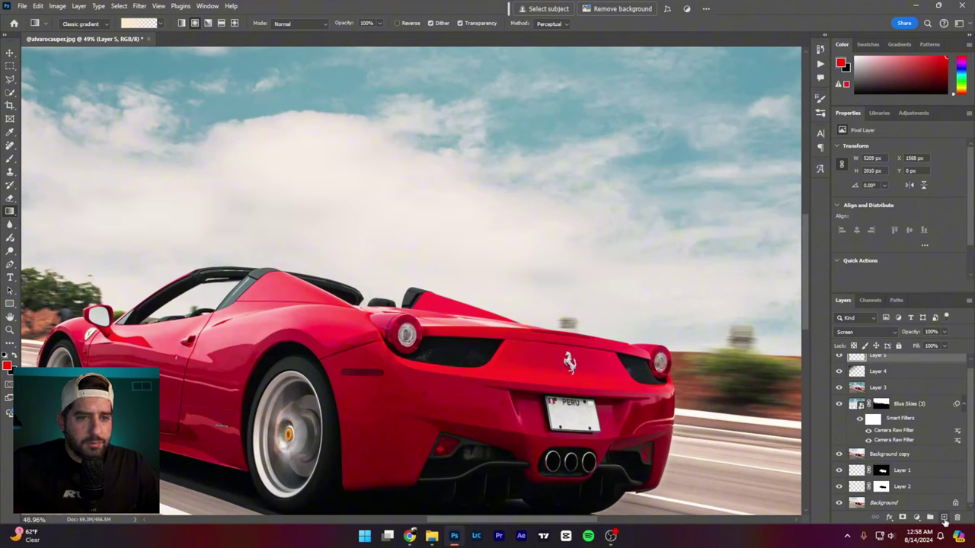
{"action": "left_click", "coordinate": [943, 517]}
{"action": "left_click", "coordinate": [10, 158]}
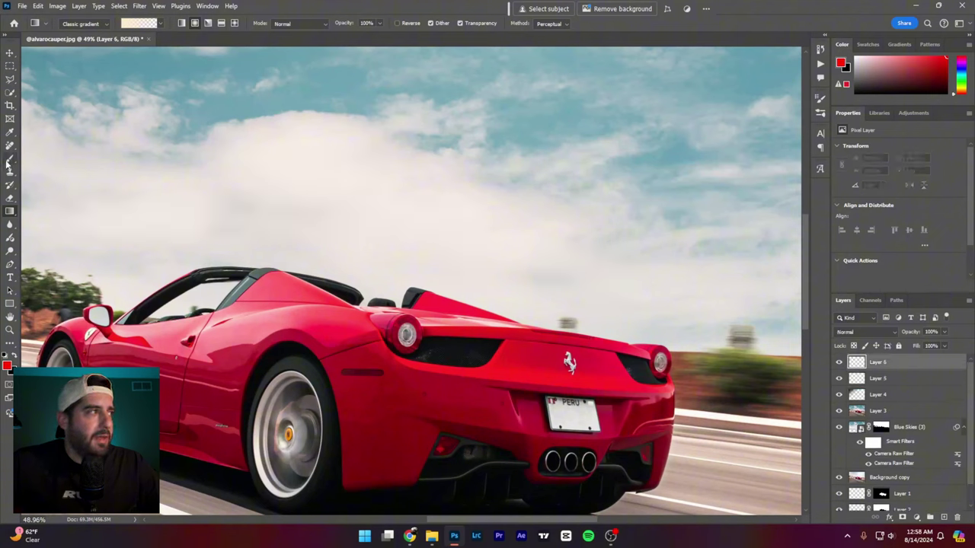
{"action": "key", "text": "bracketleft"}
{"action": "key", "text": "bracketleft"}
{"action": "key", "text": "bracketleft"}
{"action": "key", "text": "bracketleft"}
{"action": "key", "text": "bracketleft"}
{"action": "key", "text": "bracketleft"}
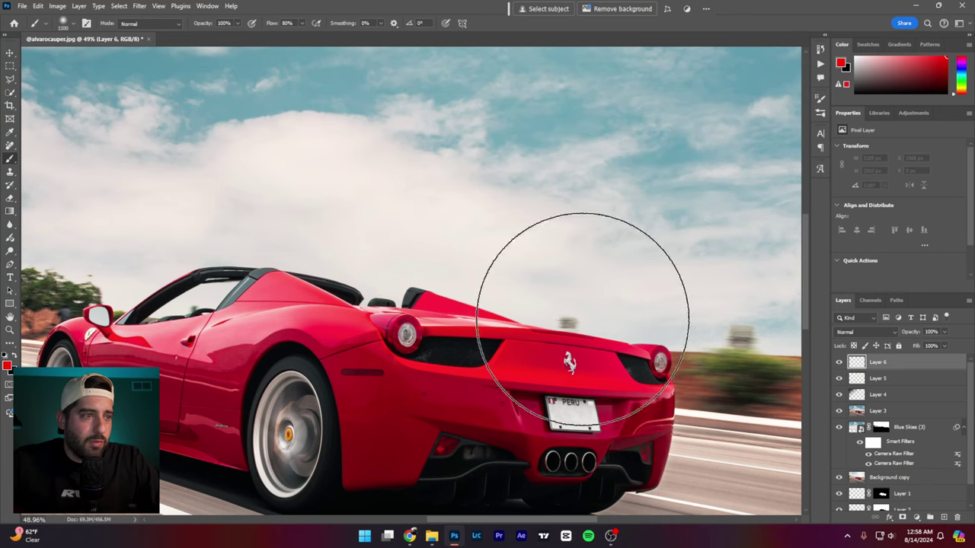
{"action": "left_click_drag", "start_coordinate": [559, 309], "coordinate": [585, 311]}
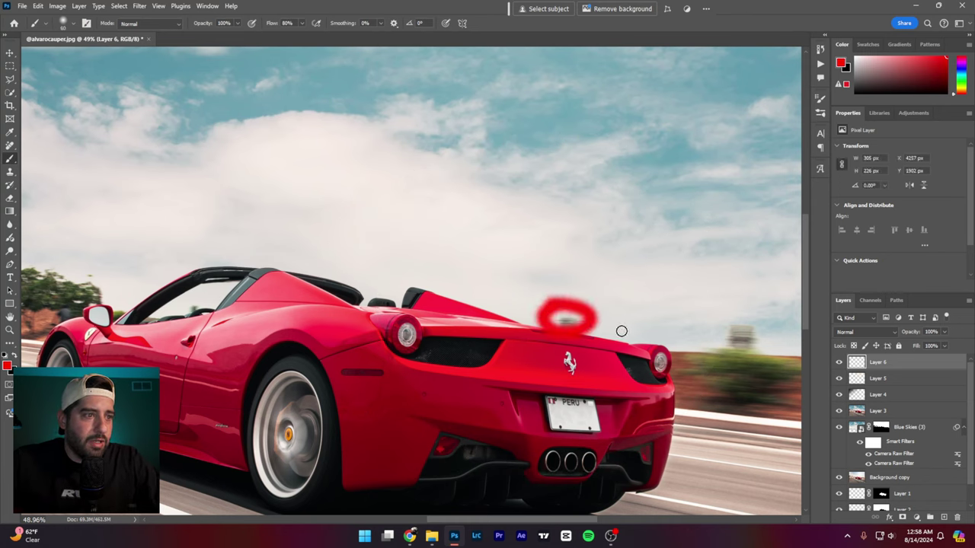
{"action": "key", "text": "ctrl+z"}
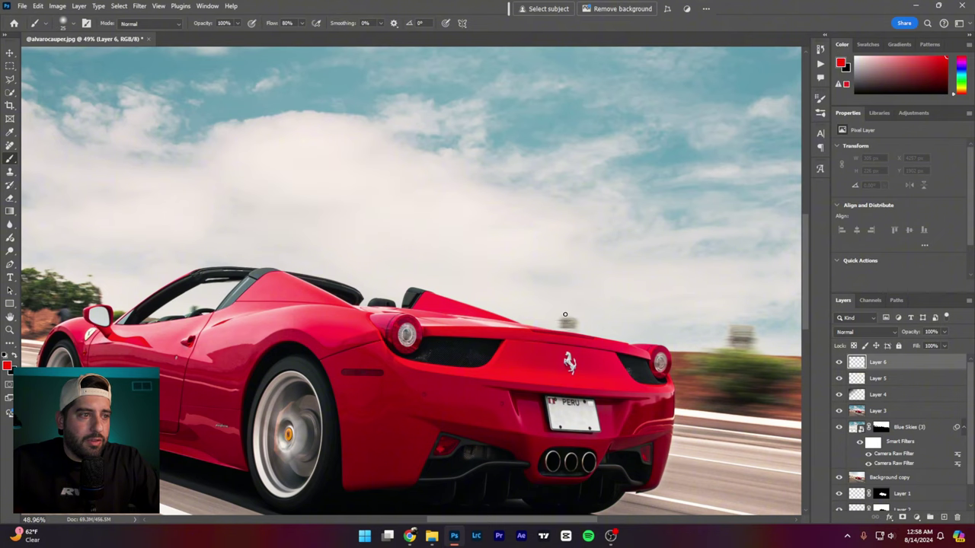
{"action": "mouse_move", "coordinate": [565, 312]}
{"action": "left_mouse_down"}
{"action": "mouse_move", "coordinate": [561, 335]}
{"action": "mouse_move", "coordinate": [590, 328]}
{"action": "mouse_move", "coordinate": [555, 313]}
{"action": "left_mouse_up"}
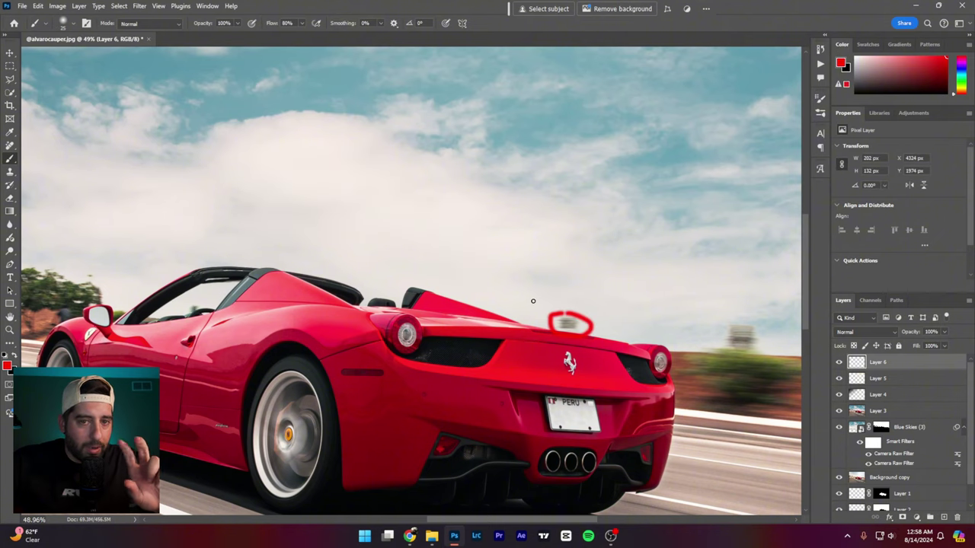
{"action": "key", "text": "ctrl+z"}
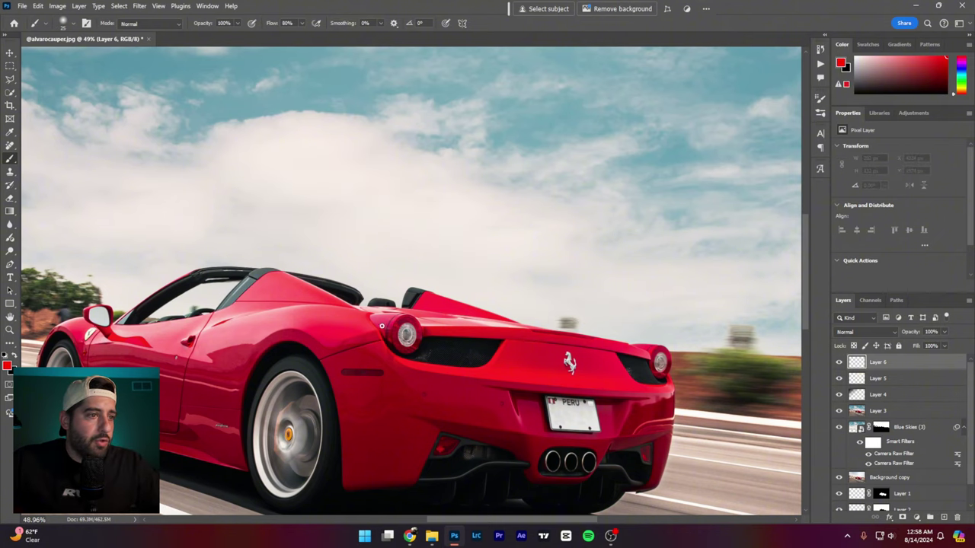
Circle the leftover objects above the rear deck and inside the side window with the 25 px red brush.
{"action": "left_click_drag", "start_coordinate": [368, 315], "coordinate": [400, 317]}
{"action": "mouse_move", "coordinate": [613, 318]}
{"action": "left_mouse_down"}
{"action": "mouse_move", "coordinate": [590, 330]}
{"action": "mouse_move", "coordinate": [608, 316]}
{"action": "left_mouse_up"}
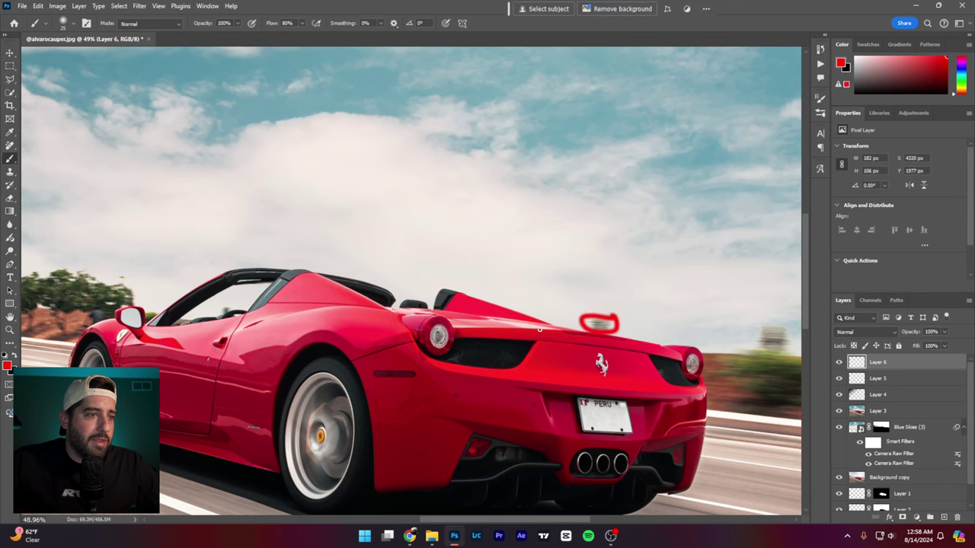
{"action": "scroll", "coordinate": [290, 308], "scroll_direction": "left", "scroll_amount": 5}
{"action": "left_click_drag", "start_coordinate": [350, 302], "coordinate": [374, 314]}
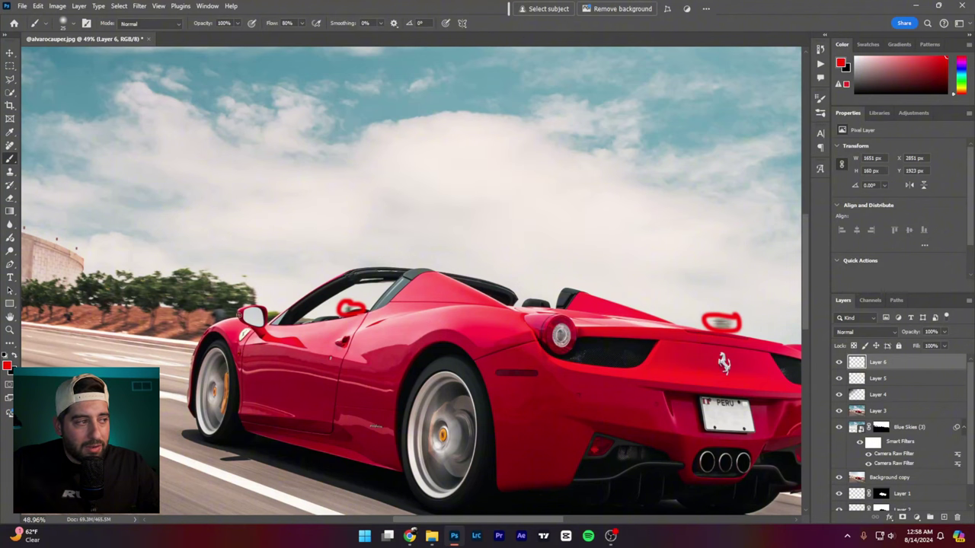
Circle the dark object beside the front fender in red, and undo that circle and the one in the side window.
{"action": "scroll", "coordinate": [192, 309], "scroll_direction": "left", "scroll_amount": 3}
{"action": "scroll", "coordinate": [369, 294], "scroll_direction": "up", "scroll_amount": 5}
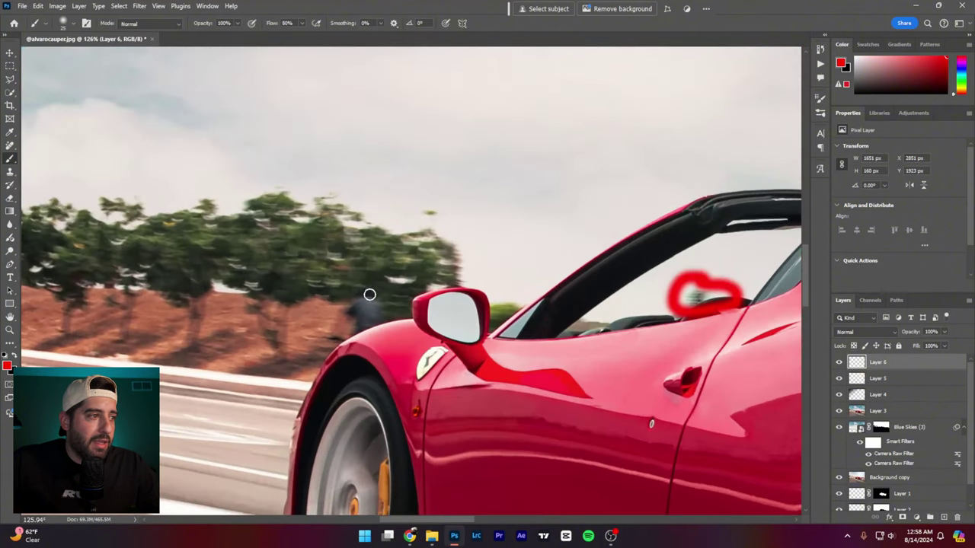
{"action": "mouse_move", "coordinate": [369, 294]}
{"action": "left_mouse_down"}
{"action": "mouse_move", "coordinate": [354, 276]}
{"action": "mouse_move", "coordinate": [316, 319]}
{"action": "mouse_move", "coordinate": [313, 348]}
{"action": "mouse_move", "coordinate": [363, 348]}
{"action": "mouse_move", "coordinate": [383, 314]}
{"action": "mouse_move", "coordinate": [377, 283]}
{"action": "left_mouse_up"}
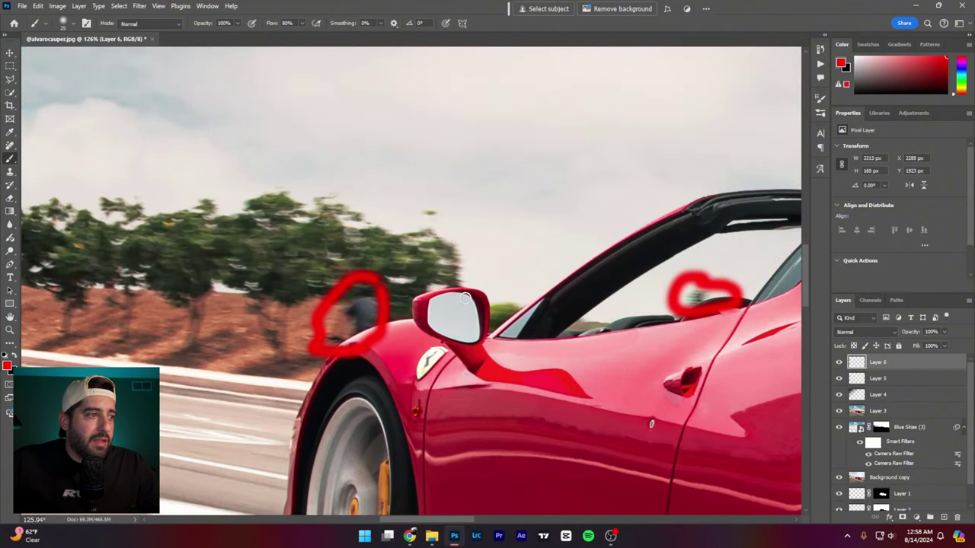
{"action": "key", "text": "ctrl+z"}
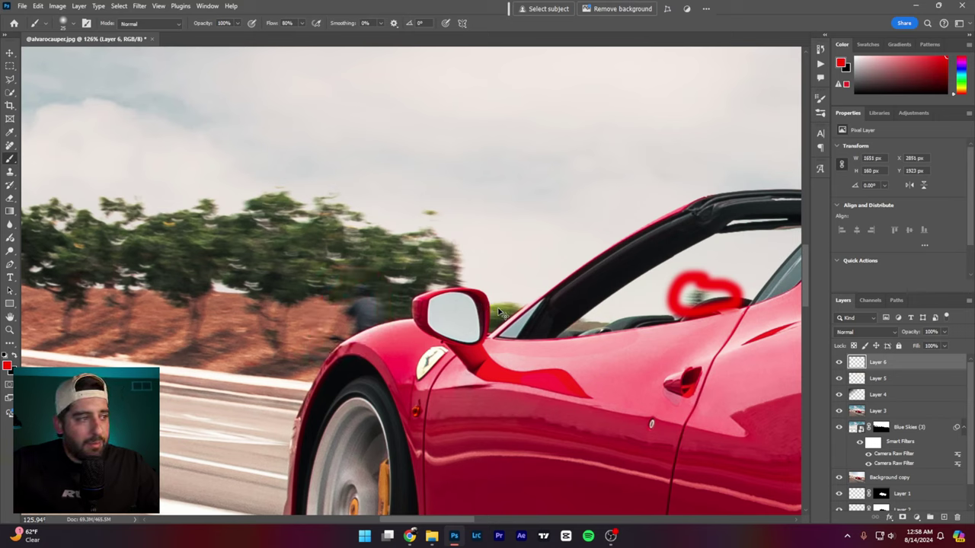
{"action": "key", "text": "ctrl+z"}
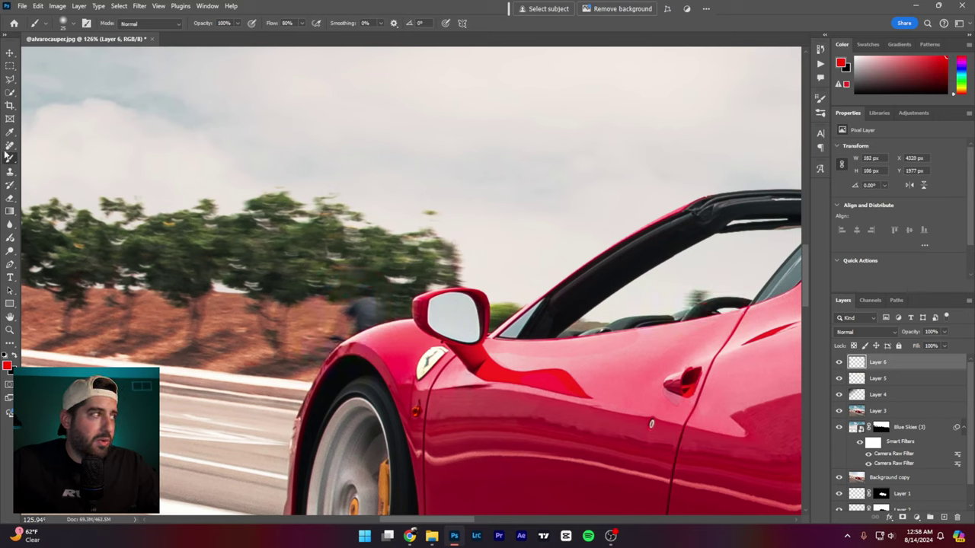
Remove the dark object beside the front fender on Layer 3 with the Remove tool at size 40.
{"action": "left_click", "coordinate": [10, 144]}
{"action": "mouse_move", "coordinate": [346, 284]}
{"action": "left_mouse_down"}
{"action": "mouse_move", "coordinate": [358, 292]}
{"action": "mouse_move", "coordinate": [342, 325]}
{"action": "mouse_move", "coordinate": [370, 300]}
{"action": "left_mouse_up"}
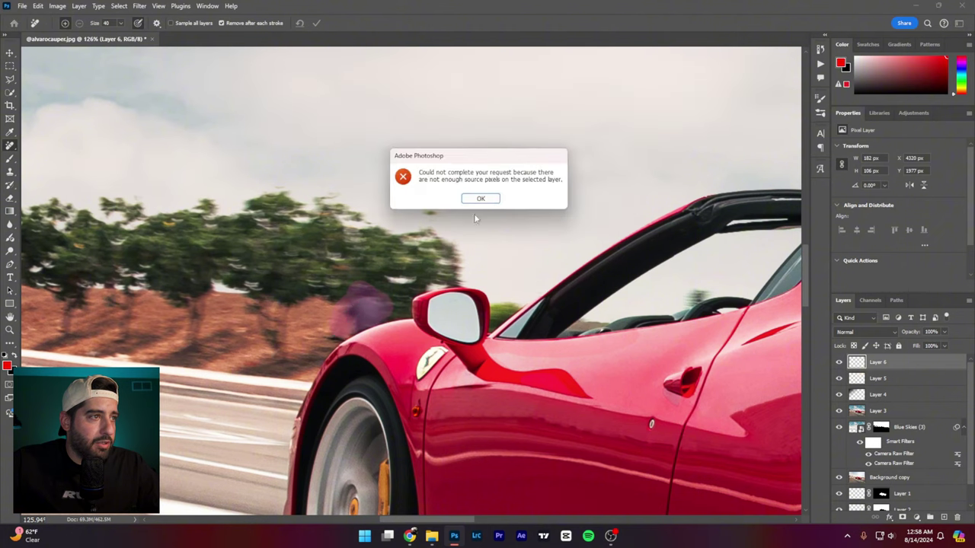
{"action": "left_click", "coordinate": [480, 200]}
{"action": "left_click", "coordinate": [883, 411]}
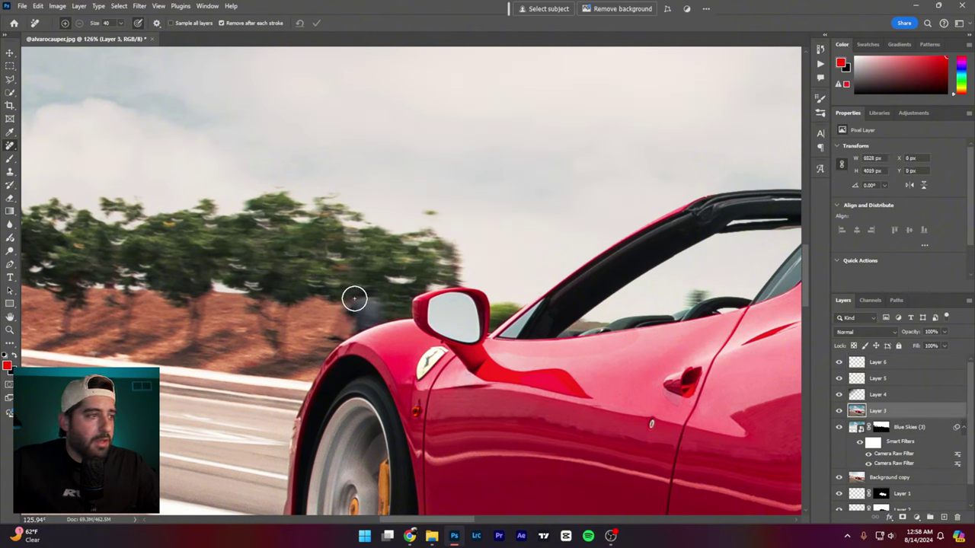
{"action": "mouse_move", "coordinate": [354, 298]}
{"action": "left_mouse_down"}
{"action": "mouse_move", "coordinate": [348, 316]}
{"action": "mouse_move", "coordinate": [359, 326]}
{"action": "left_mouse_up"}
{"action": "left_click_drag", "start_coordinate": [504, 326], "coordinate": [380, 342]}
{"action": "left_click_drag", "start_coordinate": [211, 340], "coordinate": [277, 322]}
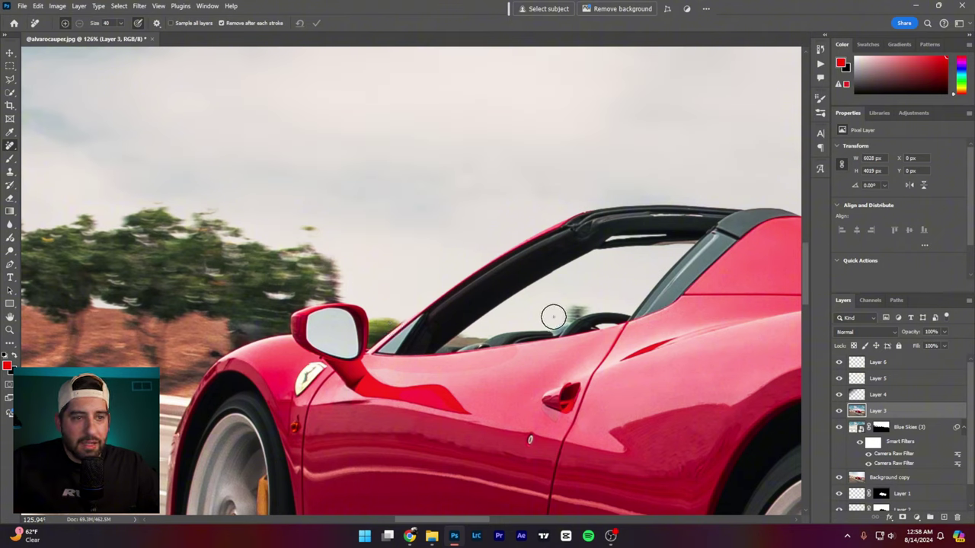
Remove the green remnant above the steering wheel in the side window with the Remove tool at size 10.
{"action": "key", "text": "bracketleft"}
{"action": "key", "text": "bracketleft"}
{"action": "key", "text": "bracketleft"}
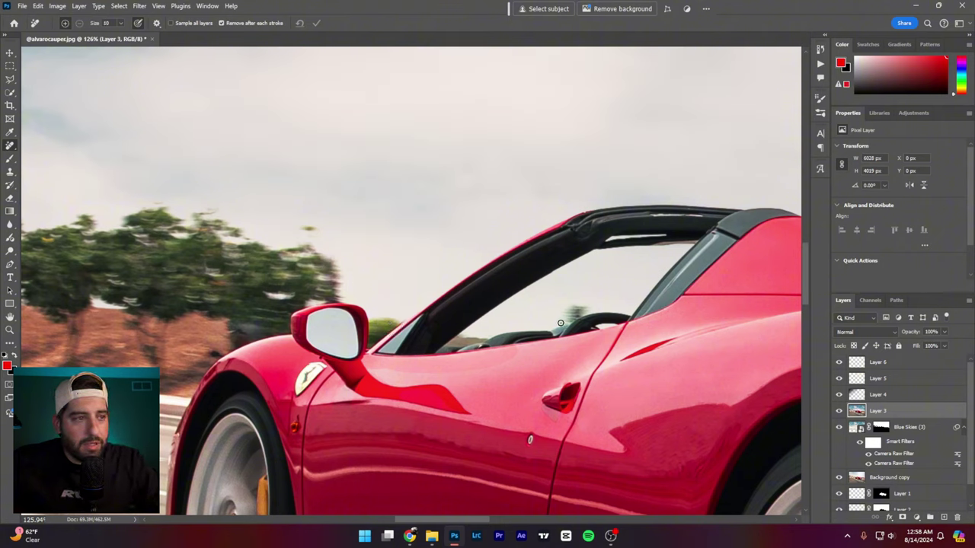
{"action": "left_click_drag", "start_coordinate": [565, 320], "coordinate": [585, 309]}
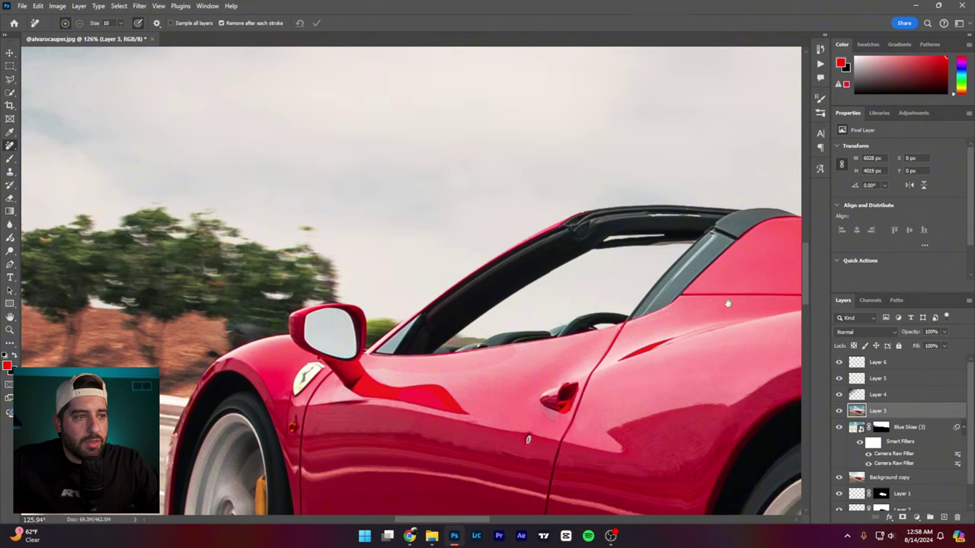
Delete Layer 6 with the red markings, and remove the blurred object above the rear deck on Layer 3.
{"action": "scroll", "coordinate": [512, 318], "scroll_direction": "right", "scroll_amount": 8}
{"action": "left_click_drag", "start_coordinate": [513, 317], "coordinate": [133, 303]}
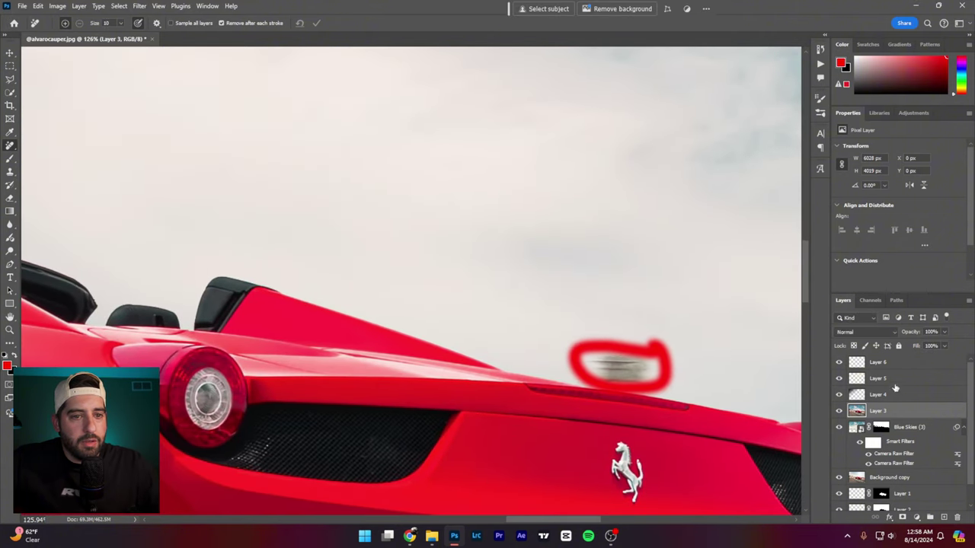
{"action": "left_click_drag", "start_coordinate": [935, 412], "coordinate": [958, 518]}
{"action": "mouse_move", "coordinate": [640, 348]}
{"action": "left_mouse_down"}
{"action": "mouse_move", "coordinate": [610, 348]}
{"action": "mouse_move", "coordinate": [578, 370]}
{"action": "mouse_move", "coordinate": [648, 389]}
{"action": "mouse_move", "coordinate": [654, 365]}
{"action": "mouse_move", "coordinate": [635, 345]}
{"action": "left_mouse_up"}
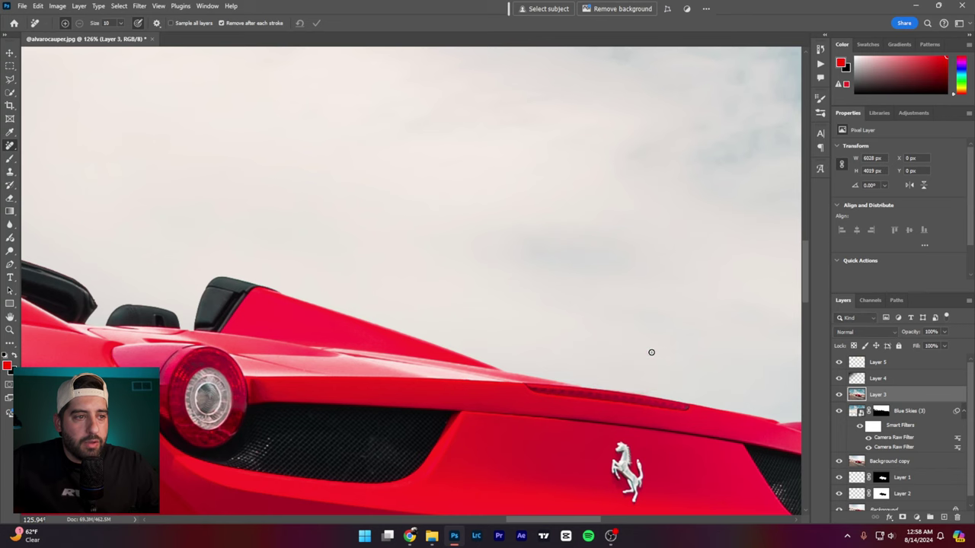
{"action": "scroll", "coordinate": [689, 374], "scroll_direction": "down", "scroll_amount": 10}
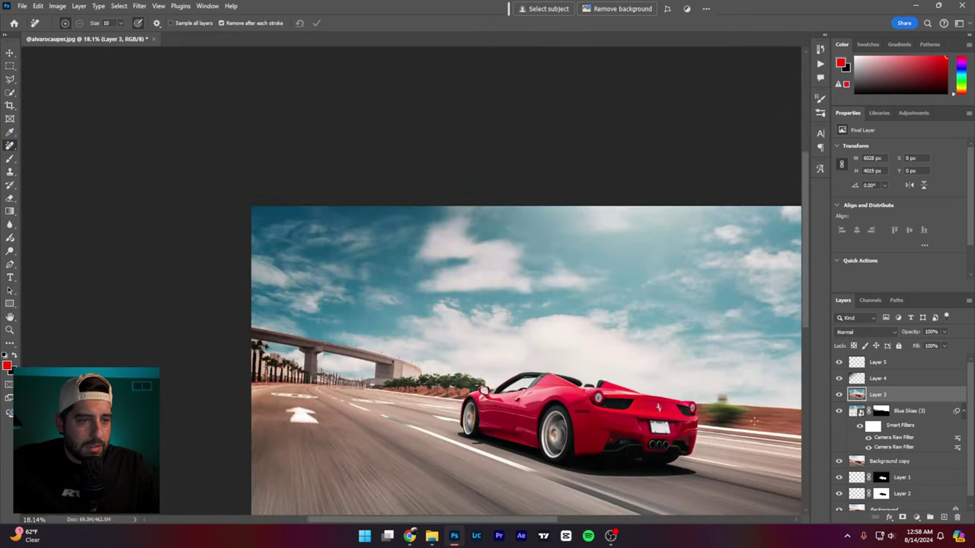
{"action": "scroll", "coordinate": [738, 416], "scroll_direction": "down", "scroll_amount": 2}
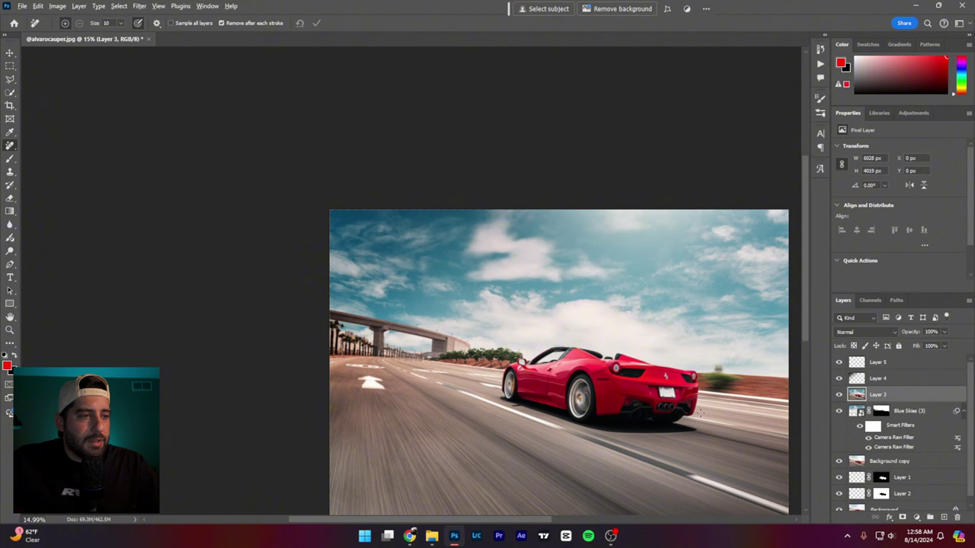
{"action": "scroll", "coordinate": [699, 413], "scroll_direction": "down", "scroll_amount": 1}
{"action": "scroll", "coordinate": [700, 412], "scroll_direction": "up", "scroll_amount": 2}
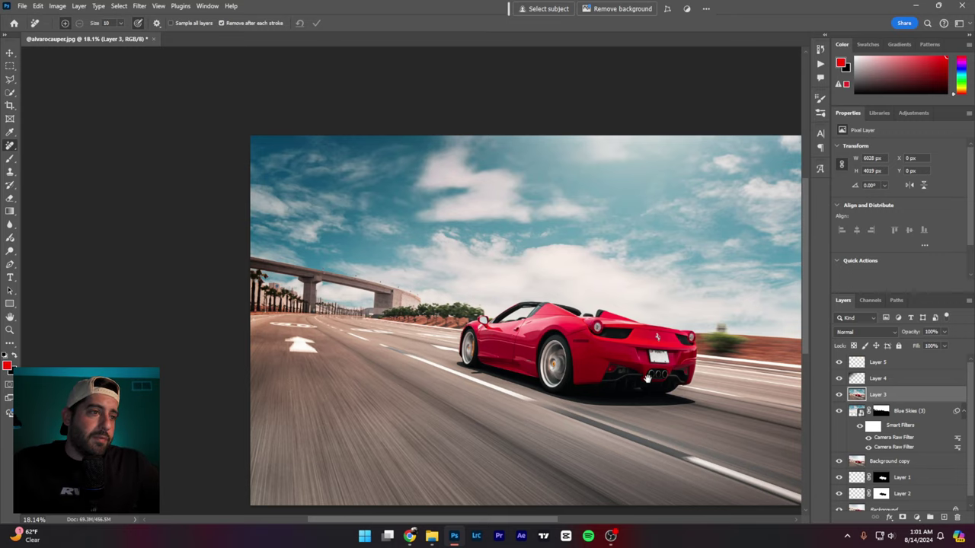
{"action": "left_click_drag", "start_coordinate": [647, 379], "coordinate": [603, 354]}
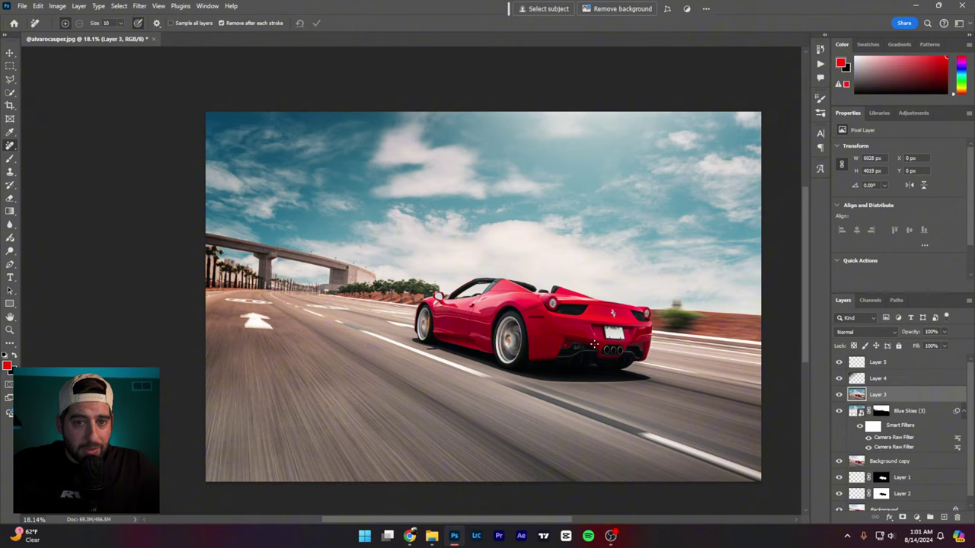